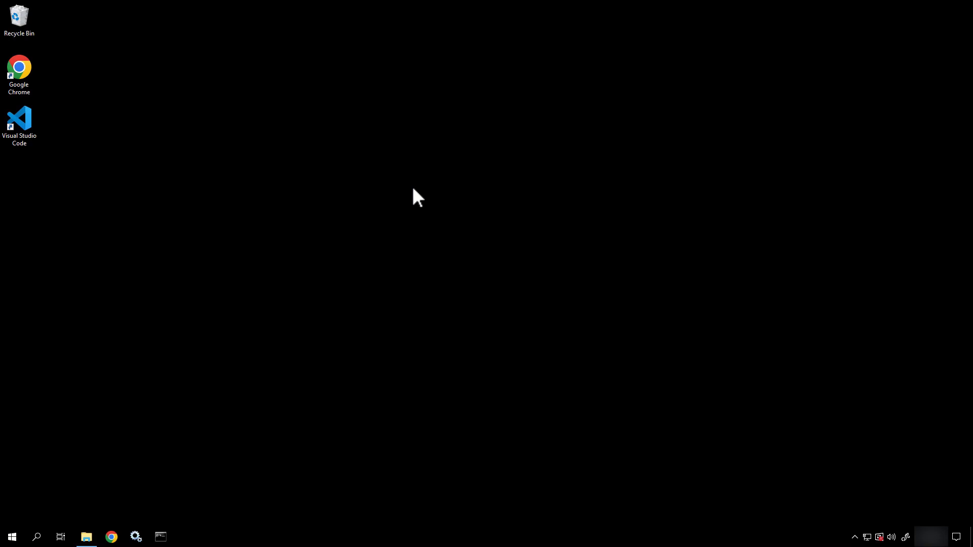
Step: Open File Explorer at C:\apps\Oracle to show its Server and Software folders
{"action": "left_click", "coordinate": [86, 538]}
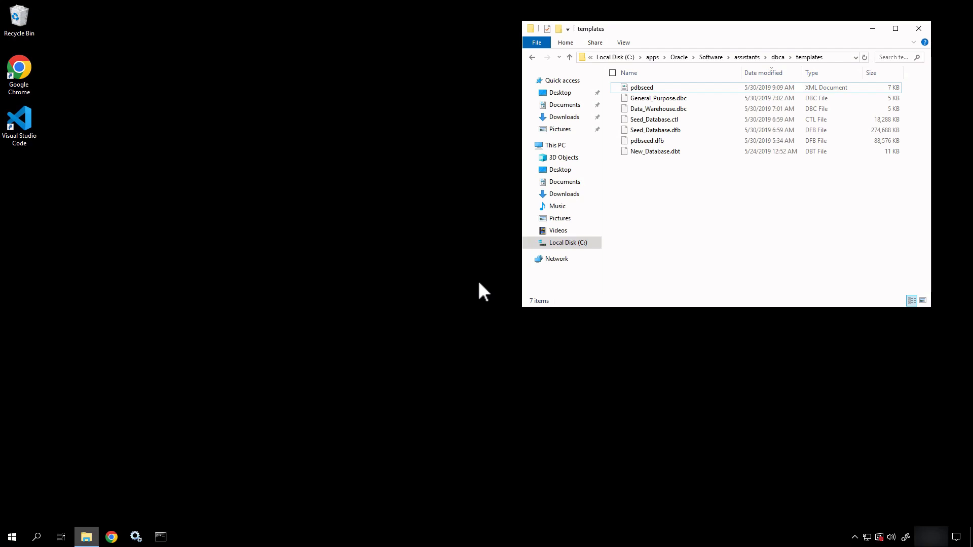
{"action": "left_click", "coordinate": [674, 57]}
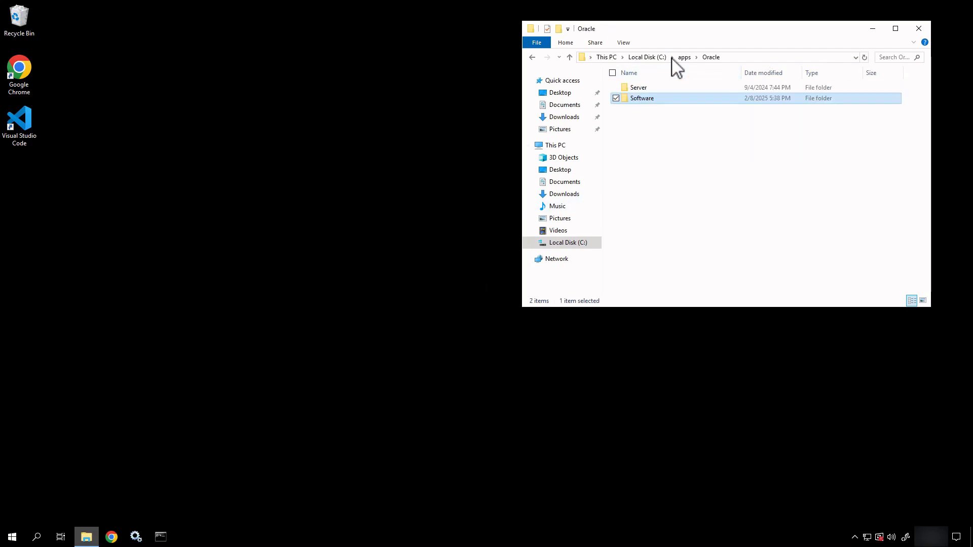
Step: Open the Oracle Software folder and scroll through its contents
{"action": "left_click", "coordinate": [689, 113]}
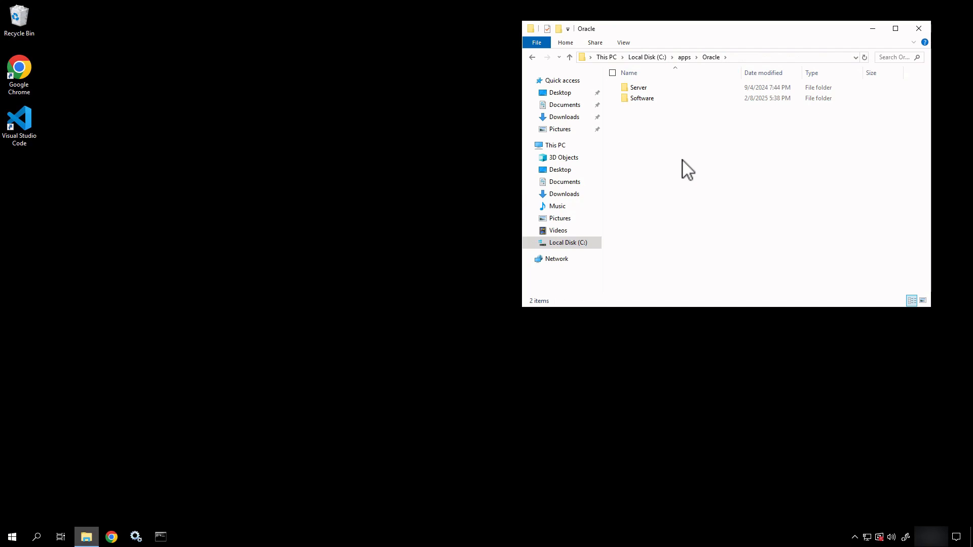
{"action": "left_click", "coordinate": [657, 99]}
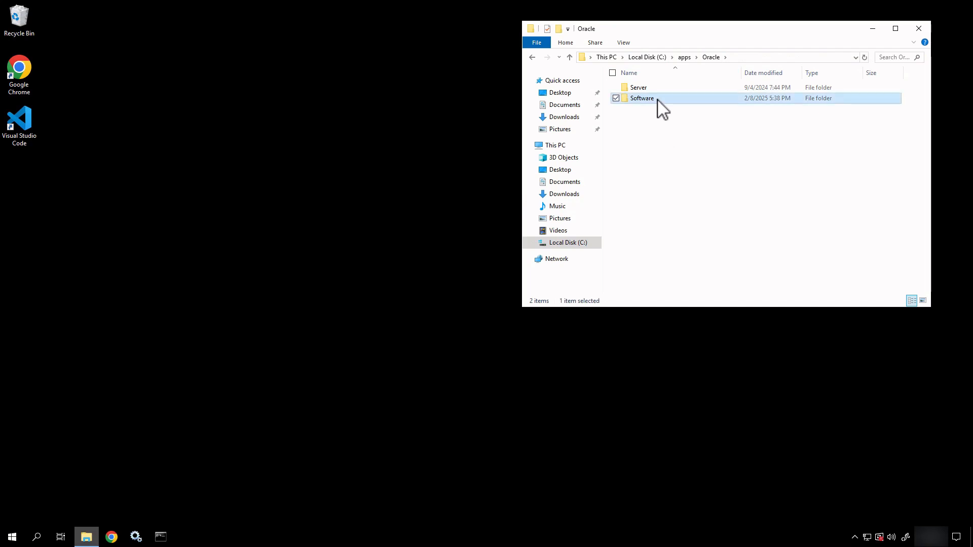
{"action": "double_click", "coordinate": [658, 100]}
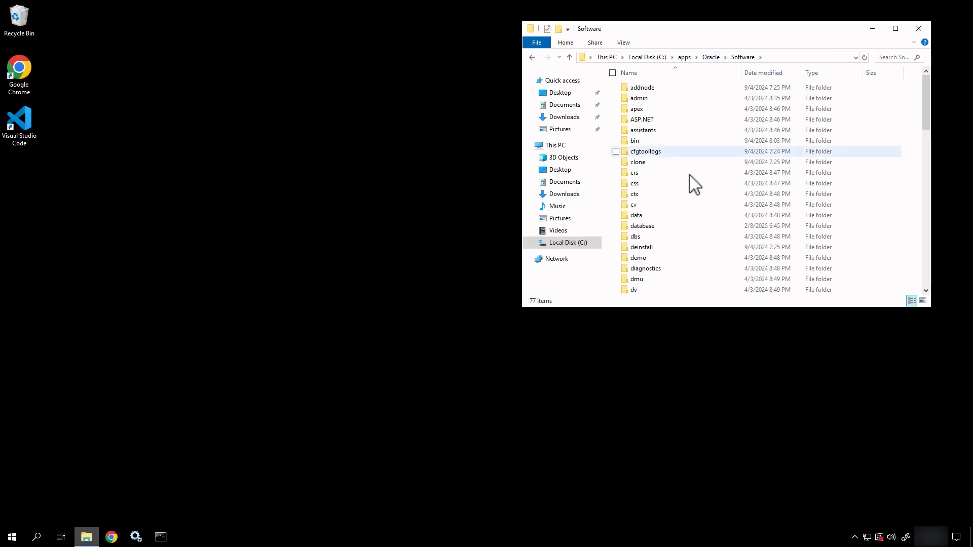
{"action": "scroll", "coordinate": [690, 180], "scroll_direction": "down", "scroll_amount": 1}
{"action": "scroll", "coordinate": [691, 182], "scroll_direction": "down", "scroll_amount": 18}
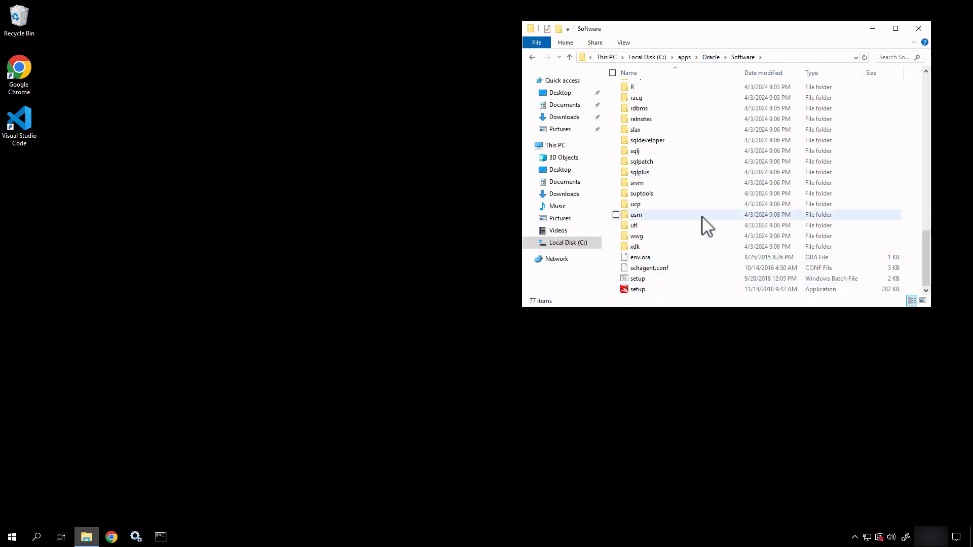
{"action": "scroll", "coordinate": [705, 225], "scroll_direction": "up", "scroll_amount": 19}
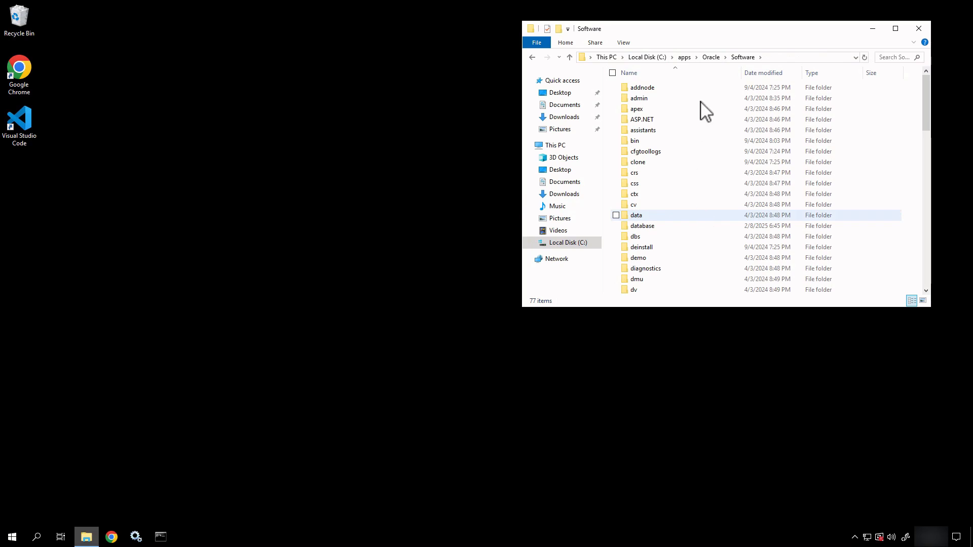
Step: Return to C:\apps\Oracle and open the Server folder
{"action": "left_click", "coordinate": [712, 57]}
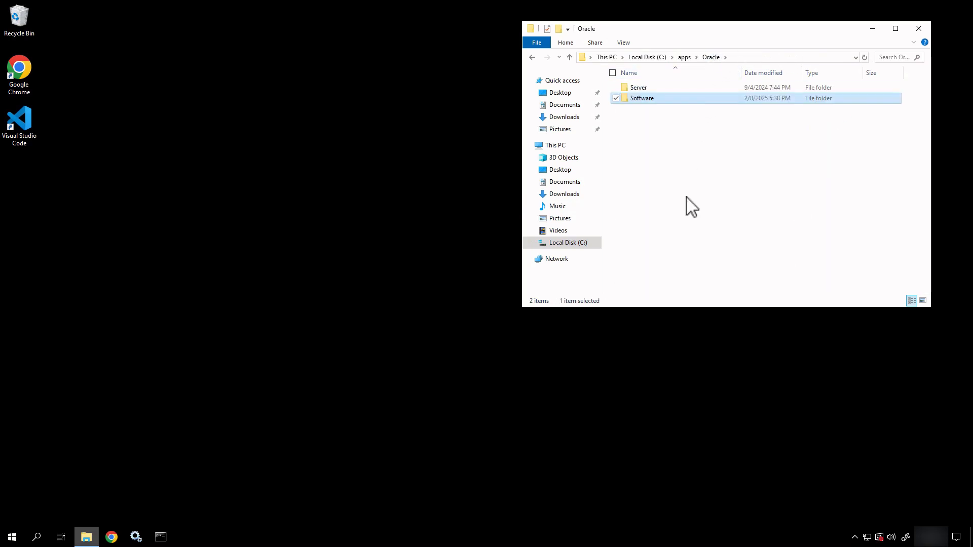
{"action": "left_click", "coordinate": [637, 89]}
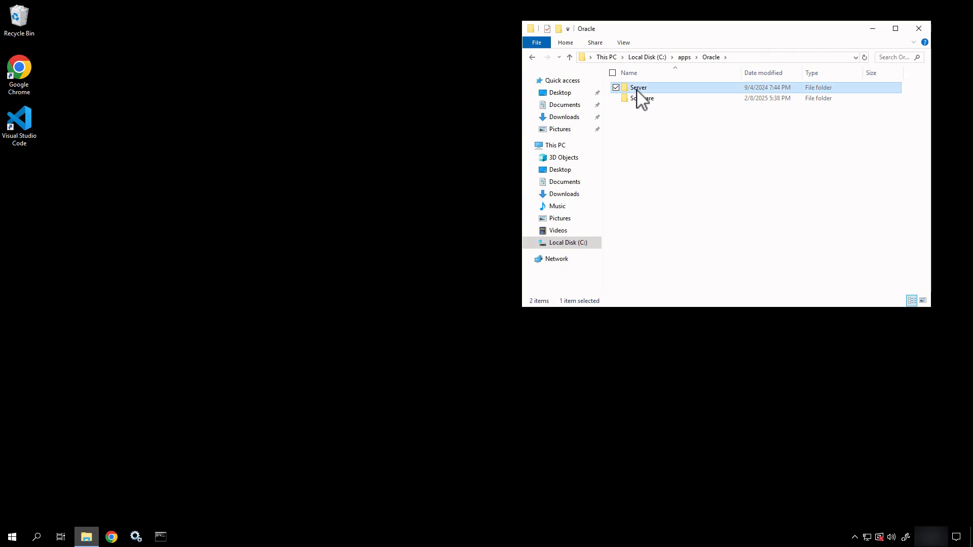
{"action": "double_click", "coordinate": [637, 89]}
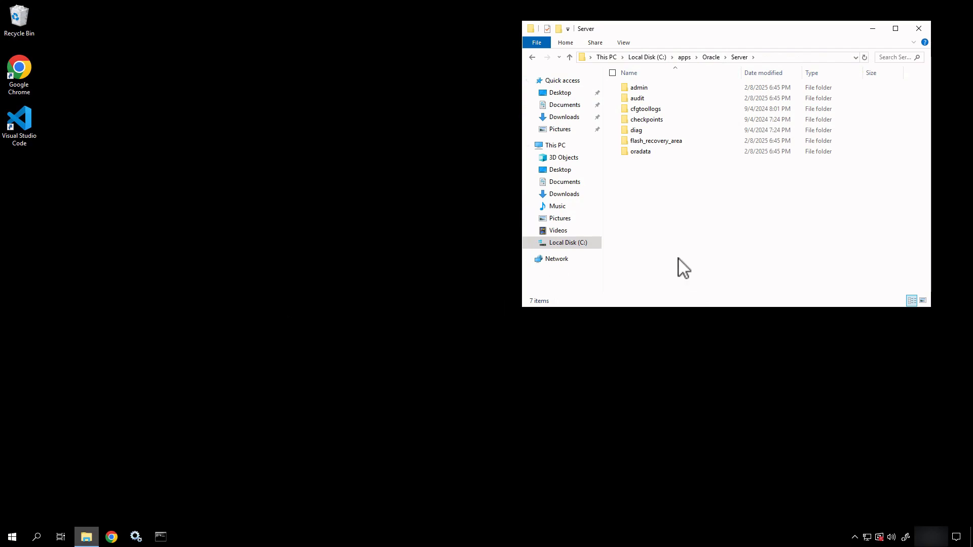
Step: Open a second File Explorer window and go to C:\apps\media\Siemens
{"action": "right_click", "coordinate": [86, 537]}
{"action": "left_click", "coordinate": [87, 479]}
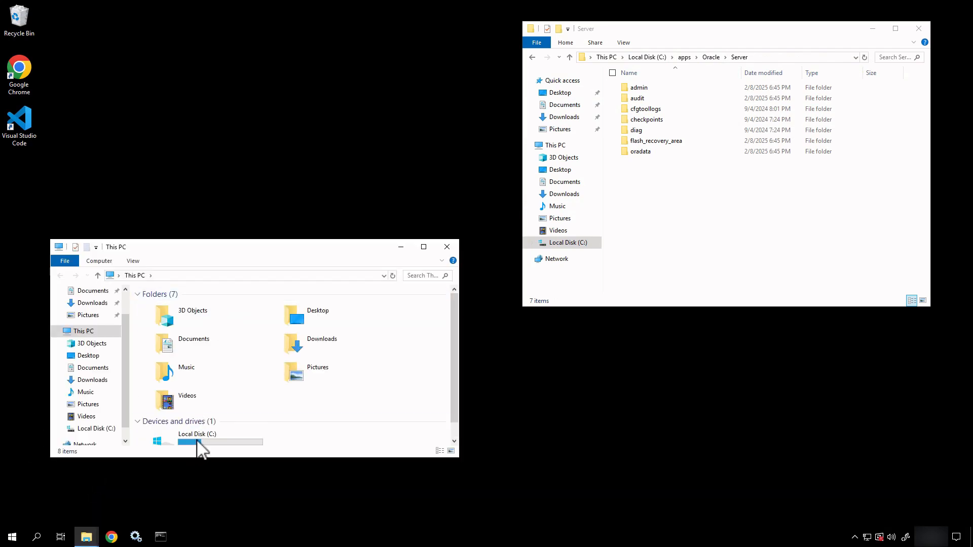
{"action": "double_click", "coordinate": [198, 440]}
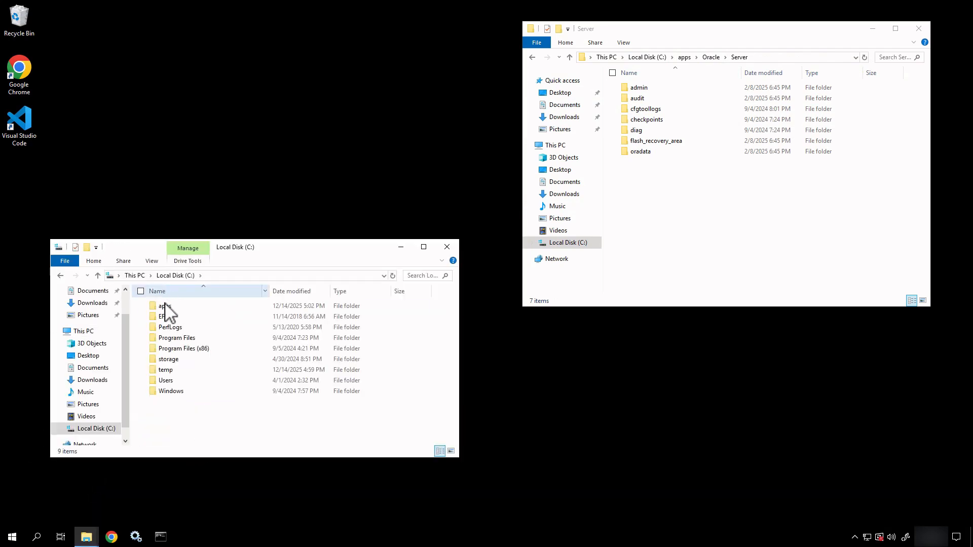
{"action": "double_click", "coordinate": [163, 306]}
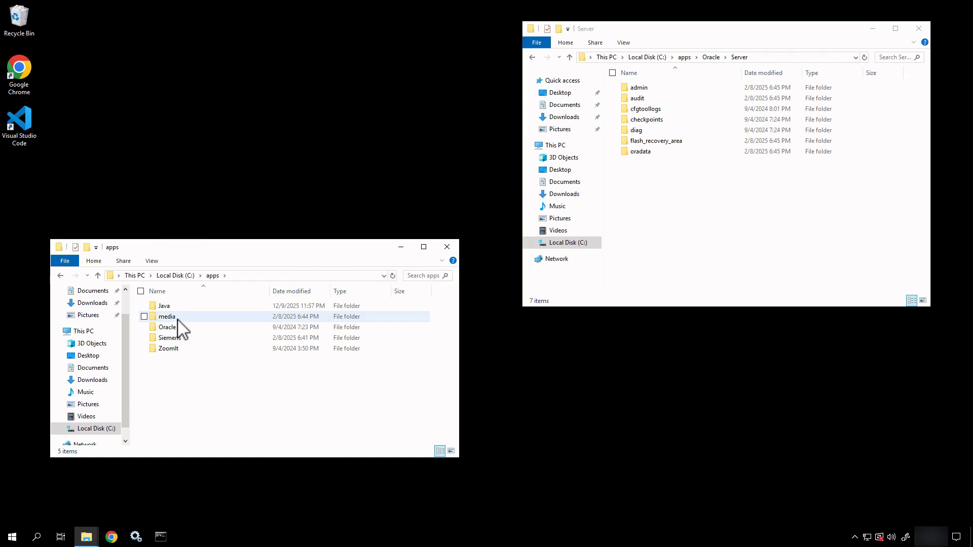
{"action": "double_click", "coordinate": [177, 316]}
{"action": "left_click", "coordinate": [174, 306]}
{"action": "double_click", "coordinate": [174, 307]}
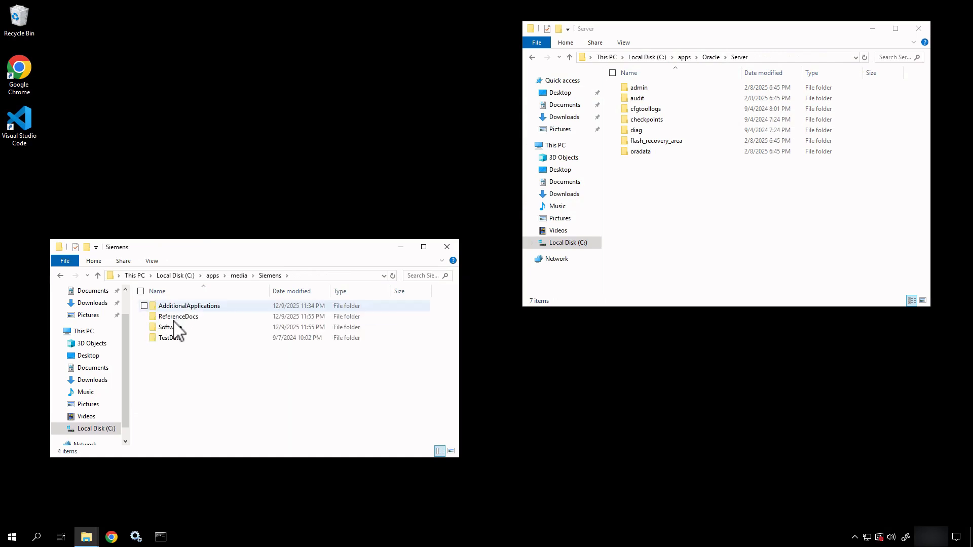
Step: Continue into Software\tc2512_wntx64\tc\db_scripts, listing db2, mssql and oracle
{"action": "double_click", "coordinate": [173, 328]}
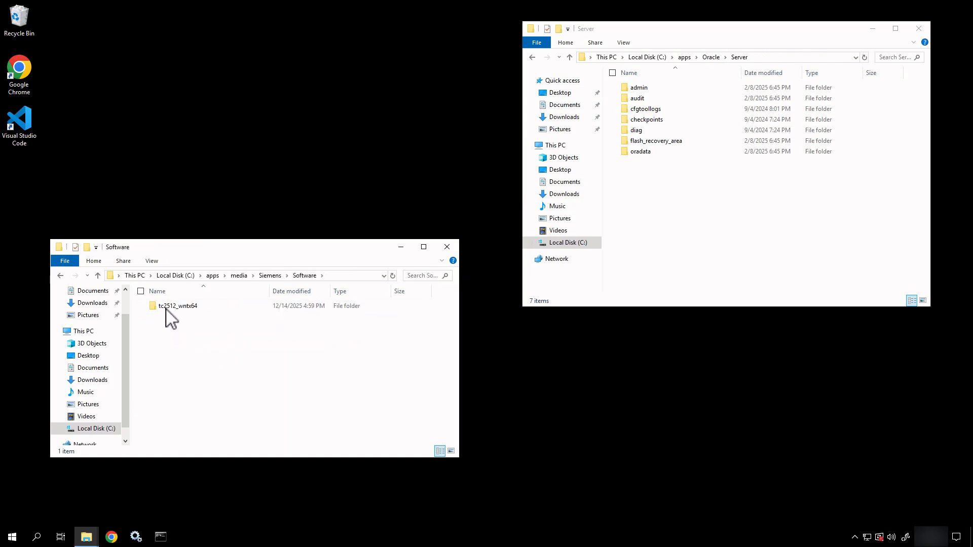
{"action": "left_click", "coordinate": [167, 307]}
{"action": "double_click", "coordinate": [167, 307]}
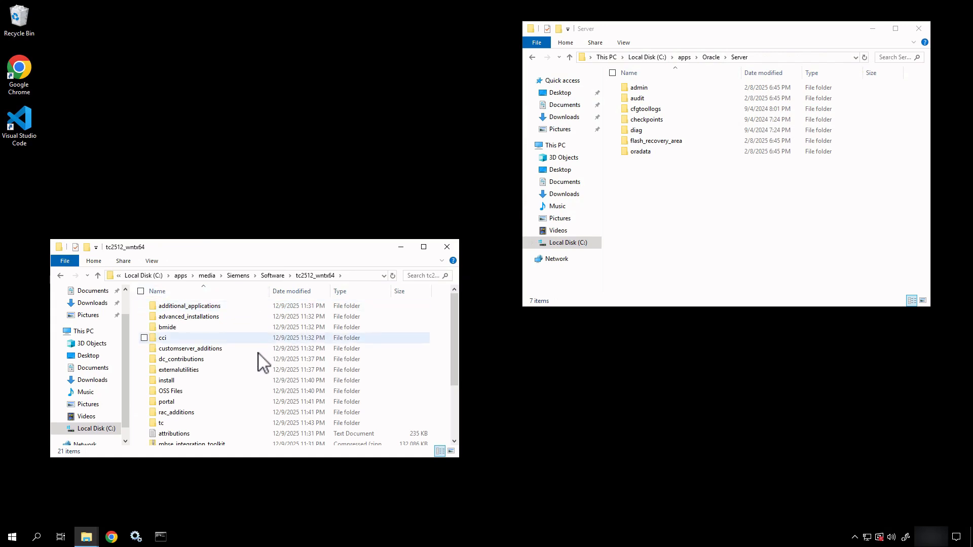
{"action": "double_click", "coordinate": [231, 424]}
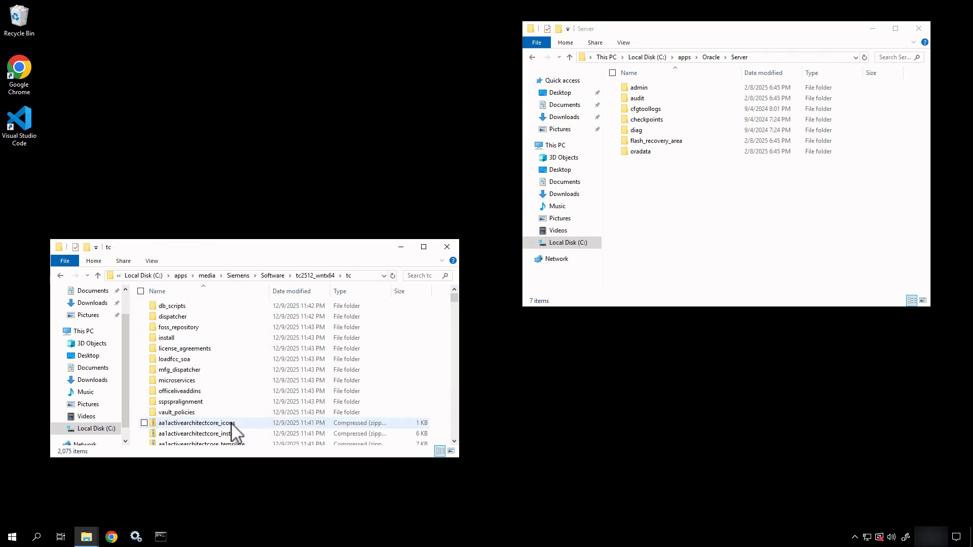
{"action": "left_click", "coordinate": [173, 308]}
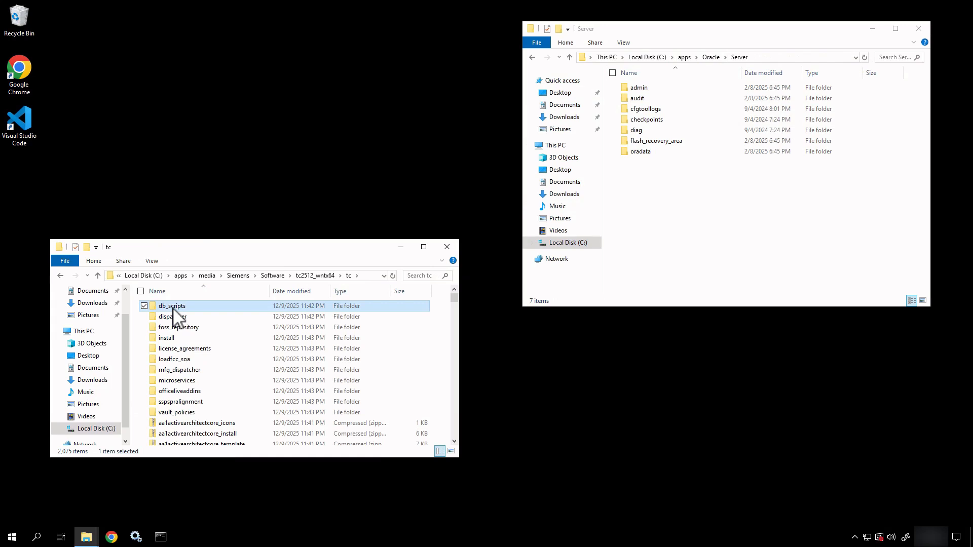
{"action": "double_click", "coordinate": [173, 308]}
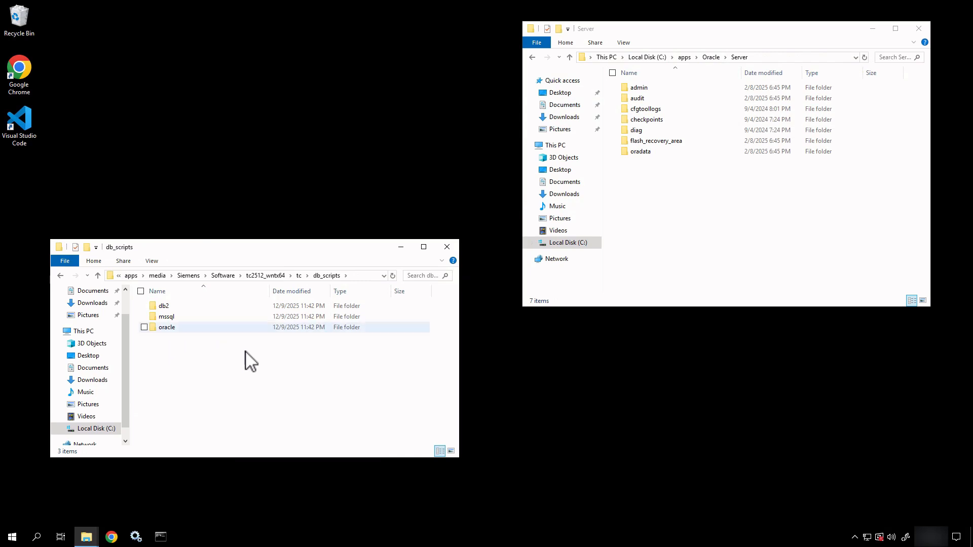
Step: Open db_scripts\oracle, inspect the Teamcenter_Oracle .dbt templates, and select all 16 files
{"action": "double_click", "coordinate": [181, 329]}
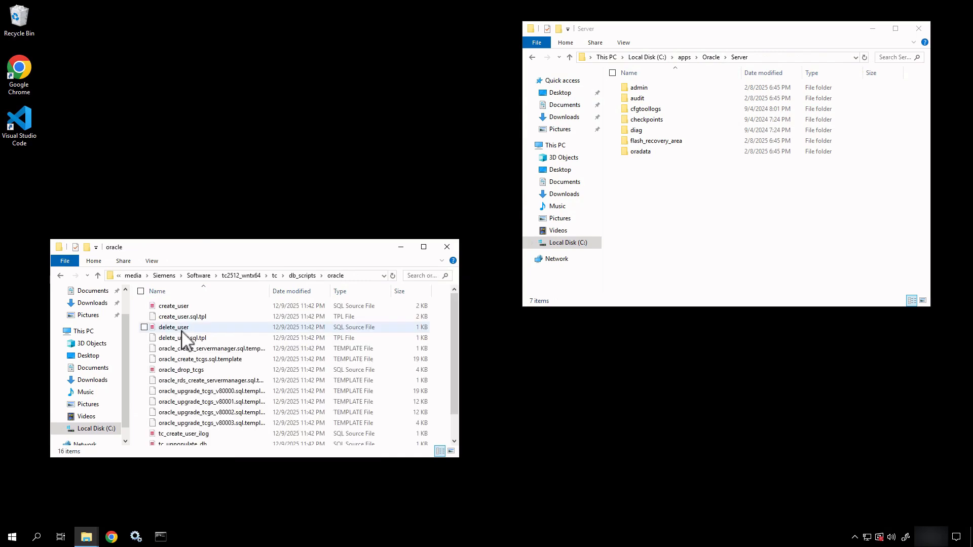
{"action": "left_click", "coordinate": [184, 307]}
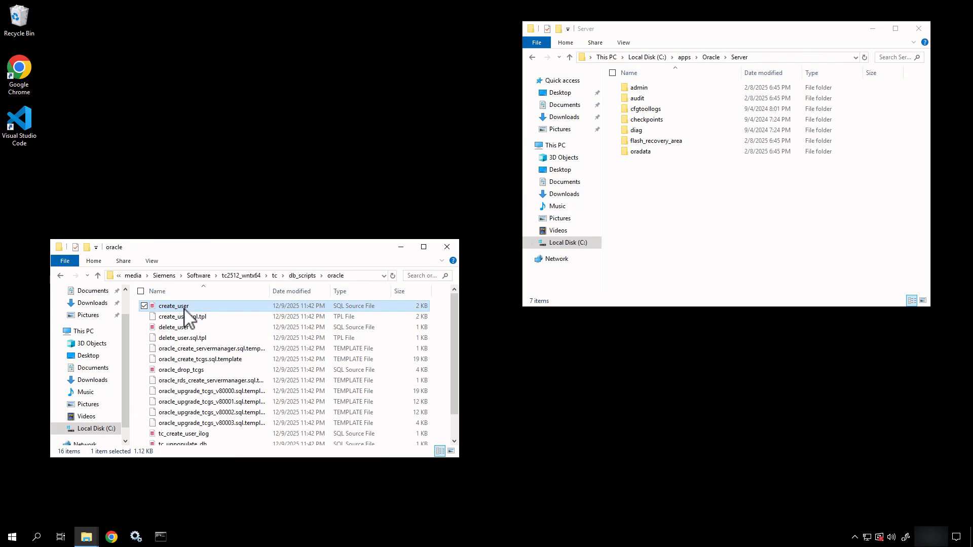
{"action": "scroll", "coordinate": [193, 385], "scroll_direction": "down", "scroll_amount": 1}
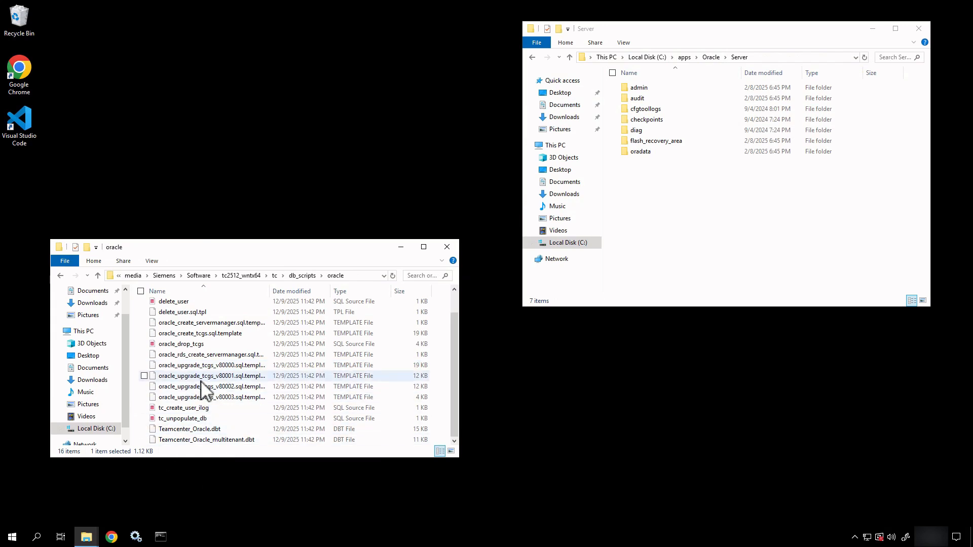
{"action": "left_click", "coordinate": [203, 429]}
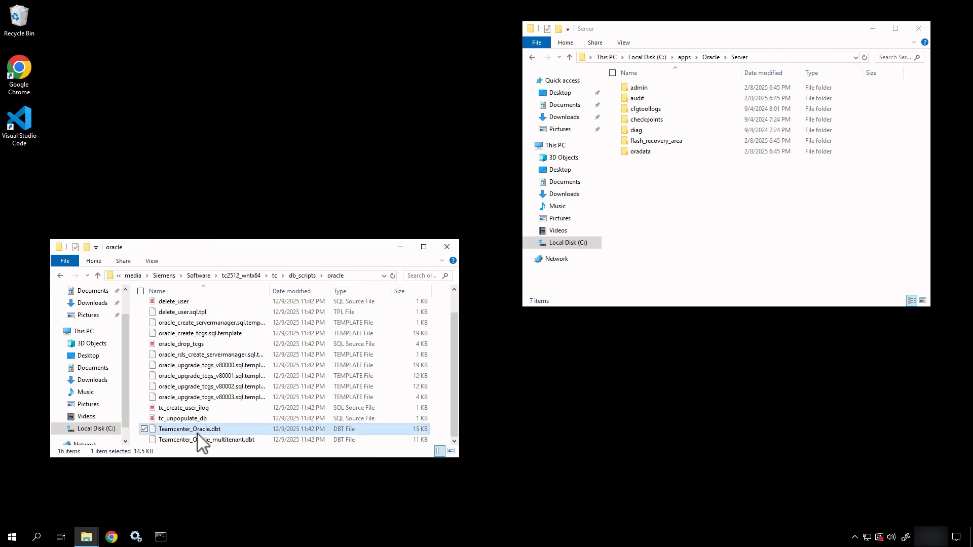
{"action": "left_click", "coordinate": [205, 439]}
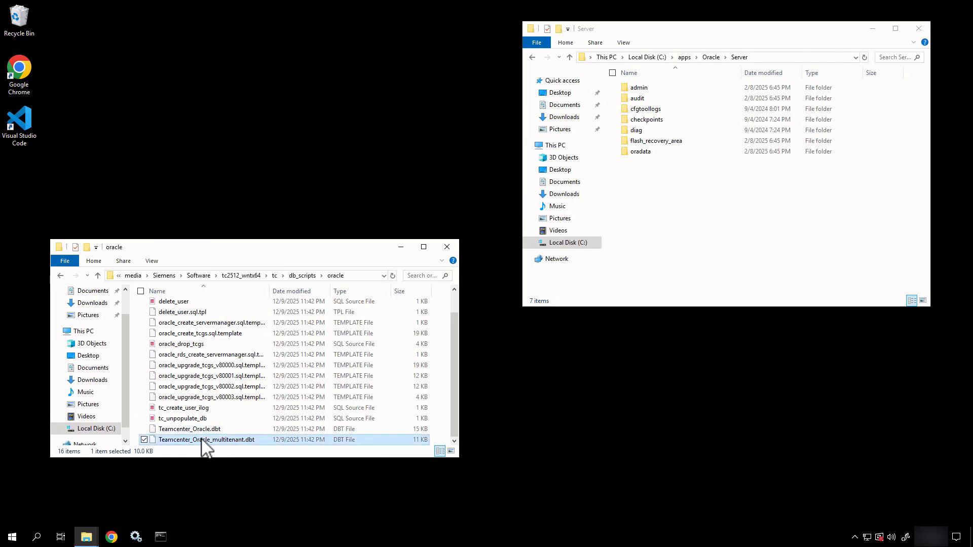
{"action": "left_click", "coordinate": [204, 430]}
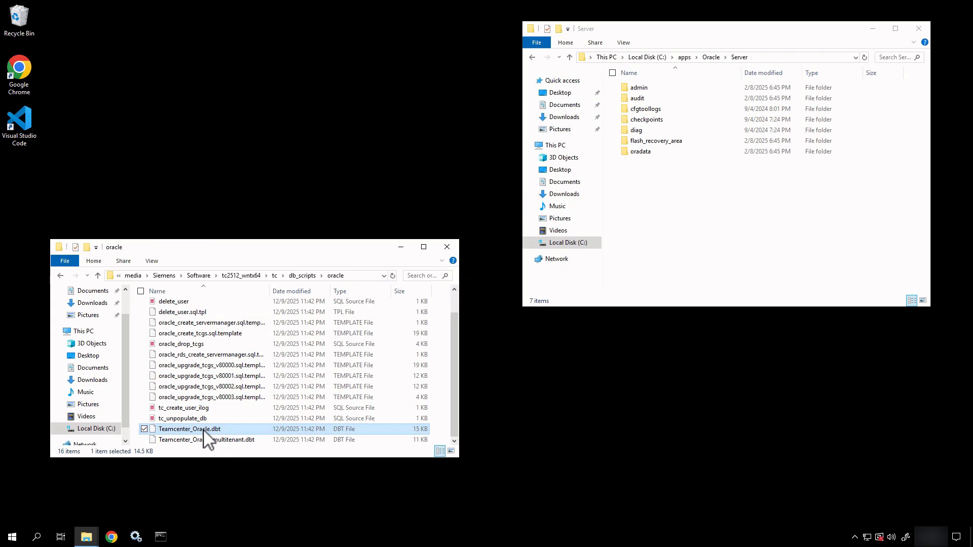
{"action": "left_click", "coordinate": [207, 386]}
{"action": "key", "text": "ctrl+a"}
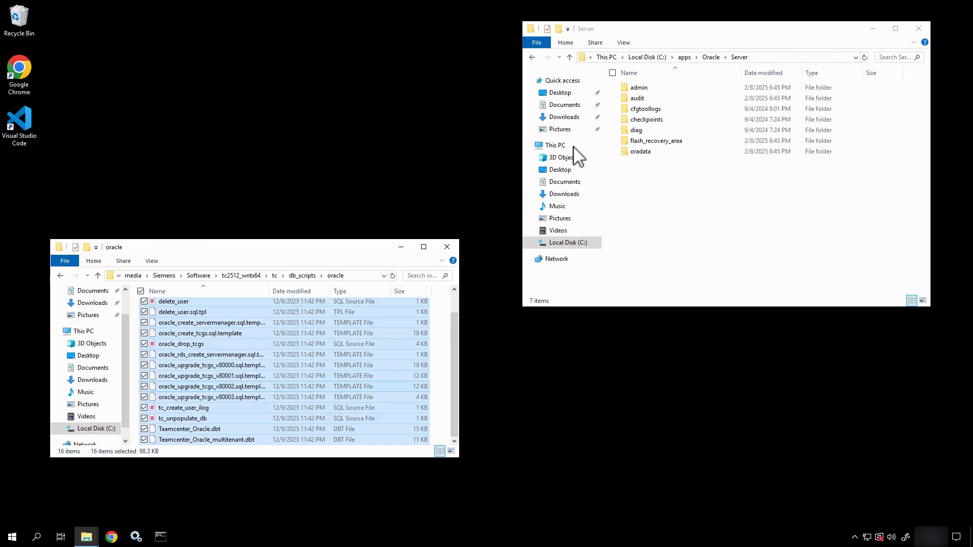
Step: Briefly reopen the Oracle Server folder, then return to C:\apps\Oracle
{"action": "right_click", "coordinate": [694, 236]}
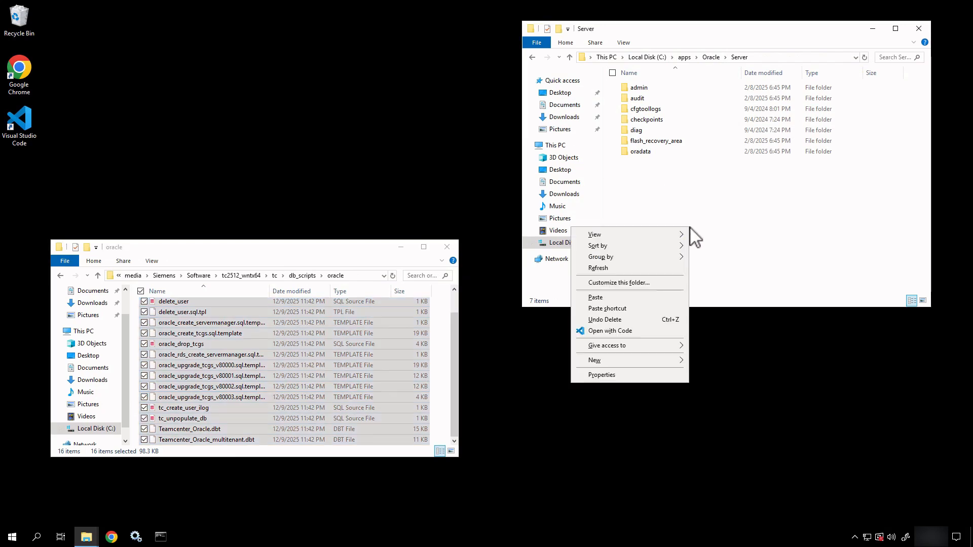
{"action": "left_click", "coordinate": [640, 184]}
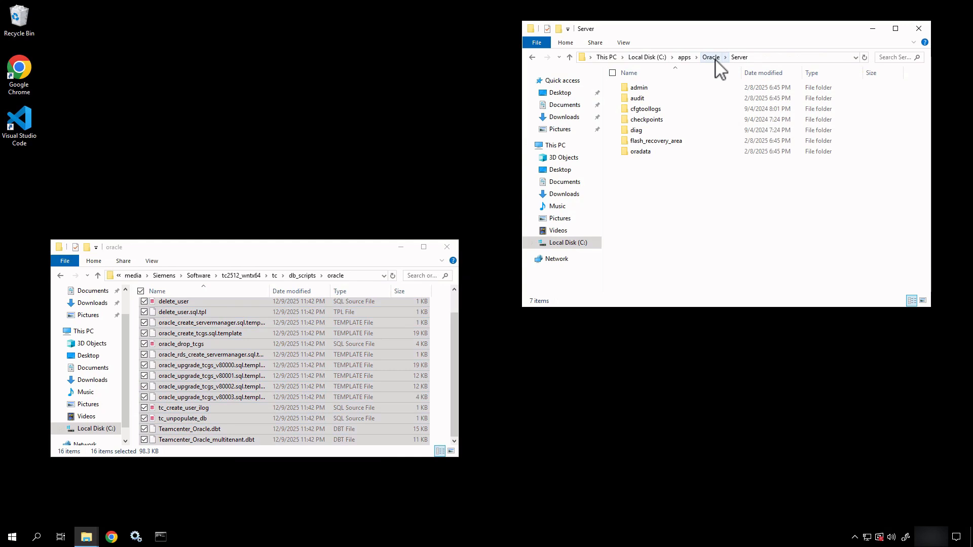
{"action": "left_click", "coordinate": [714, 58]}
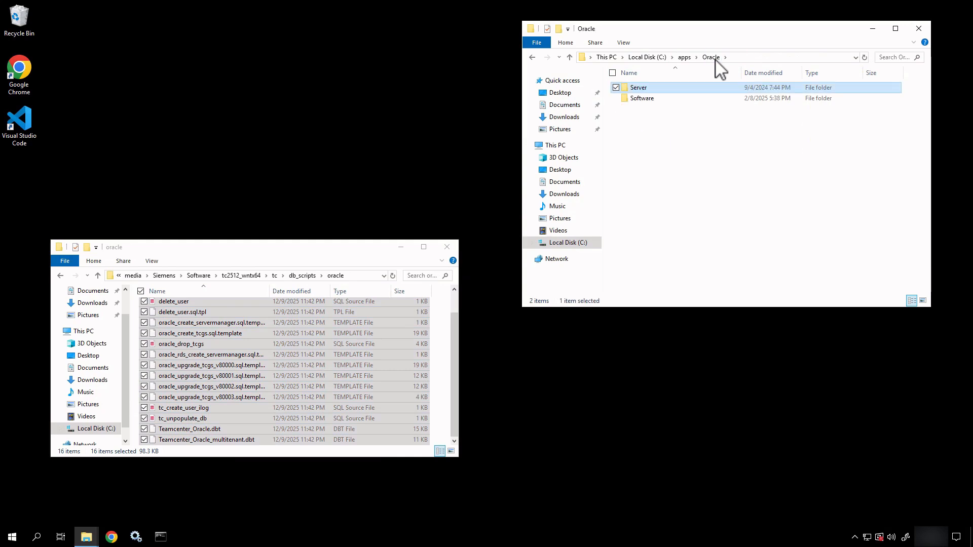
{"action": "double_click", "coordinate": [649, 88]}
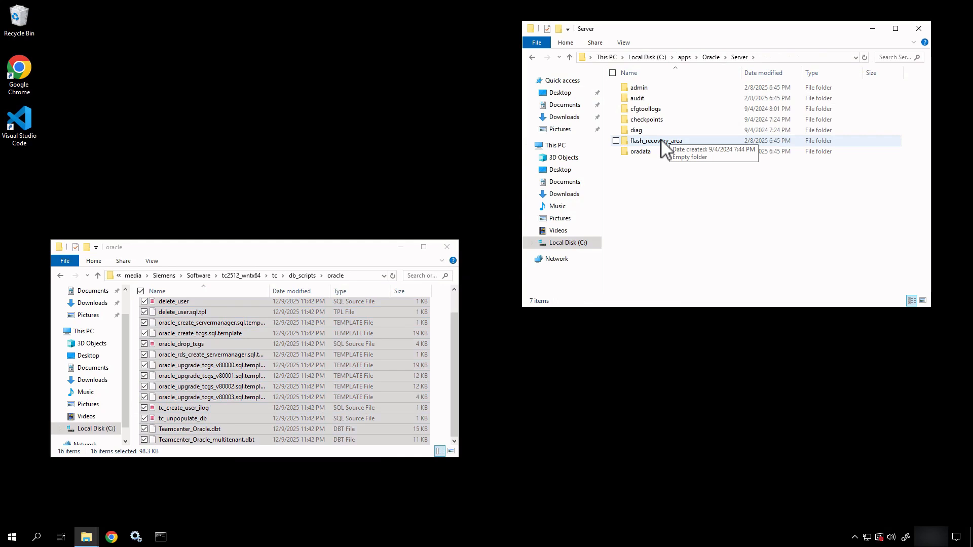
{"action": "left_click", "coordinate": [711, 57]}
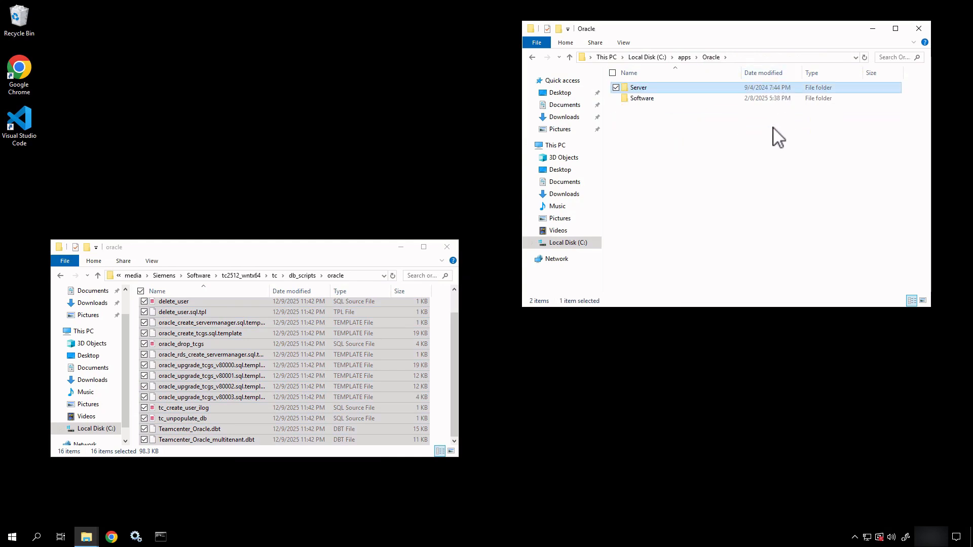
Step: Paste the 16 script files into Software\assistants\dbca\templates
{"action": "left_click", "coordinate": [658, 98]}
{"action": "double_click", "coordinate": [658, 98]}
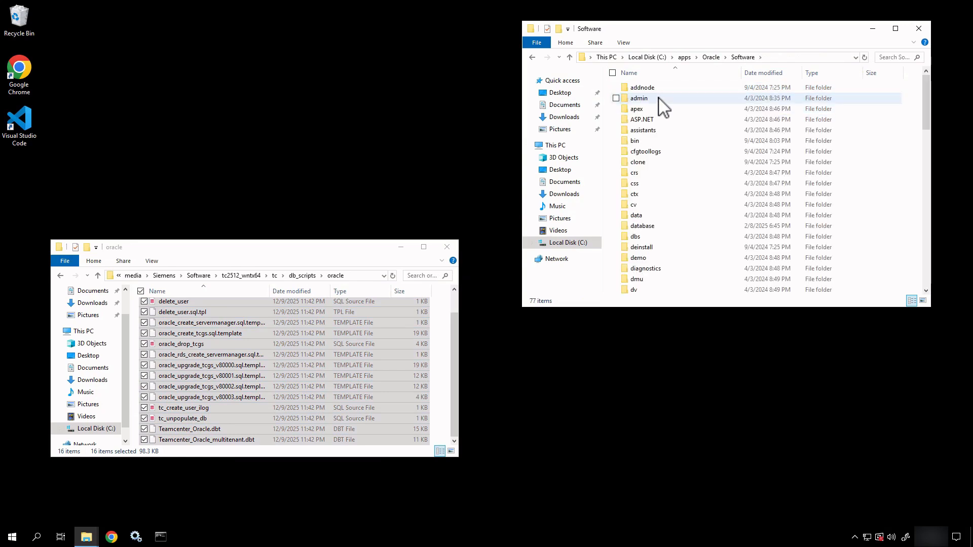
{"action": "double_click", "coordinate": [636, 130]}
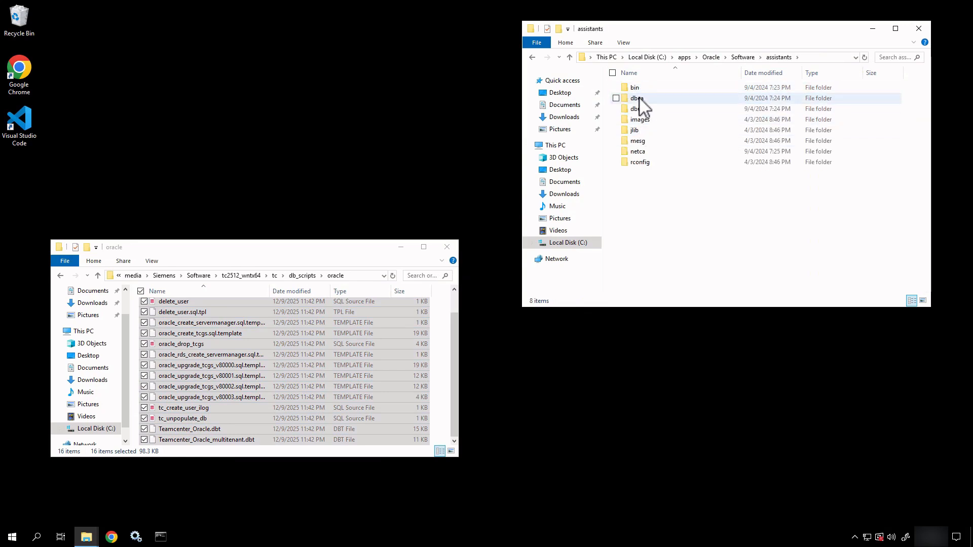
{"action": "double_click", "coordinate": [640, 99]}
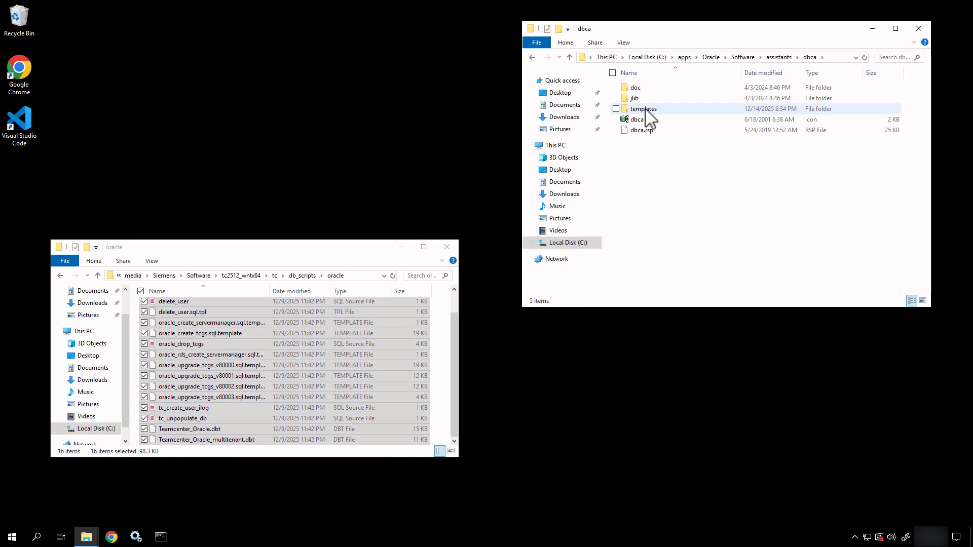
{"action": "double_click", "coordinate": [646, 110]}
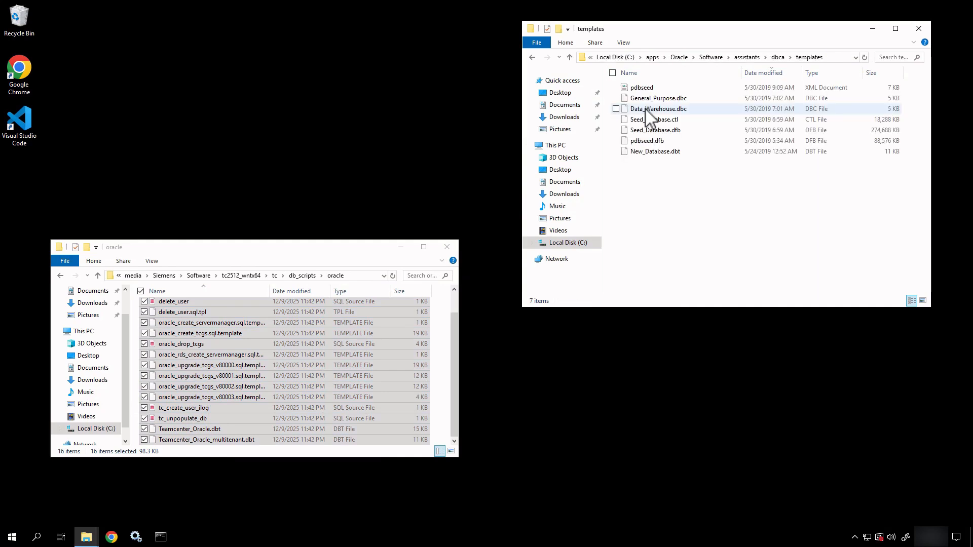
{"action": "right_click", "coordinate": [650, 174]}
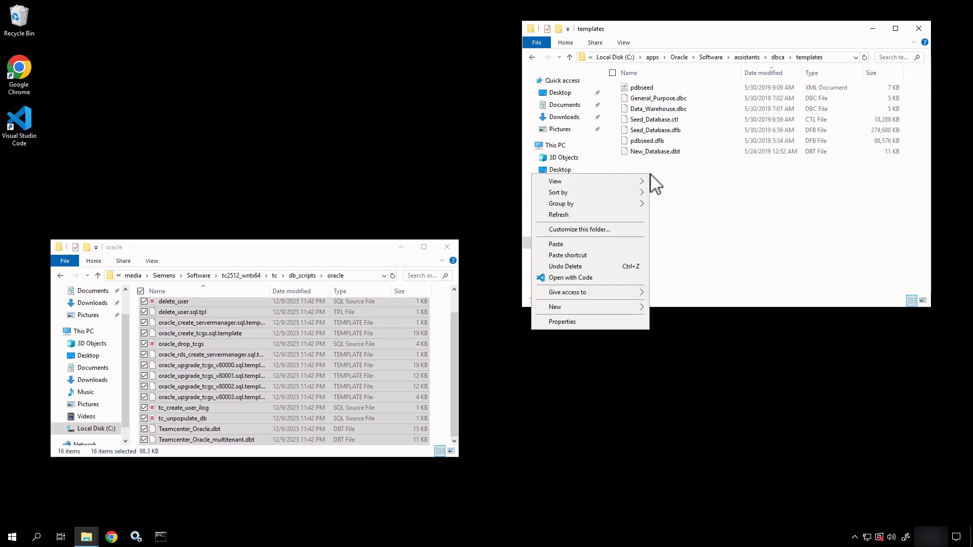
{"action": "left_click", "coordinate": [604, 245]}
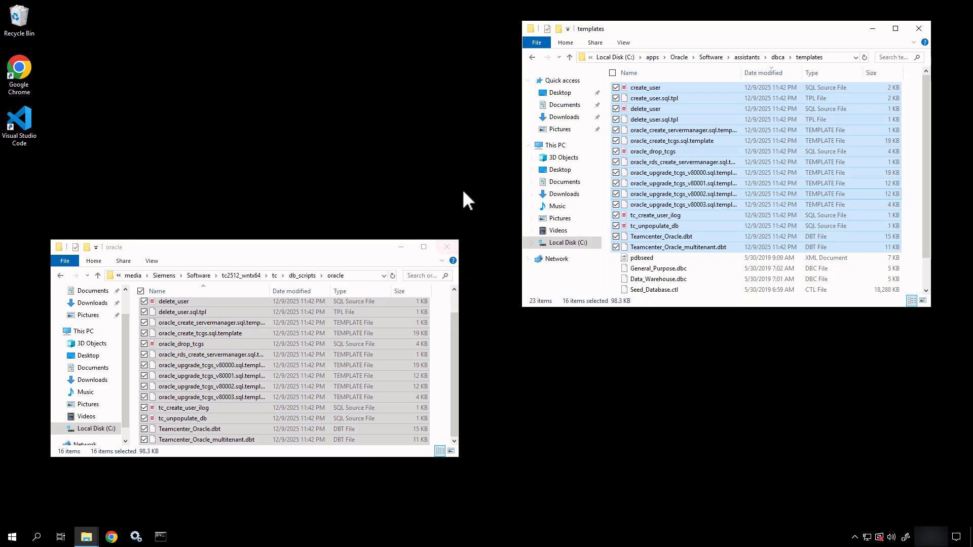
Step: Close the oracle scripts and templates Explorer windows and open the Start menu
{"action": "left_click", "coordinate": [443, 250]}
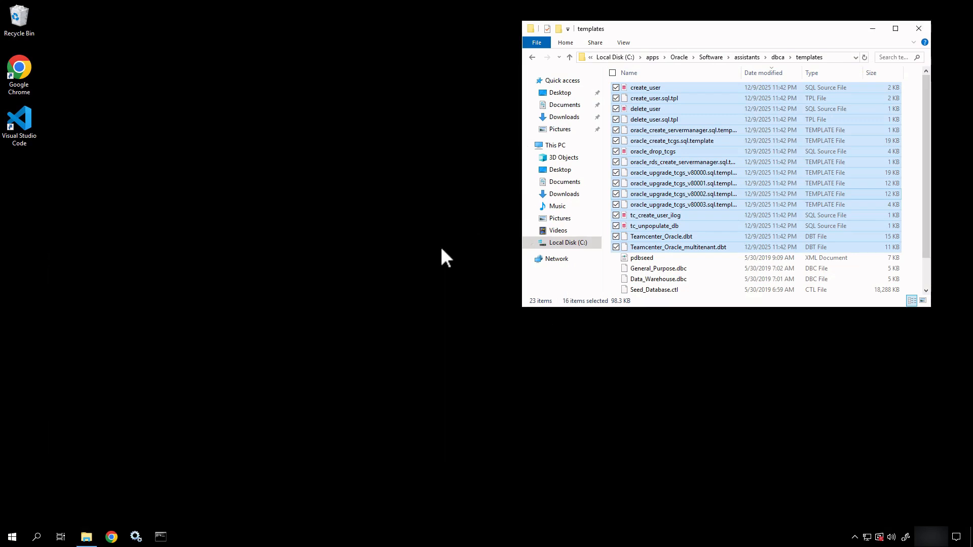
{"action": "left_click", "coordinate": [918, 28]}
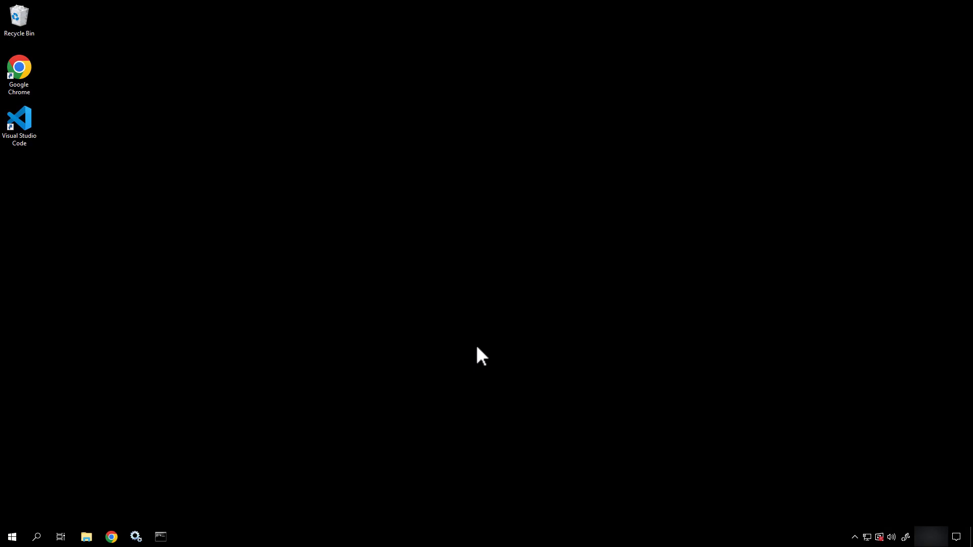
{"action": "left_click", "coordinate": [10, 536]}
Step: Expand Oracle - OraDB19Home1 to reveal Database Configuration Assistant, Net Configuration Assistant and SQL Plus
{"action": "left_click", "coordinate": [15, 535]}
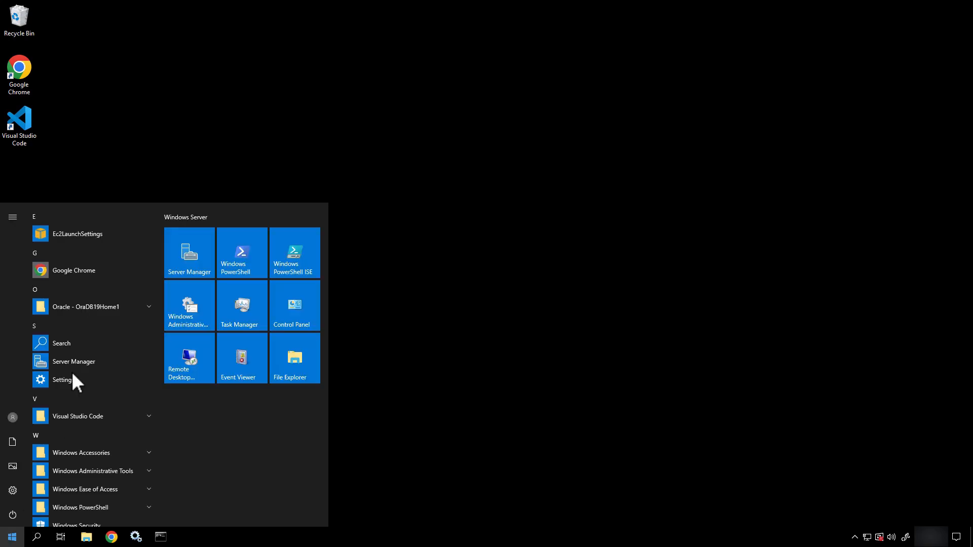
{"action": "left_click", "coordinate": [120, 307]}
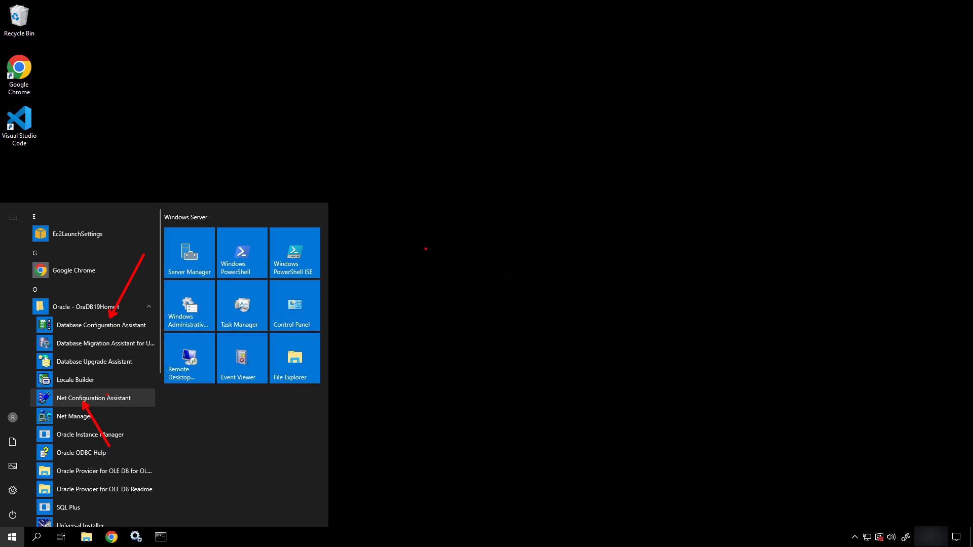
Step: Sketch a box labelled Teamcenter with an arrow pointing back to it
{"action": "left_click_drag", "start_coordinate": [426, 249], "coordinate": [527, 379]}
{"action": "type", "text": "t"}
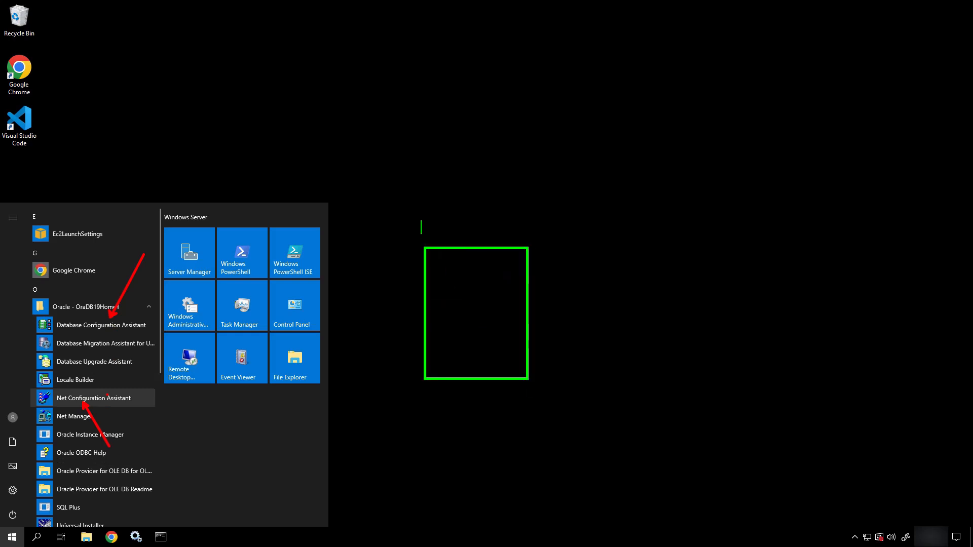
{"action": "type", "text": "Teamcenter"}
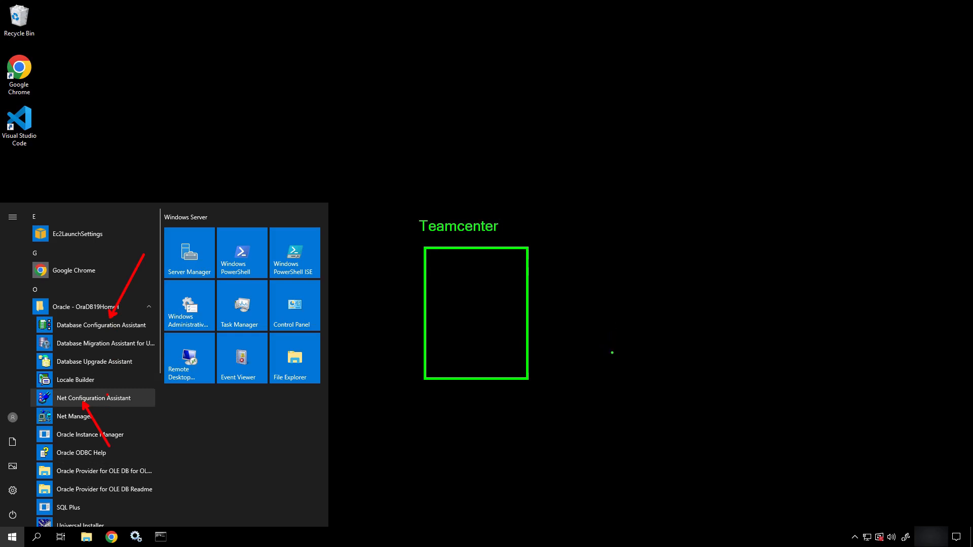
{"action": "type", "text": "p"}
{"action": "mouse_move", "coordinate": [613, 355]}
{"action": "left_mouse_down"}
{"action": "mouse_move", "coordinate": [644, 391]}
{"action": "mouse_move", "coordinate": [647, 412]}
{"action": "mouse_move", "coordinate": [677, 371]}
{"action": "mouse_move", "coordinate": [692, 389]}
{"action": "mouse_move", "coordinate": [637, 391]}
{"action": "mouse_move", "coordinate": [682, 406]}
{"action": "mouse_move", "coordinate": [598, 372]}
{"action": "left_mouse_up"}
{"action": "key", "text": "g"}
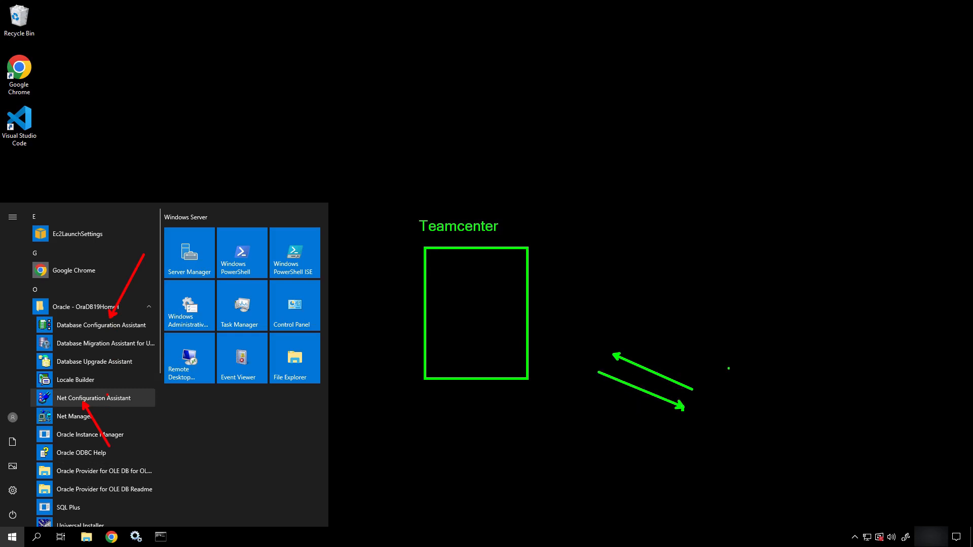
Step: Draw a second box labelled Database
{"action": "left_click_drag", "start_coordinate": [728, 368], "coordinate": [787, 459]}
{"action": "key", "text": "t"}
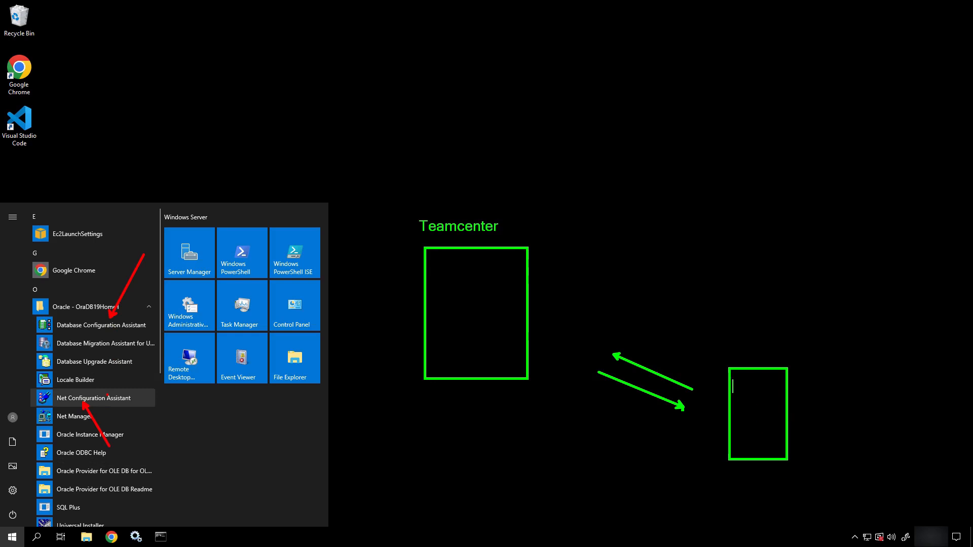
{"action": "type", "text": "Databs"}
{"action": "key", "text": "BackSpace"}
{"action": "type", "text": "ase"}
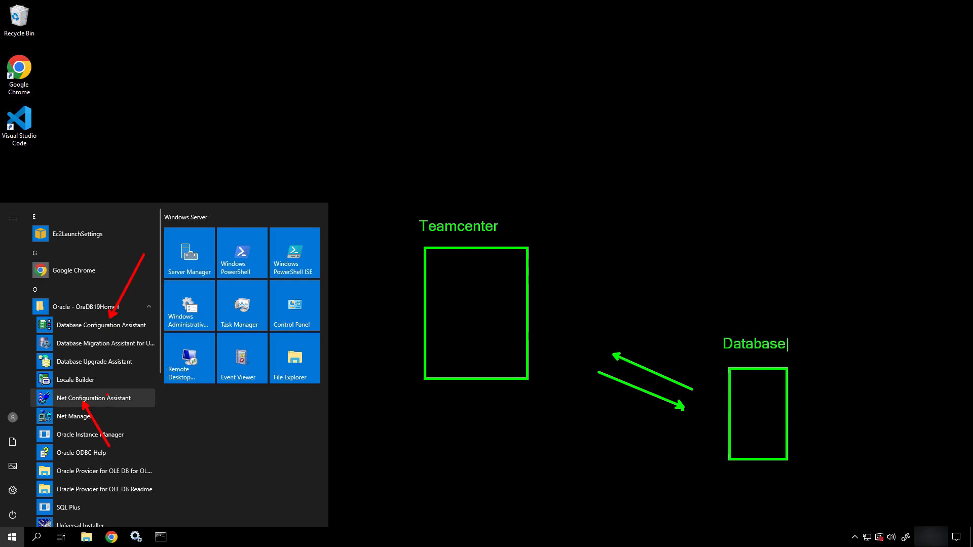
{"action": "key", "text": "Escape"}
Step: Add a Listener box with arrows to Database, then clear the sketch and close Start
{"action": "left_click_drag", "start_coordinate": [689, 443], "coordinate": [717, 479]}
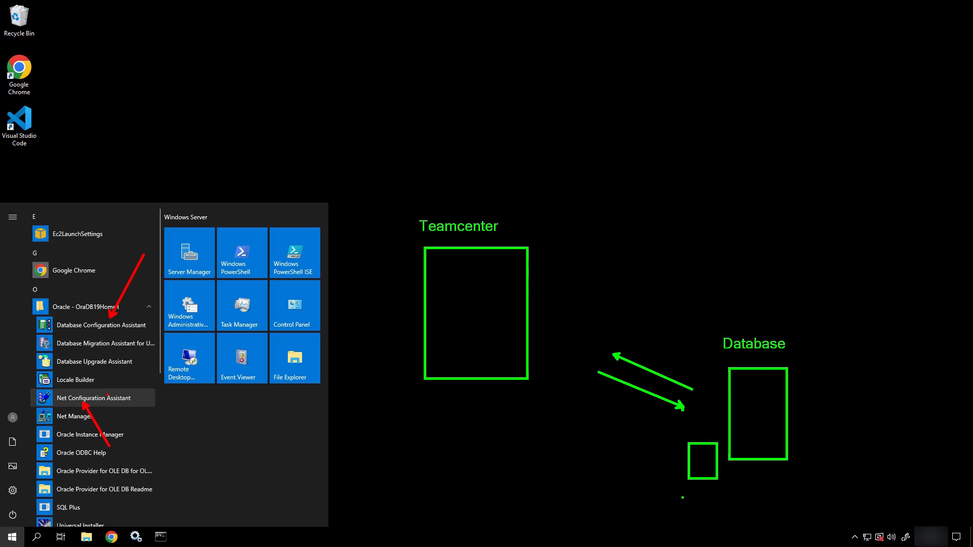
{"action": "type", "text": "t"}
{"action": "type", "text": "Listener"}
{"action": "key", "text": "Escape"}
{"action": "left_click_drag", "start_coordinate": [731, 438], "coordinate": [709, 463]}
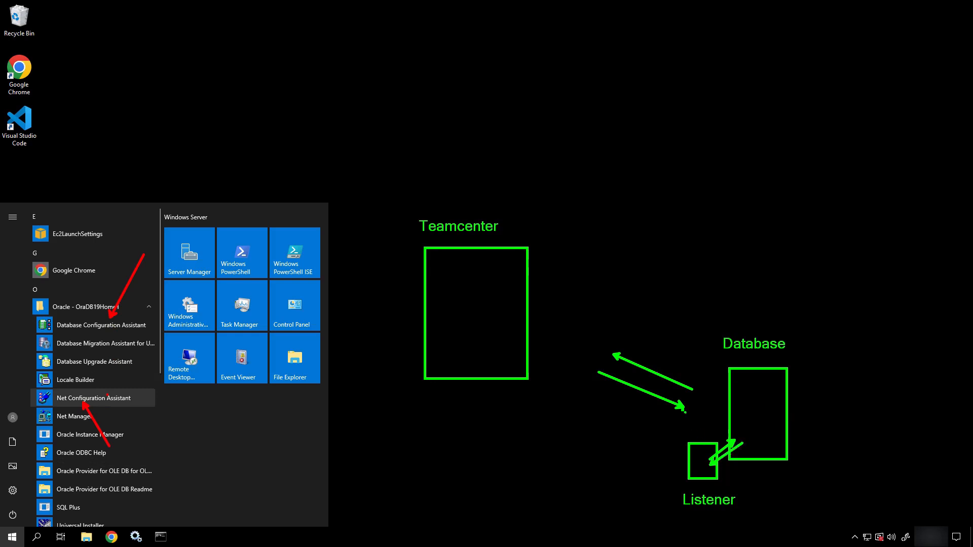
{"action": "left_click_drag", "start_coordinate": [685, 412], "coordinate": [701, 469]}
{"action": "left_click_drag", "start_coordinate": [691, 398], "coordinate": [699, 464]}
{"action": "key", "text": "Escape"}
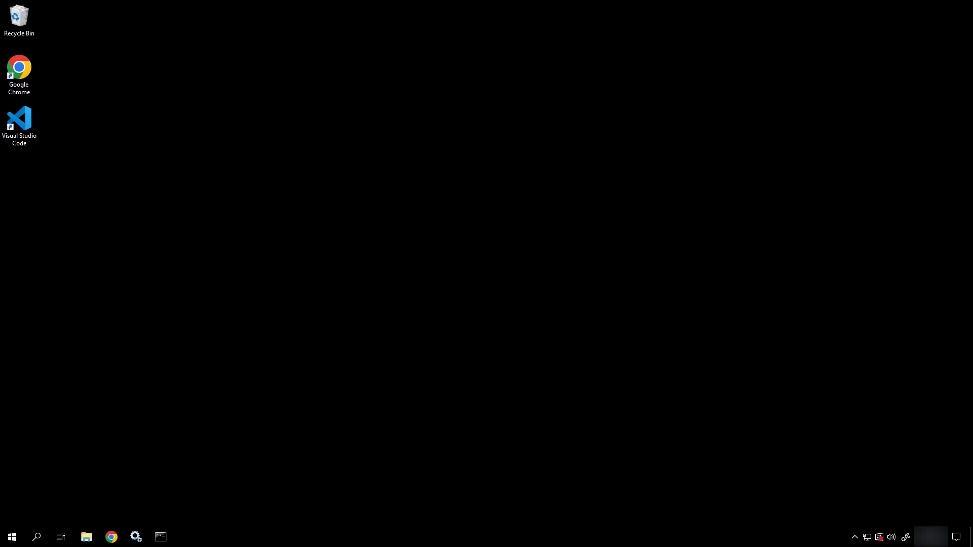
Step: Launch Net Configuration Assistant from the Oracle - OraDB19Home1 Start menu group
{"action": "left_click", "coordinate": [12, 537]}
{"action": "scroll", "coordinate": [76, 420], "scroll_direction": "down", "scroll_amount": 2}
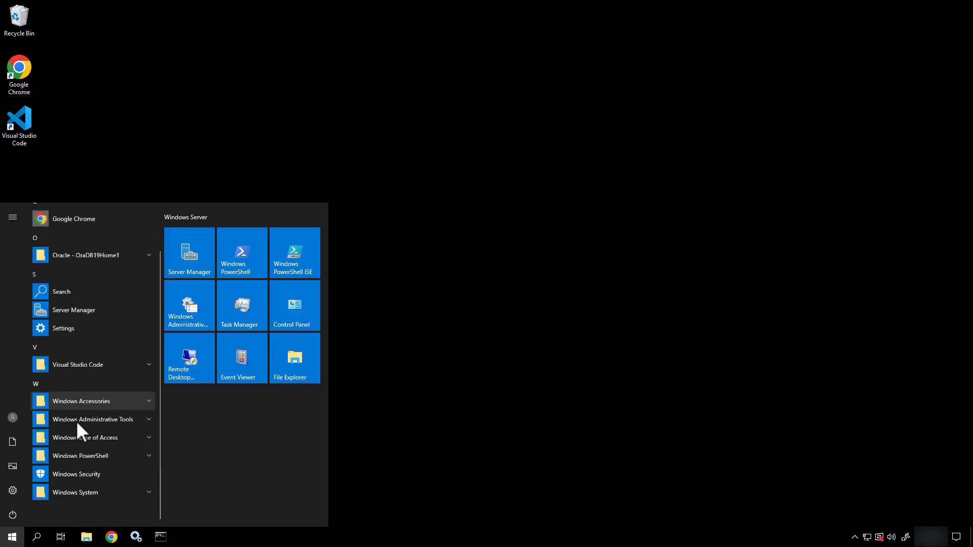
{"action": "left_click", "coordinate": [132, 258]}
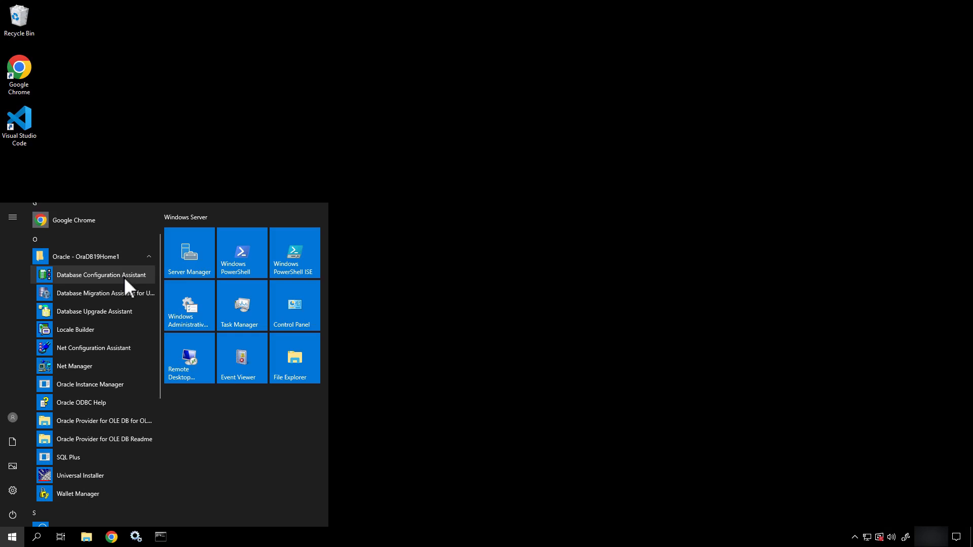
{"action": "left_click", "coordinate": [102, 351]}
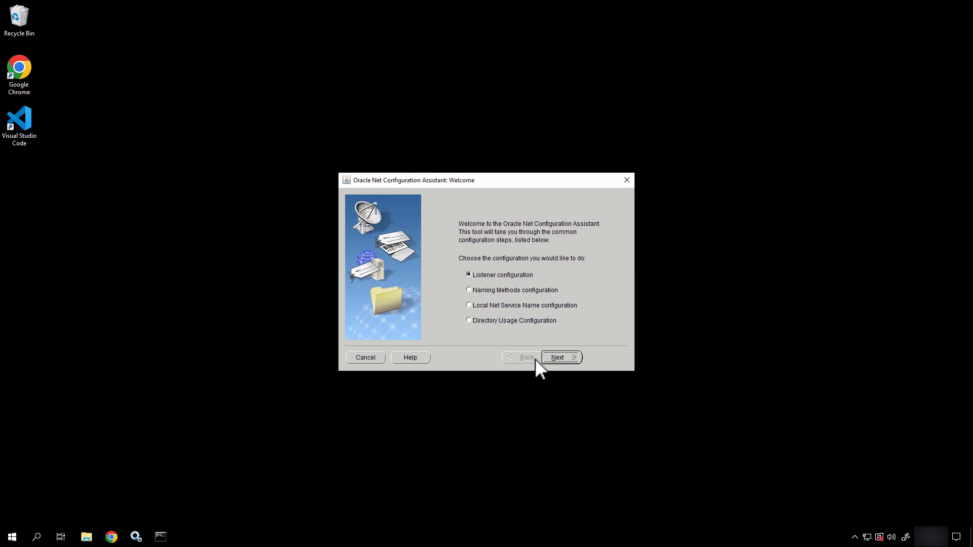
Step: Add a new listener named LISTENER using only the TCP protocol
{"action": "left_click", "coordinate": [554, 354]}
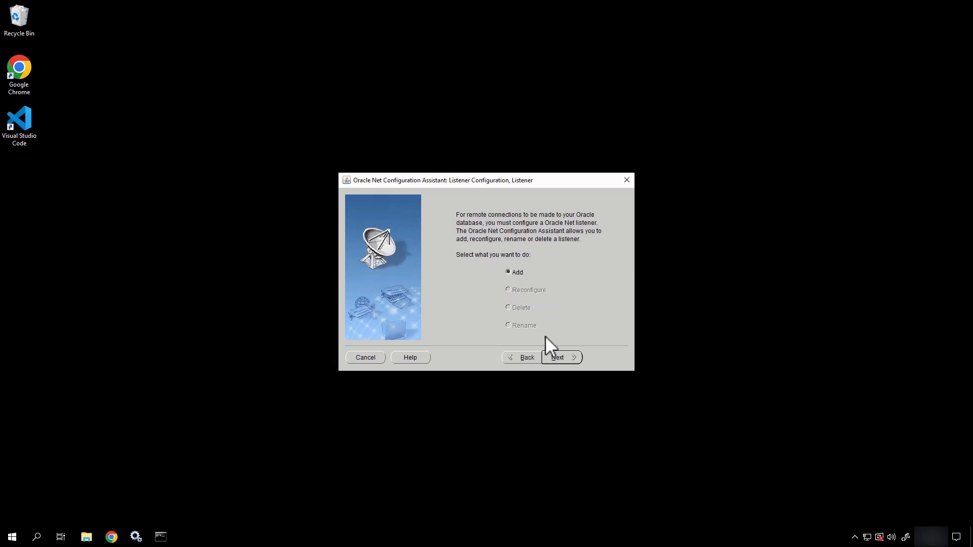
{"action": "left_click", "coordinate": [565, 358]}
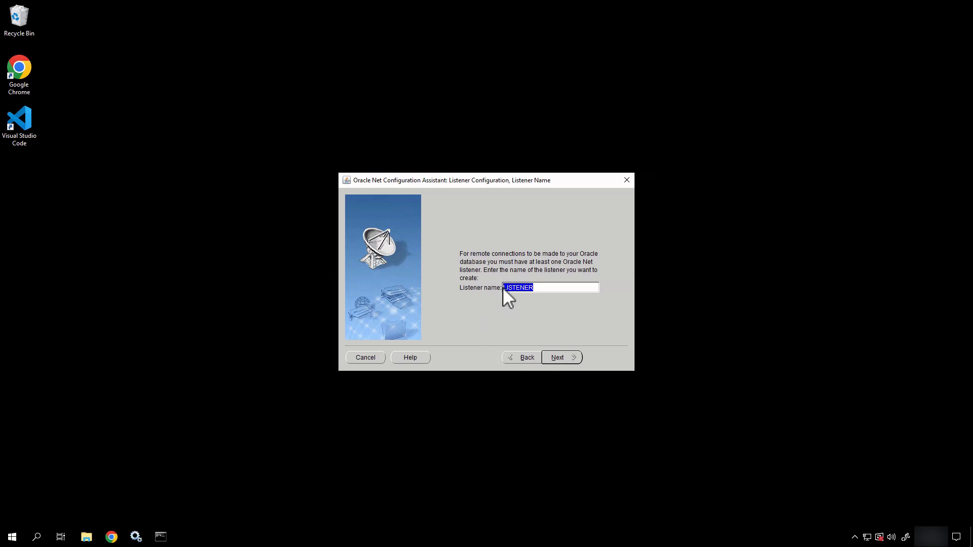
{"action": "left_click", "coordinate": [556, 287]}
{"action": "type", "text": "Teamce"}
{"action": "key", "text": "BackSpace"}
{"action": "key", "text": "BackSpace"}
{"action": "key", "text": "BackSpace"}
{"action": "key", "text": "BackSpace"}
{"action": "key", "text": "BackSpace"}
{"action": "key", "text": "BackSpace"}
{"action": "left_click", "coordinate": [566, 357]}
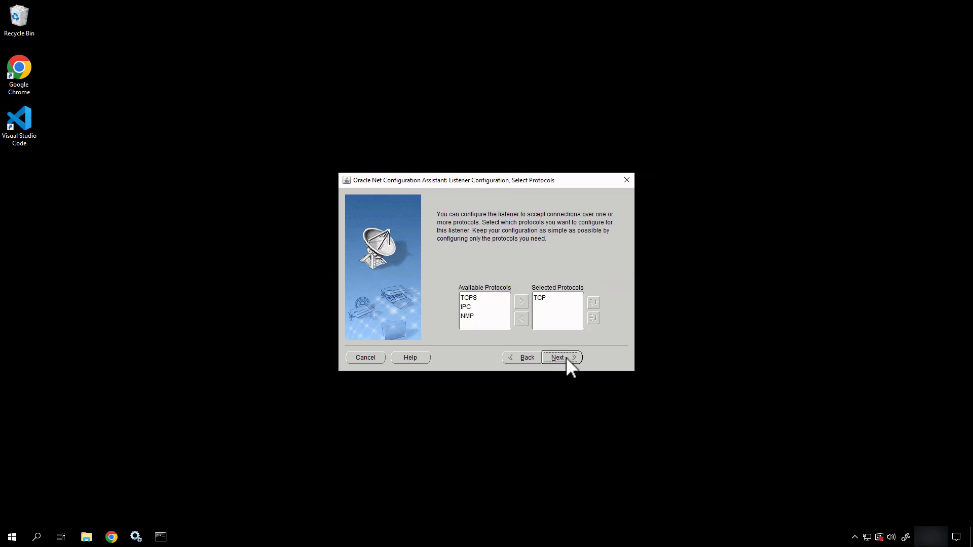
{"action": "left_click", "coordinate": [540, 298]}
{"action": "left_click", "coordinate": [567, 357]}
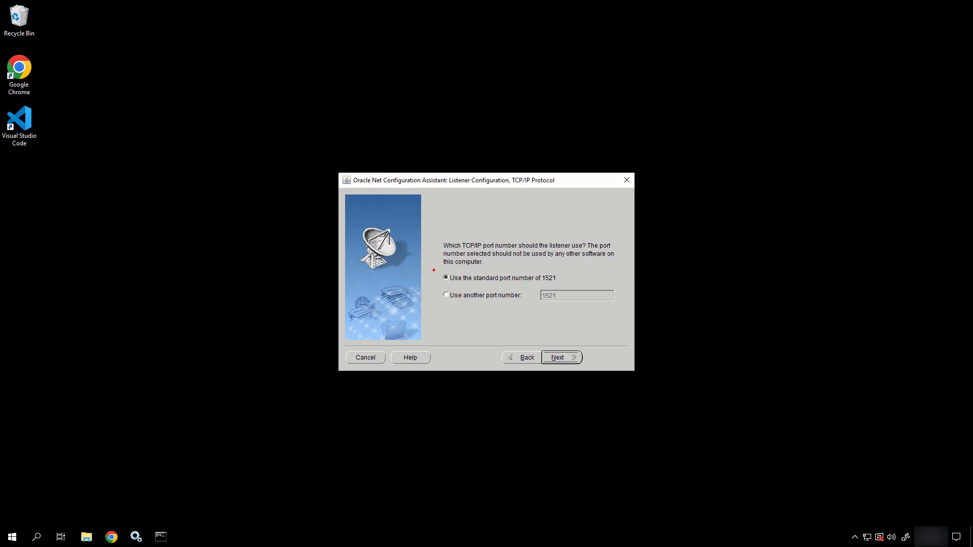
Step: Outline the port options, then complete the listener setup and close the assistant
{"action": "left_click_drag", "start_coordinate": [433, 270], "coordinate": [622, 315]}
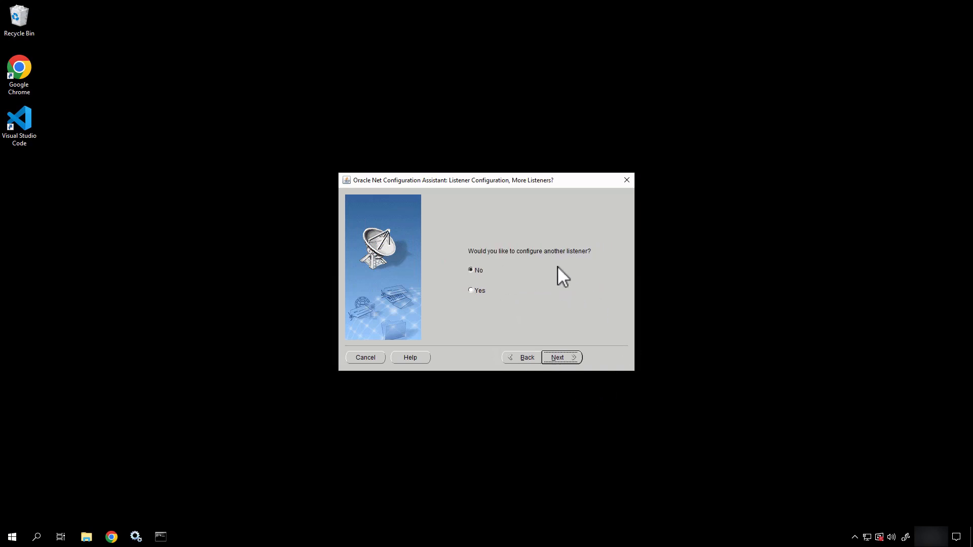
{"action": "left_click", "coordinate": [571, 360]}
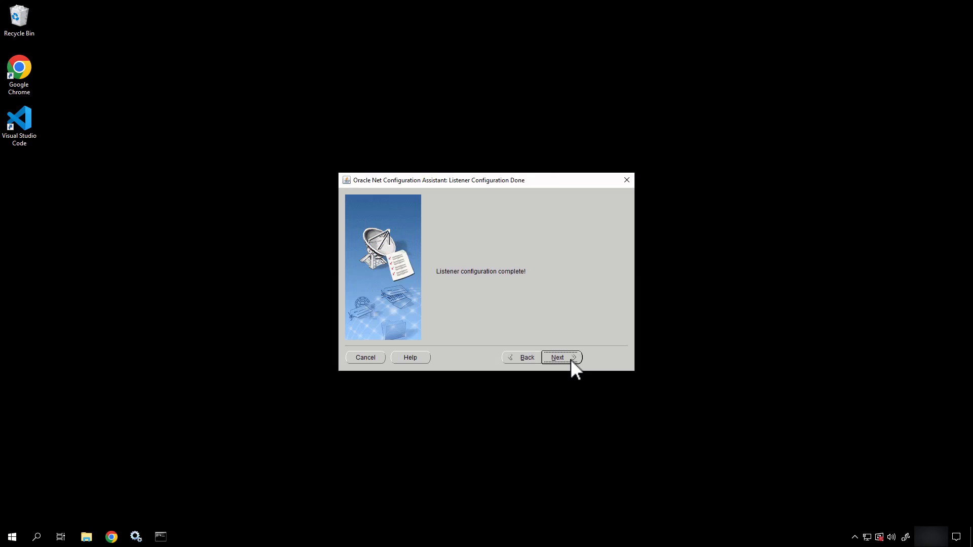
{"action": "left_click", "coordinate": [570, 359]}
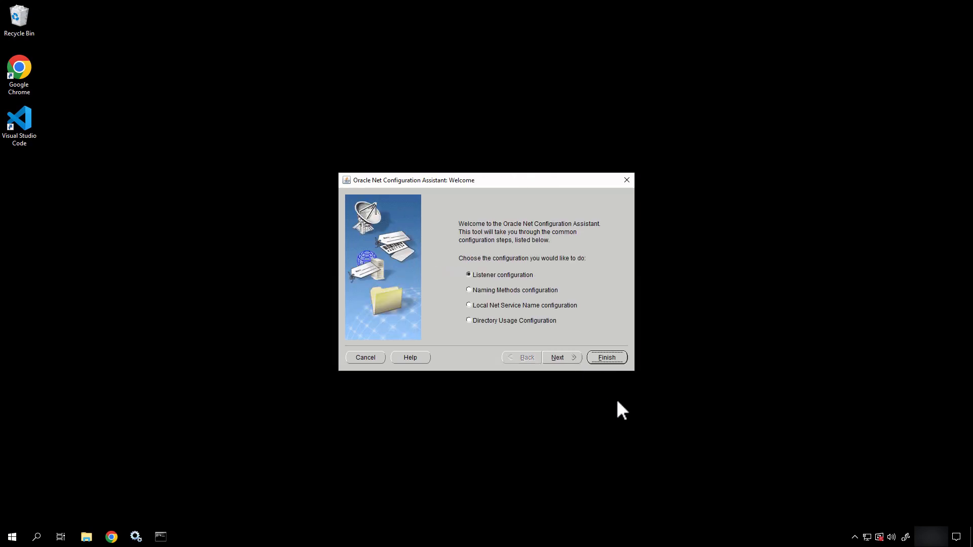
{"action": "left_click", "coordinate": [619, 358]}
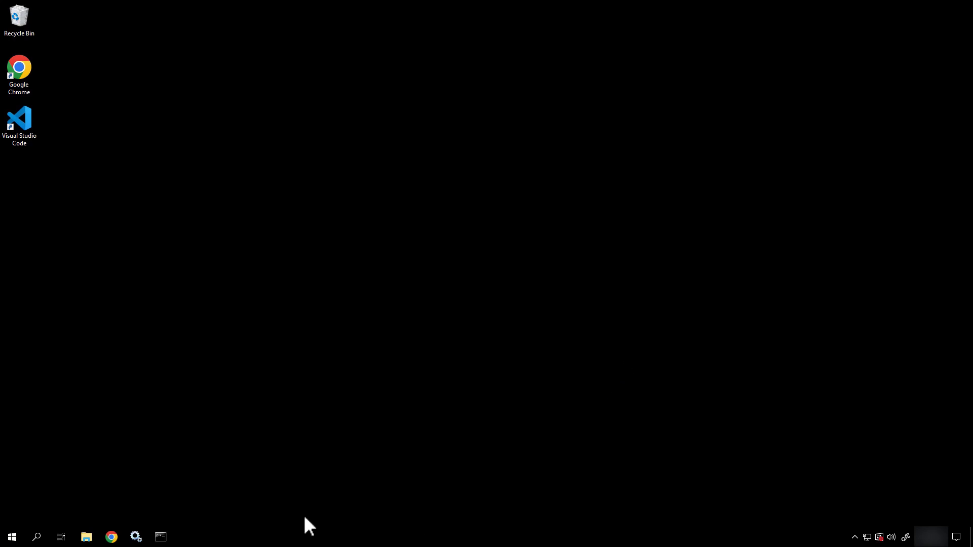
Step: Open Windows Services and locate the OracleOraDB19Home1TNSListener service to confirm it is running
{"action": "left_click", "coordinate": [135, 535]}
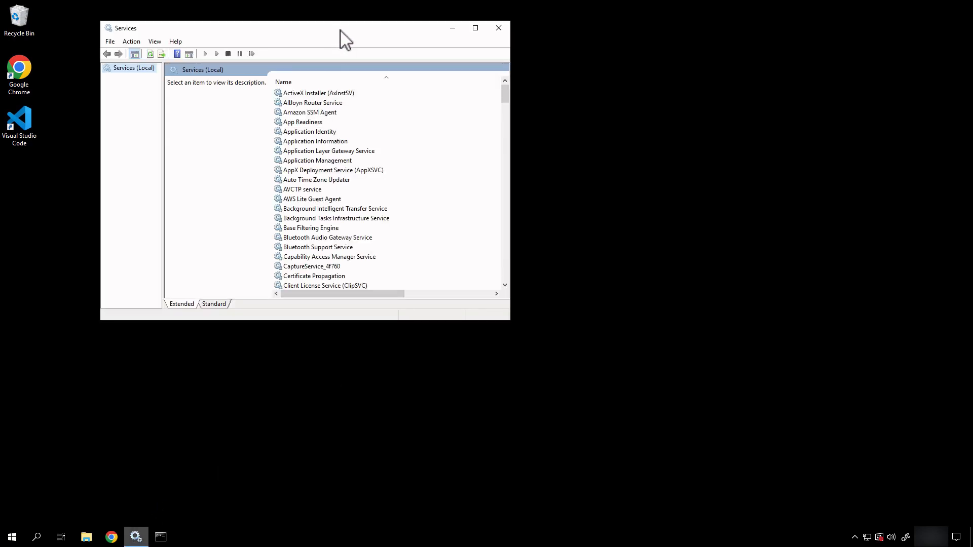
{"action": "left_click_drag", "start_coordinate": [347, 31], "coordinate": [647, 76]}
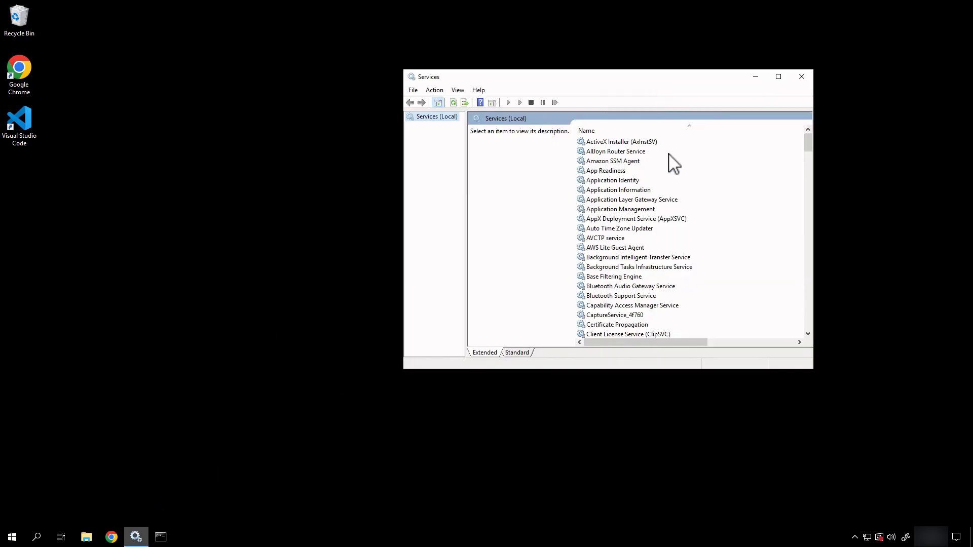
{"action": "left_click", "coordinate": [608, 189]}
{"action": "key", "text": "t"}
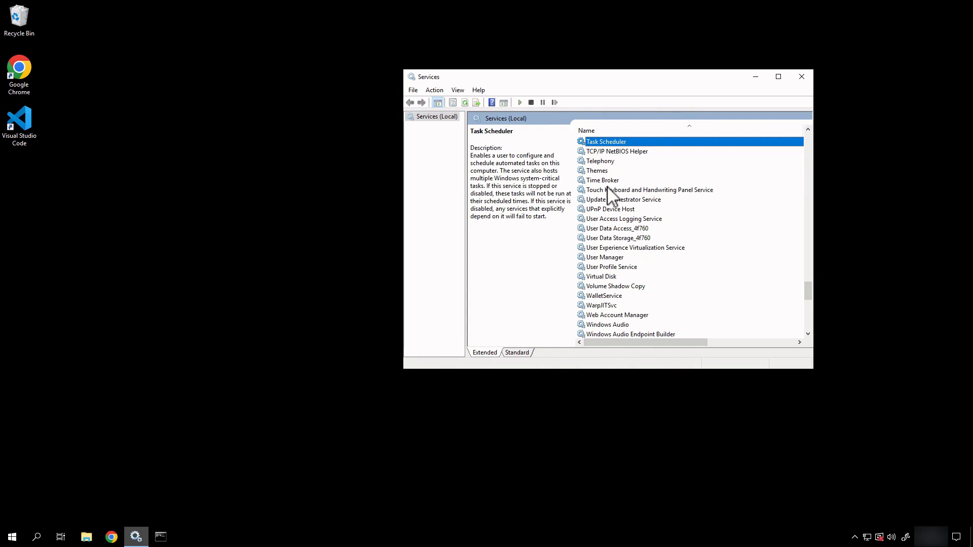
{"action": "key", "text": "o"}
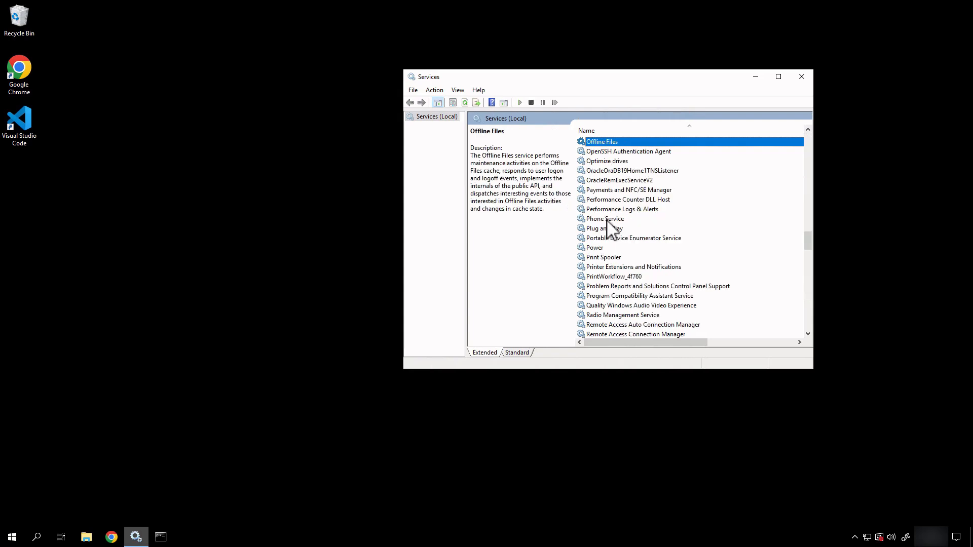
{"action": "left_click", "coordinate": [627, 172]}
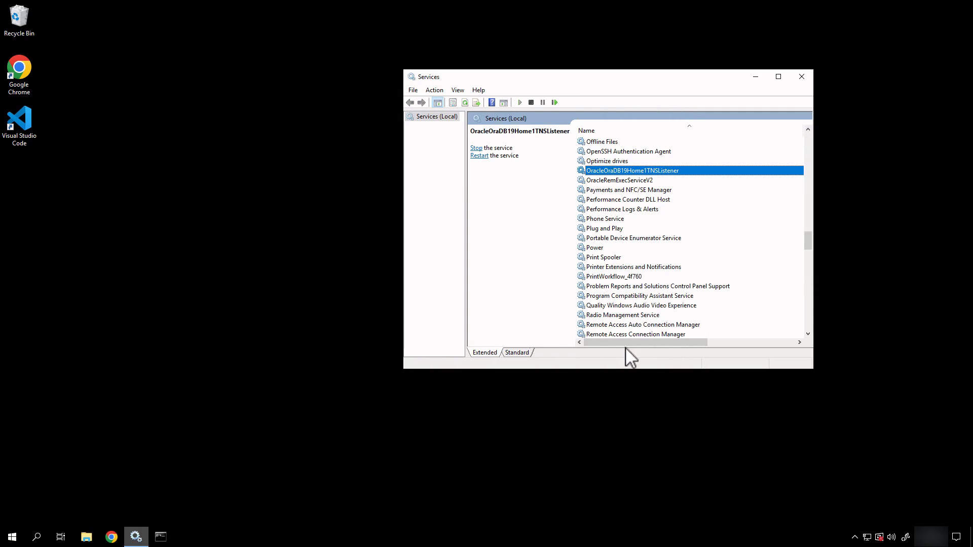
{"action": "left_click_drag", "start_coordinate": [626, 343], "coordinate": [597, 339]}
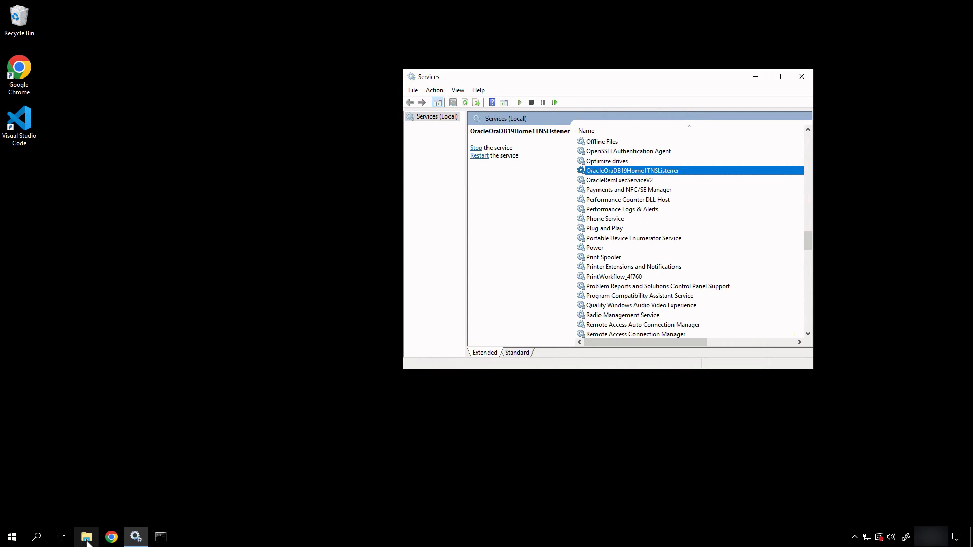
Step: Browse File Explorer to the C:\apps\Oracle\Software\network\admin folder
{"action": "left_click", "coordinate": [86, 537]}
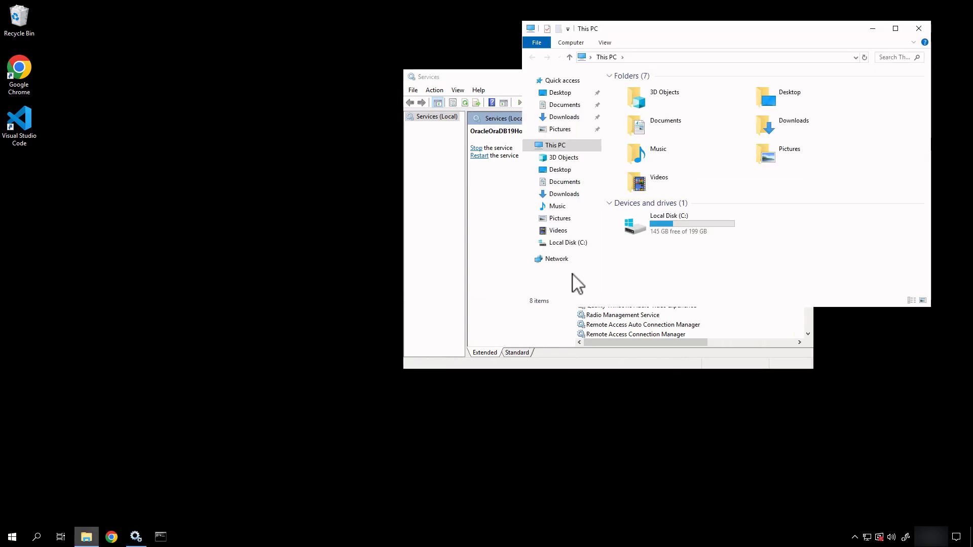
{"action": "double_click", "coordinate": [657, 229]}
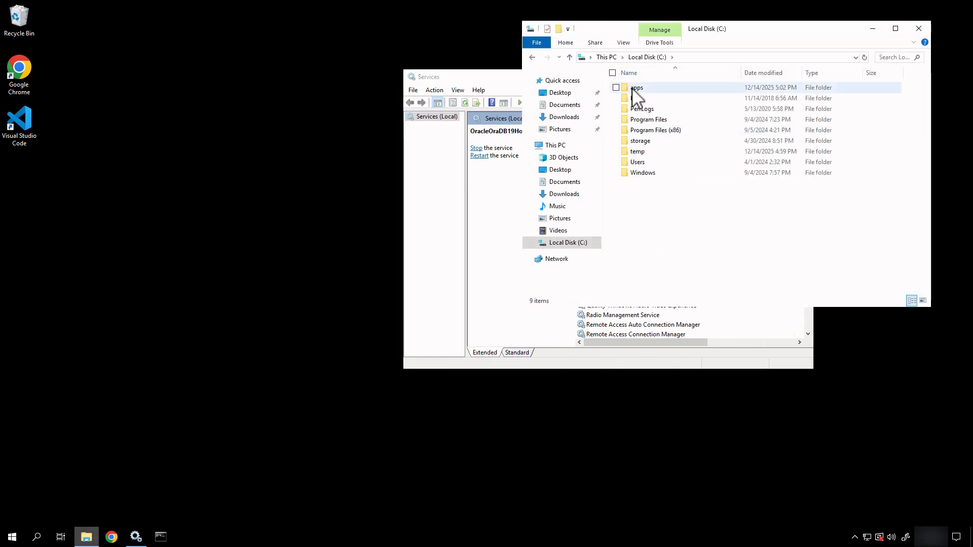
{"action": "double_click", "coordinate": [634, 89]}
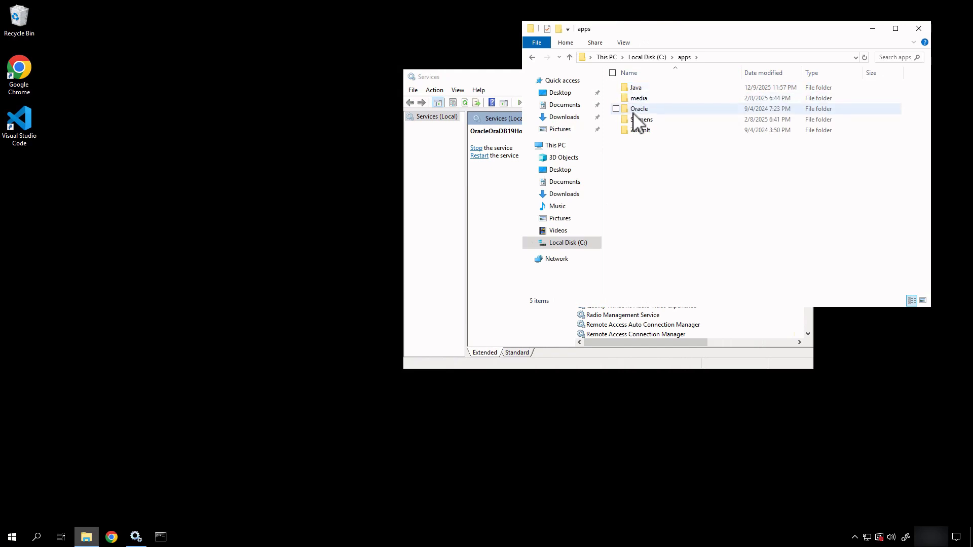
{"action": "double_click", "coordinate": [636, 109]}
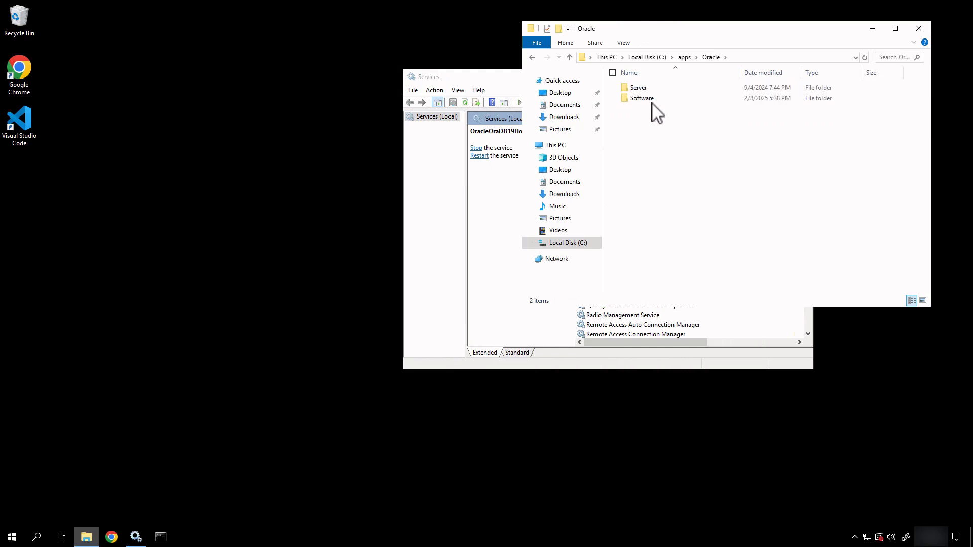
{"action": "double_click", "coordinate": [654, 99]}
{"action": "left_click", "coordinate": [648, 140]}
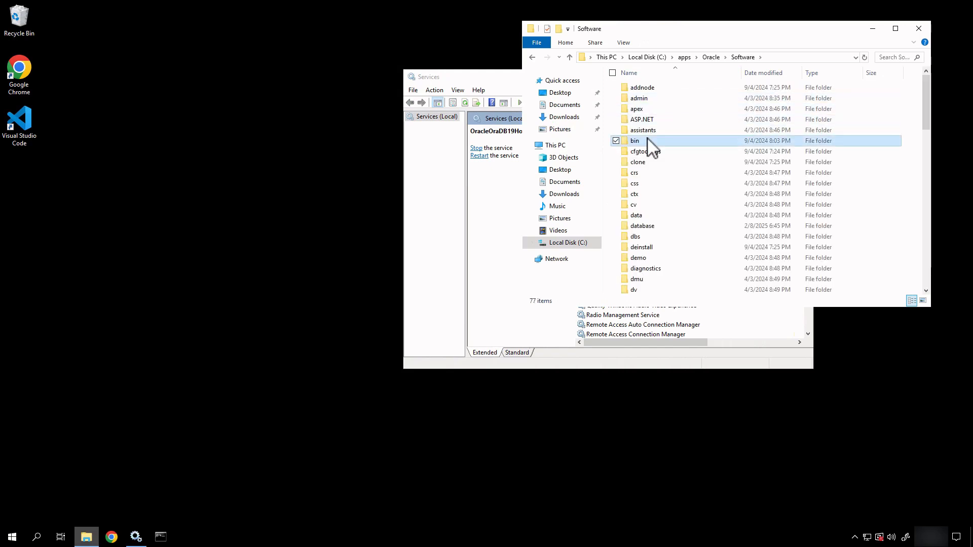
{"action": "key", "text": "n"}
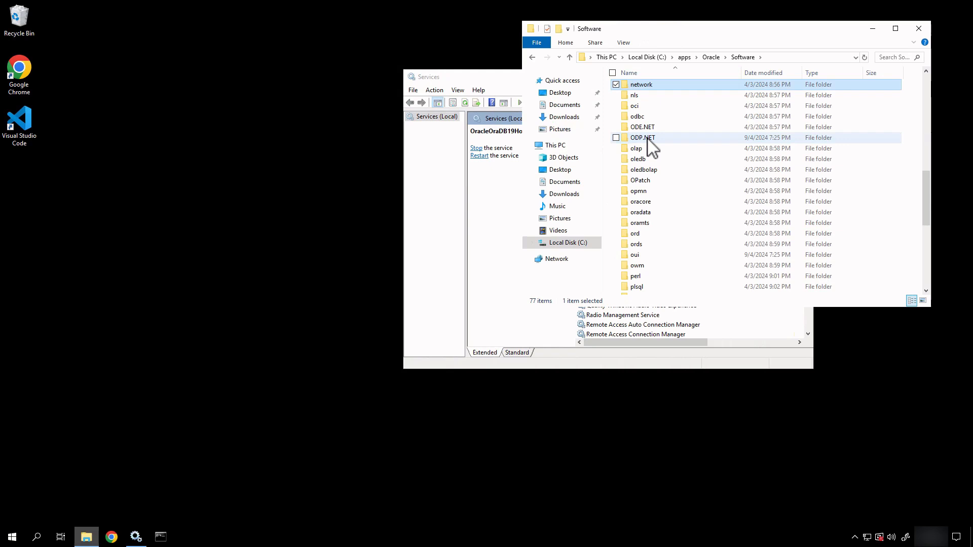
{"action": "double_click", "coordinate": [648, 85]}
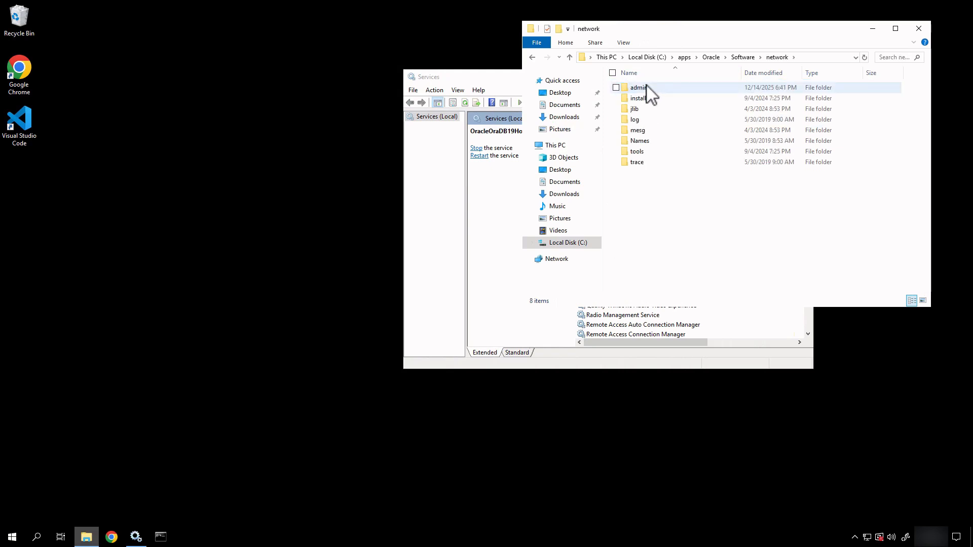
{"action": "double_click", "coordinate": [646, 86]}
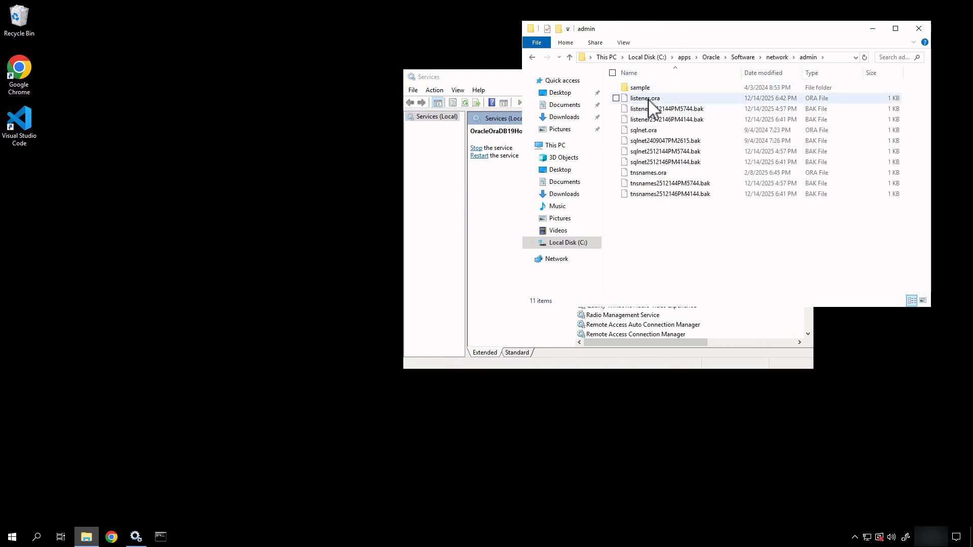
Step: Open listener.ora in Visual Studio Code
{"action": "left_click", "coordinate": [653, 99]}
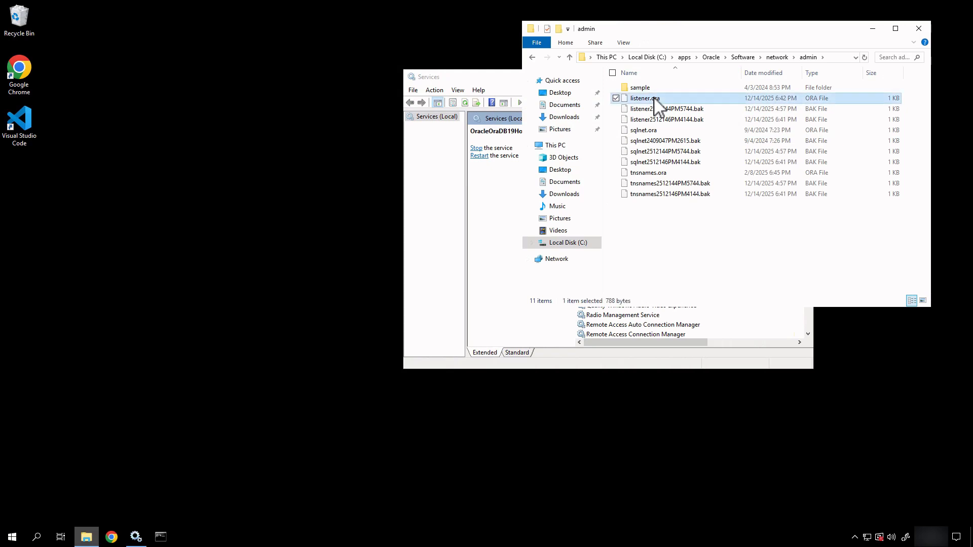
{"action": "right_click", "coordinate": [654, 99]}
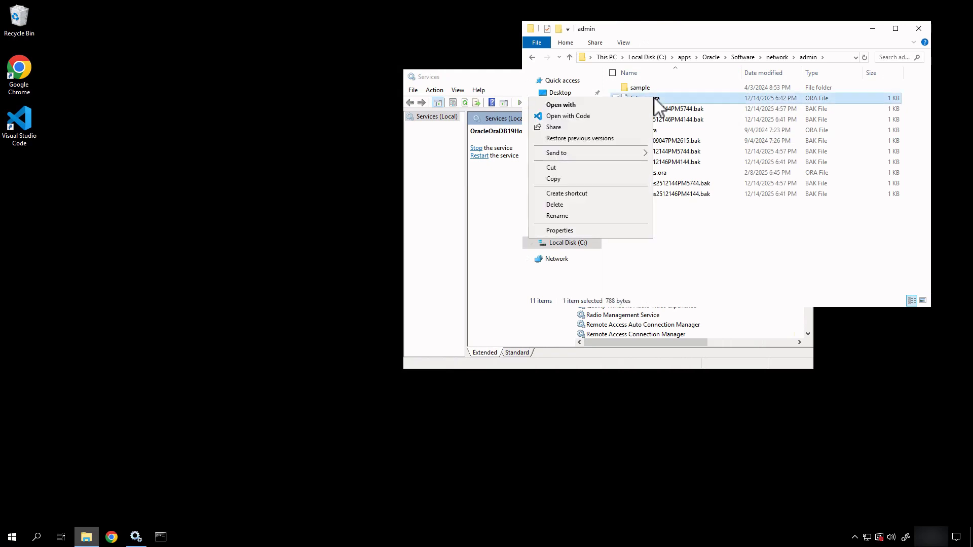
{"action": "left_click", "coordinate": [590, 117]}
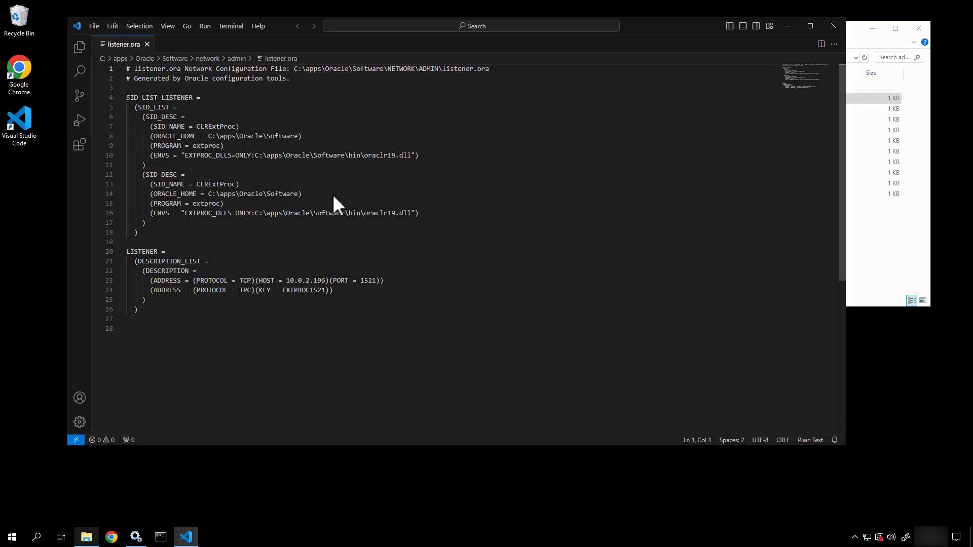
Step: Highlight the listener host 10.0.2.196 in listener.ora, then minimize VS Code, File Explorer and Services
{"action": "left_click_drag", "start_coordinate": [326, 280], "coordinate": [286, 281]}
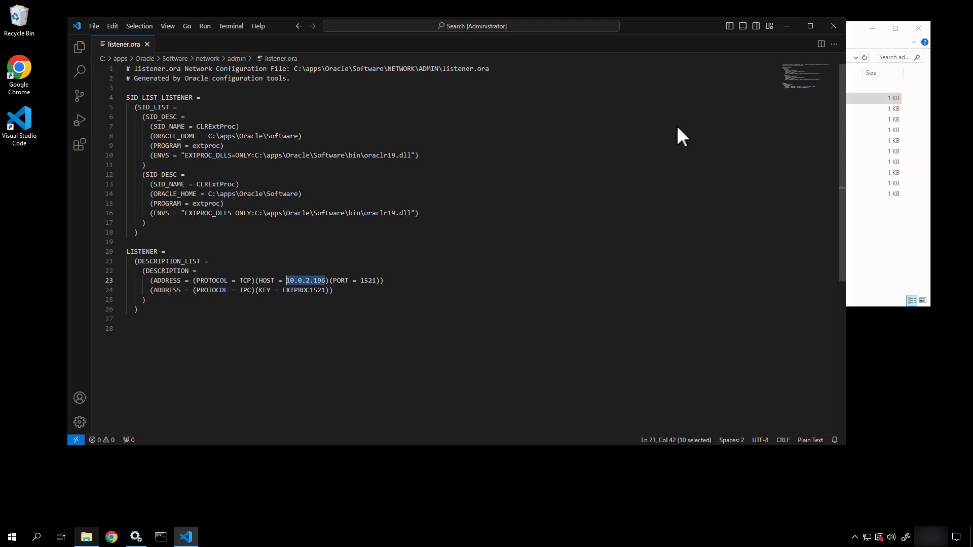
{"action": "left_click", "coordinate": [786, 28]}
{"action": "left_click", "coordinate": [871, 29]}
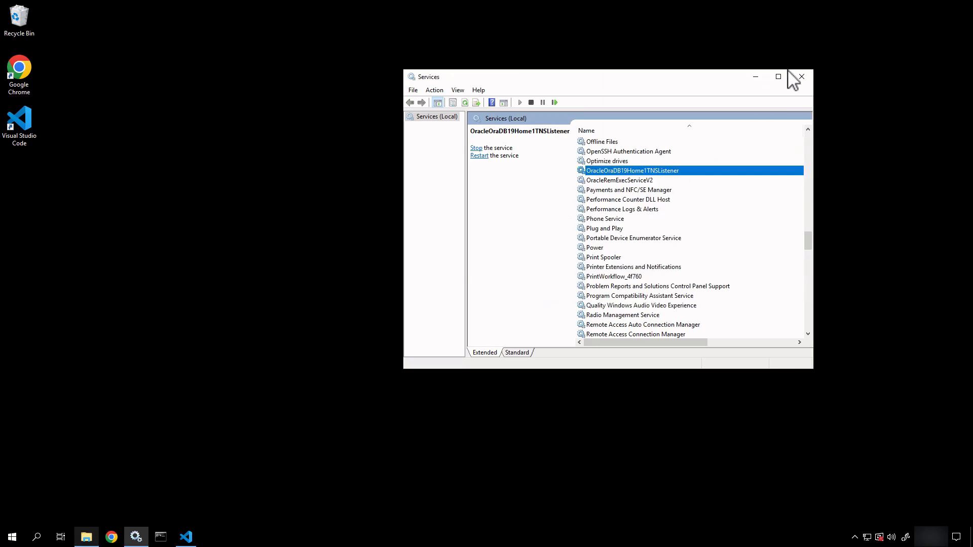
{"action": "left_click", "coordinate": [755, 76]}
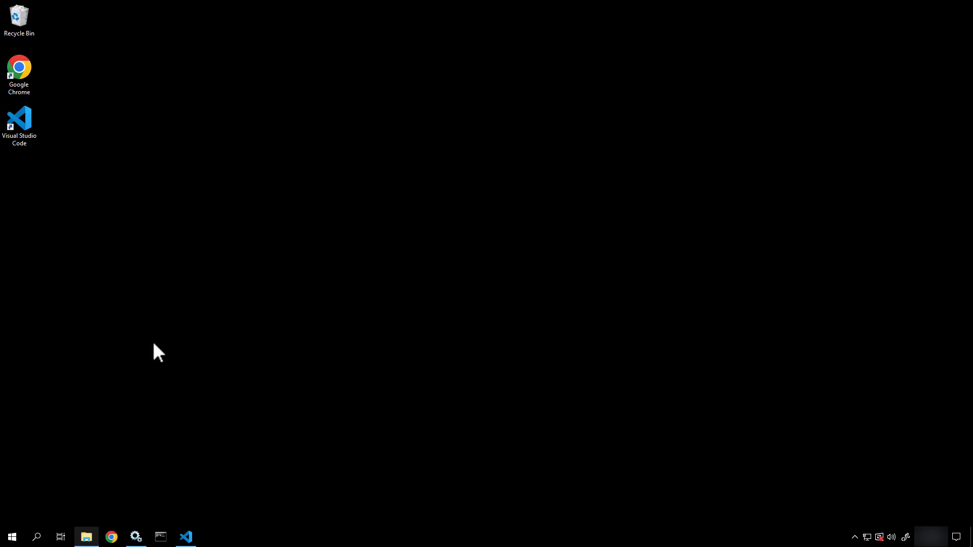
Step: Launch Database Configuration Assistant from the Oracle - OraDB19Home1 Start menu folder
{"action": "left_click", "coordinate": [12, 536]}
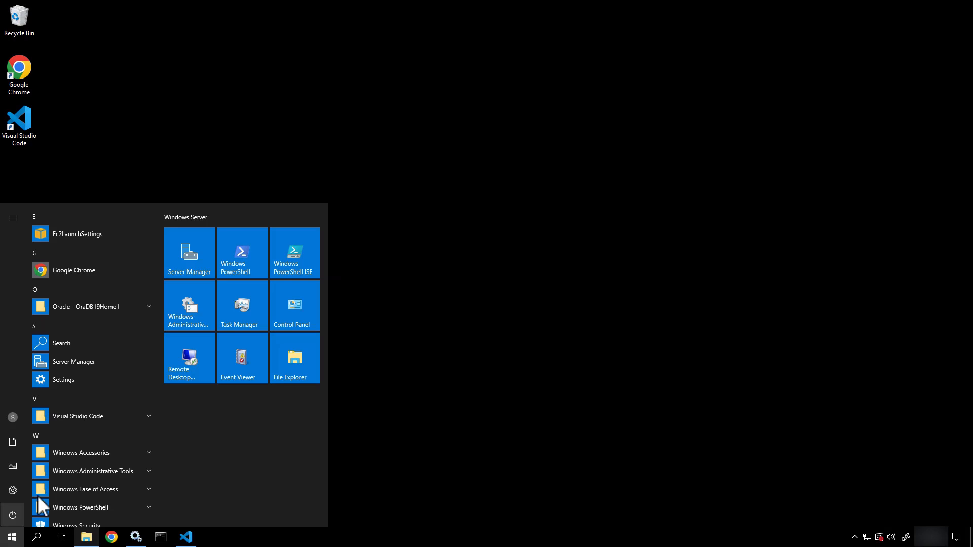
{"action": "left_click", "coordinate": [96, 308]}
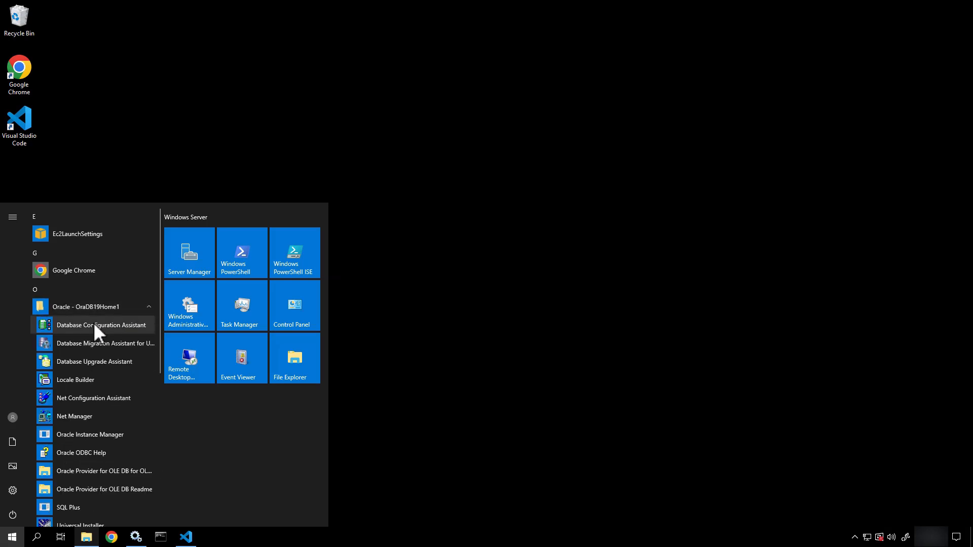
{"action": "left_click", "coordinate": [93, 327]}
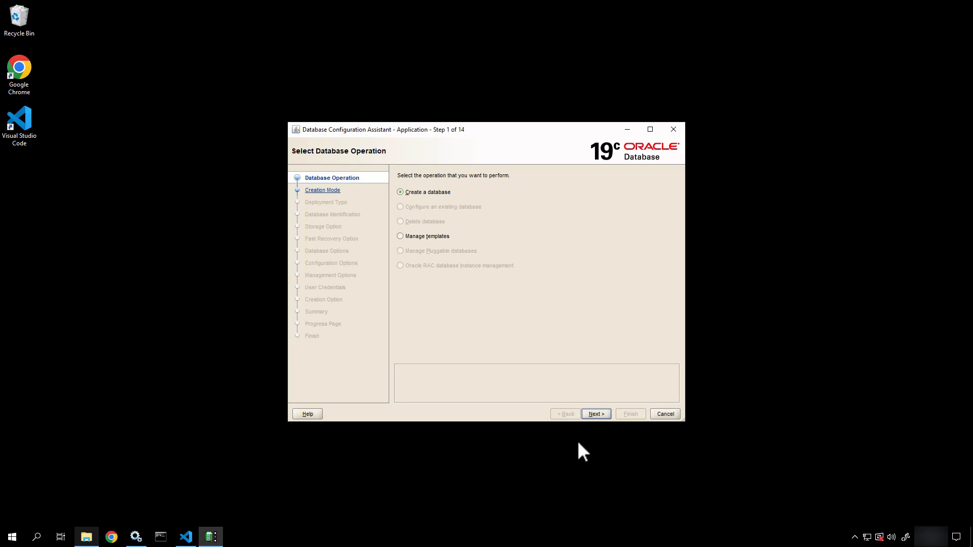
Step: Choose to create a database using advanced configuration
{"action": "left_click", "coordinate": [602, 411]}
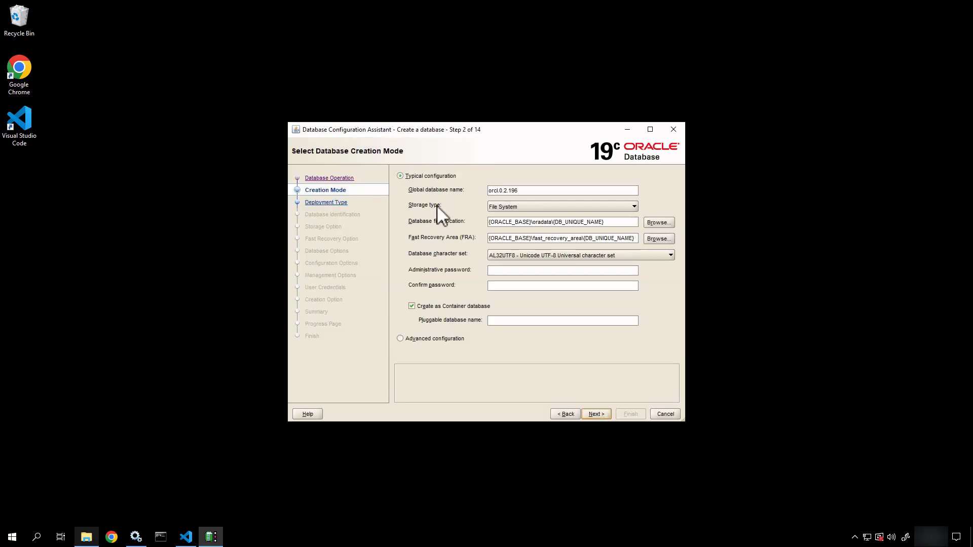
{"action": "left_click", "coordinate": [414, 337]}
{"action": "left_click", "coordinate": [598, 413]}
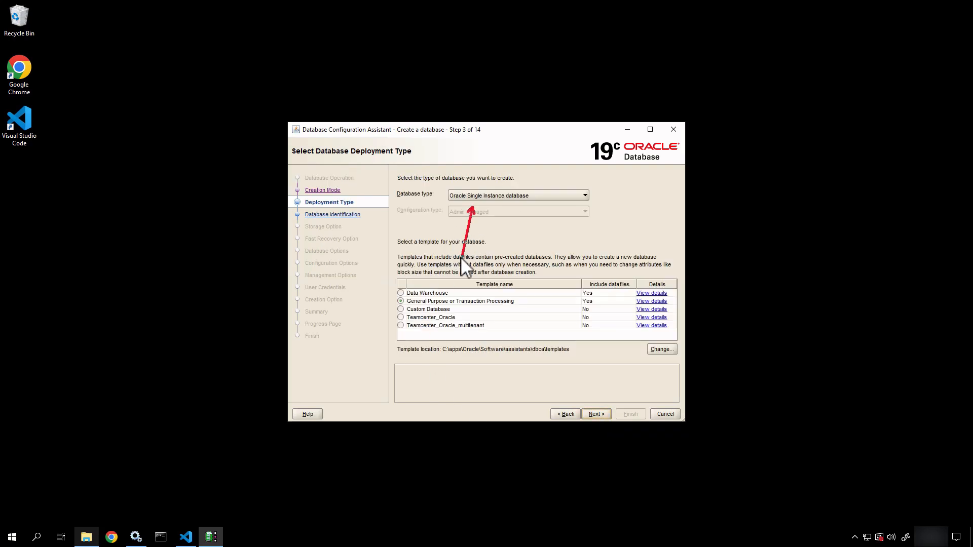
Step: Select the Teamcenter_Oracle template for the single-instance database and continue
{"action": "mouse_move", "coordinate": [378, 289]}
{"action": "left_mouse_down"}
{"action": "mouse_move", "coordinate": [484, 335]}
{"action": "mouse_move", "coordinate": [570, 352]}
{"action": "mouse_move", "coordinate": [570, 341]}
{"action": "left_mouse_up"}
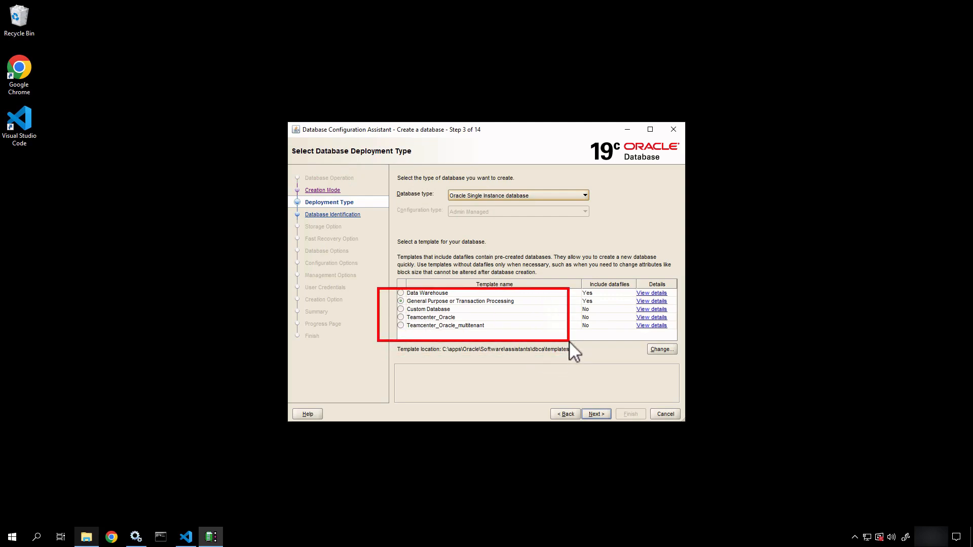
{"action": "key", "text": "Escape"}
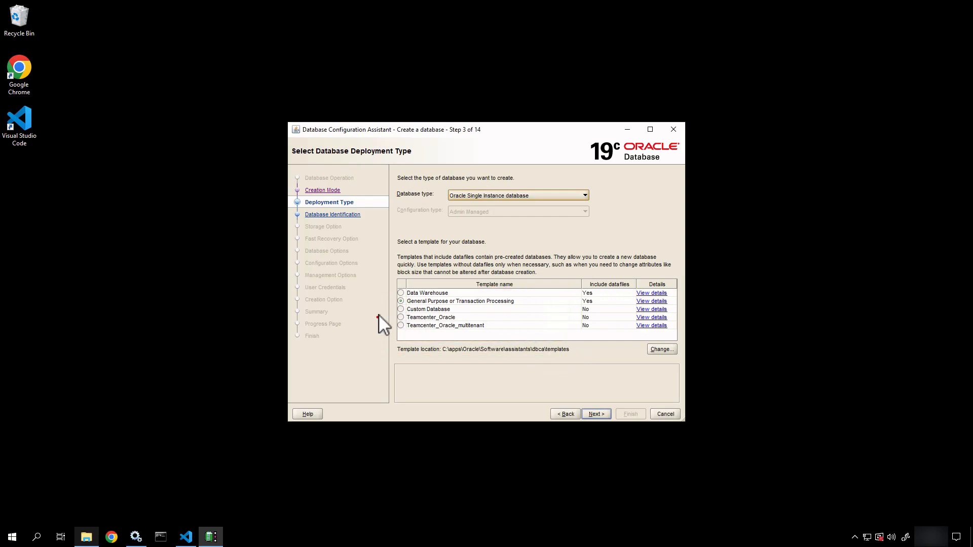
{"action": "left_click_drag", "start_coordinate": [379, 312], "coordinate": [524, 335]}
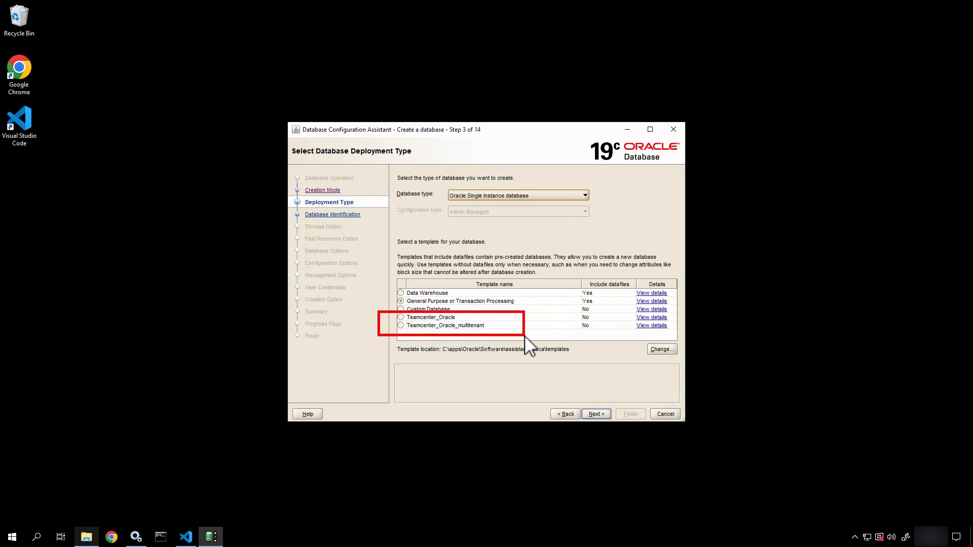
{"action": "key", "text": "Escape"}
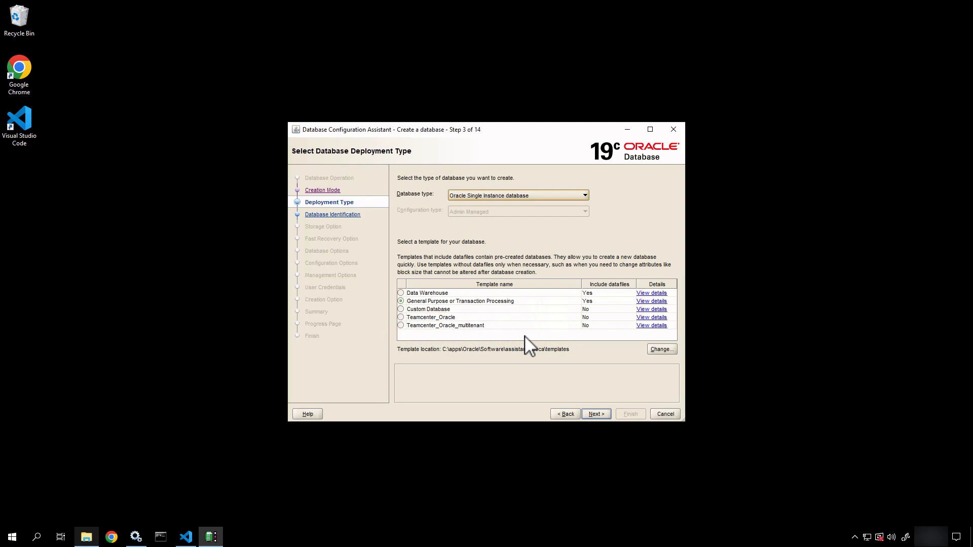
{"action": "left_click", "coordinate": [401, 318]}
{"action": "left_click", "coordinate": [593, 412]}
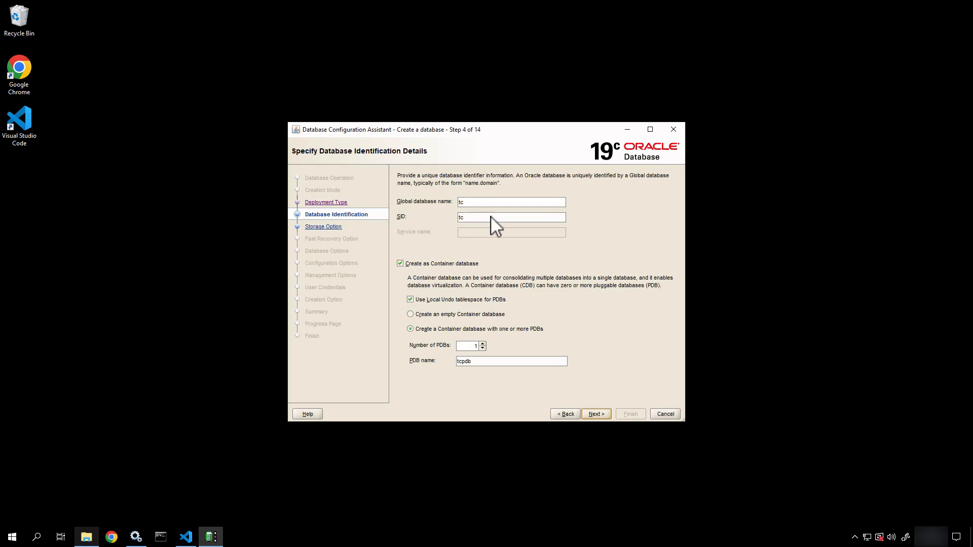
Step: Keep the global database name tc and uncheck Create as Container database
{"action": "left_click", "coordinate": [491, 203]}
{"action": "key", "text": "BackSpace"}
{"action": "key", "text": "BackSpace"}
{"action": "type", "text": "TCTR"}
{"action": "key", "text": "BackSpace"}
{"action": "type", "text": "TRAIN01"}
{"action": "key", "text": "BackSpace"}
{"action": "key", "text": "BackSpace"}
{"action": "key", "text": "BackSpace"}
{"action": "key", "text": "BackSpace"}
{"action": "key", "text": "BackSpace"}
{"action": "key", "text": "BackSpace"}
{"action": "key", "text": "BackSpace"}
{"action": "key", "text": "BackSpace"}
{"action": "type", "text": "tc"}
{"action": "left_click", "coordinate": [430, 265]}
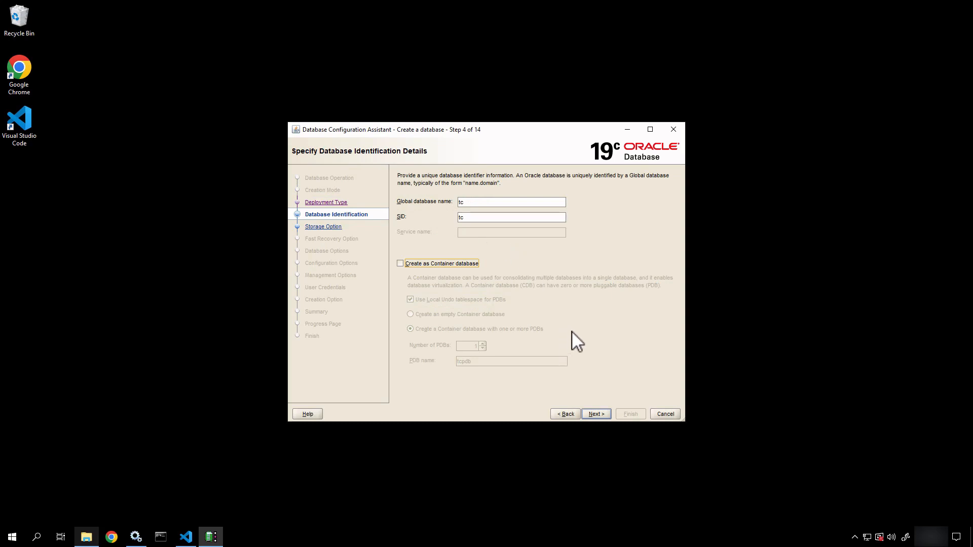
{"action": "left_click", "coordinate": [597, 416]}
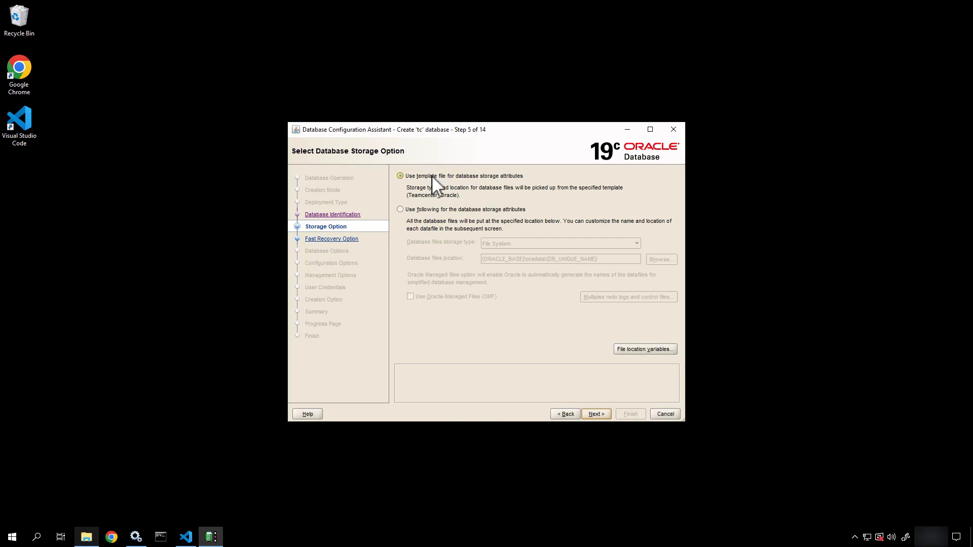
Step: Keep template-based storage attributes and the default fast recovery area settings
{"action": "left_click_drag", "start_coordinate": [431, 175], "coordinate": [400, 228]}
{"action": "left_click_drag", "start_coordinate": [463, 196], "coordinate": [508, 192]}
{"action": "left_click", "coordinate": [599, 414]}
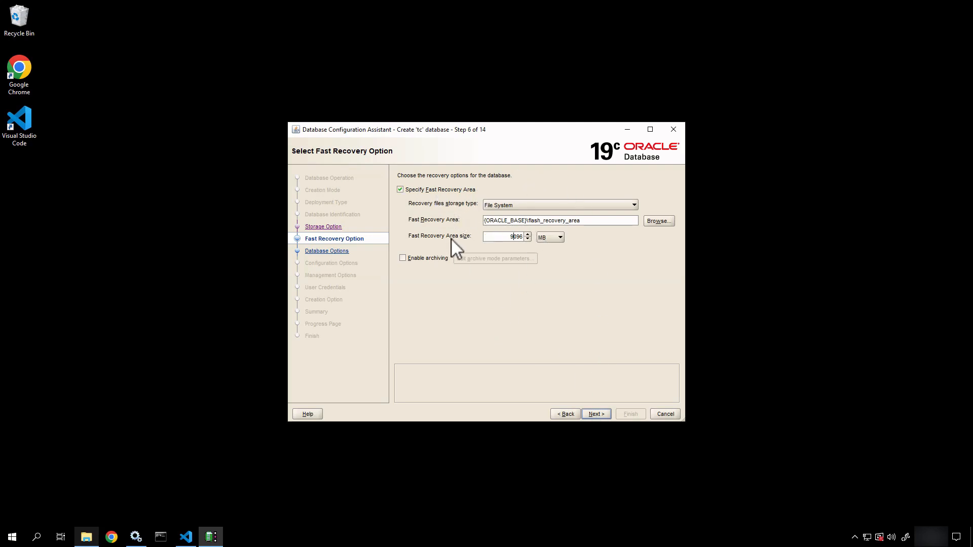
{"action": "left_click", "coordinate": [595, 414]}
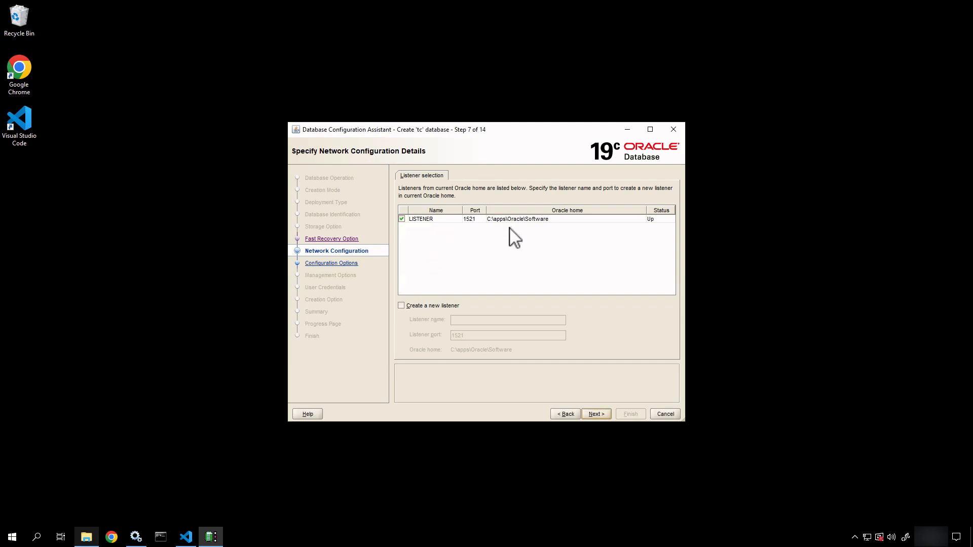
Step: Keep the existing LISTENER and leave all database components like Oracle JVM unchecked
{"action": "left_click", "coordinate": [595, 413]}
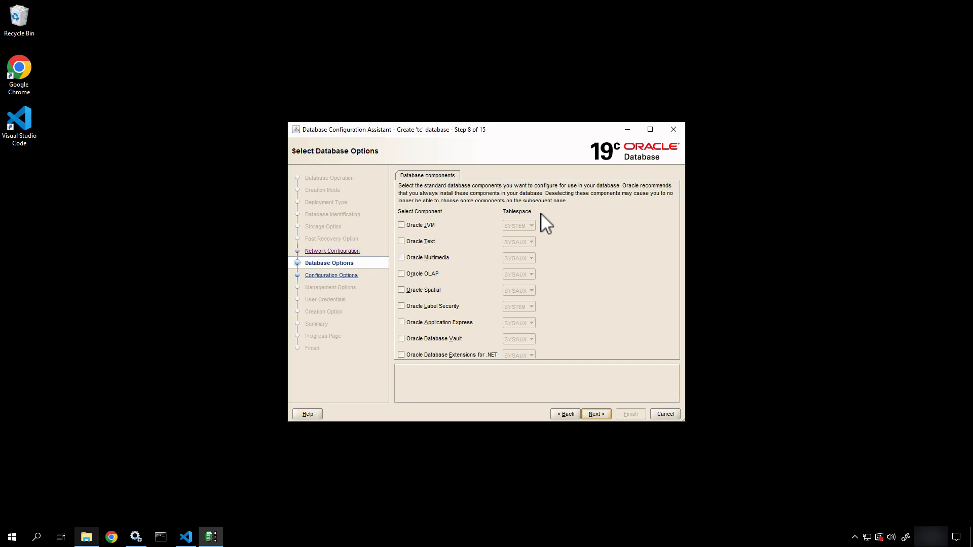
{"action": "left_click_drag", "start_coordinate": [541, 212], "coordinate": [609, 206]}
{"action": "key", "text": "Escape"}
Step: Review the Sizing, Character sets, Connection mode and Sample schemas tabs
{"action": "left_click", "coordinate": [595, 414]}
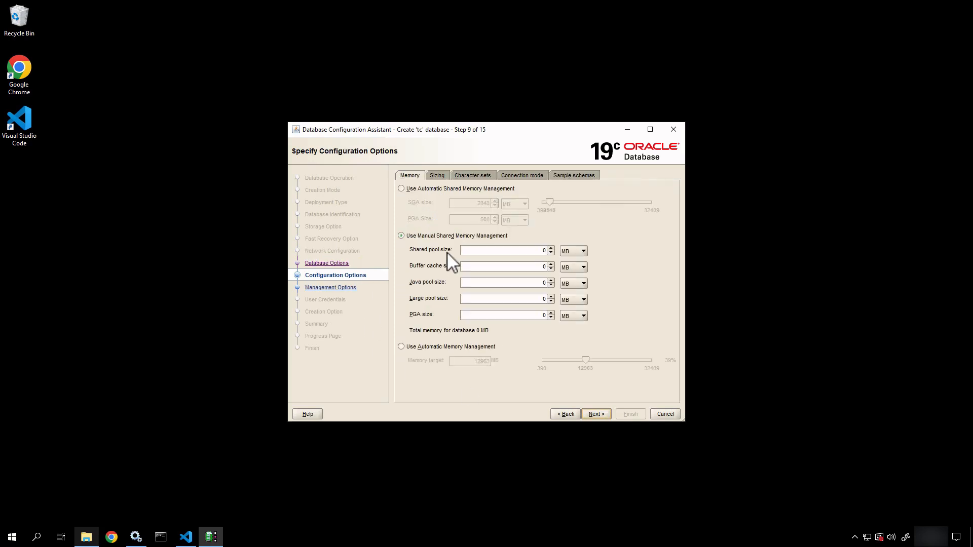
{"action": "left_click", "coordinate": [437, 177]}
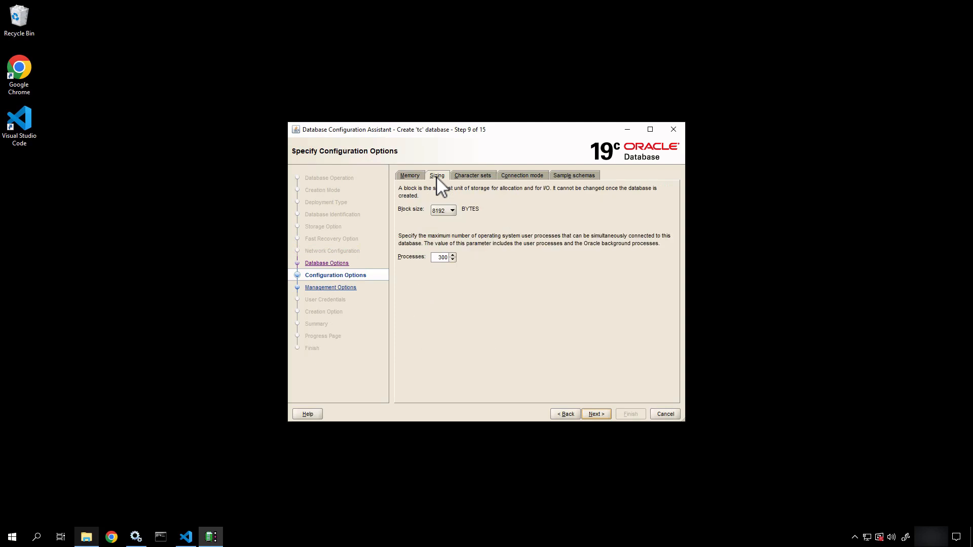
{"action": "left_click", "coordinate": [465, 176]}
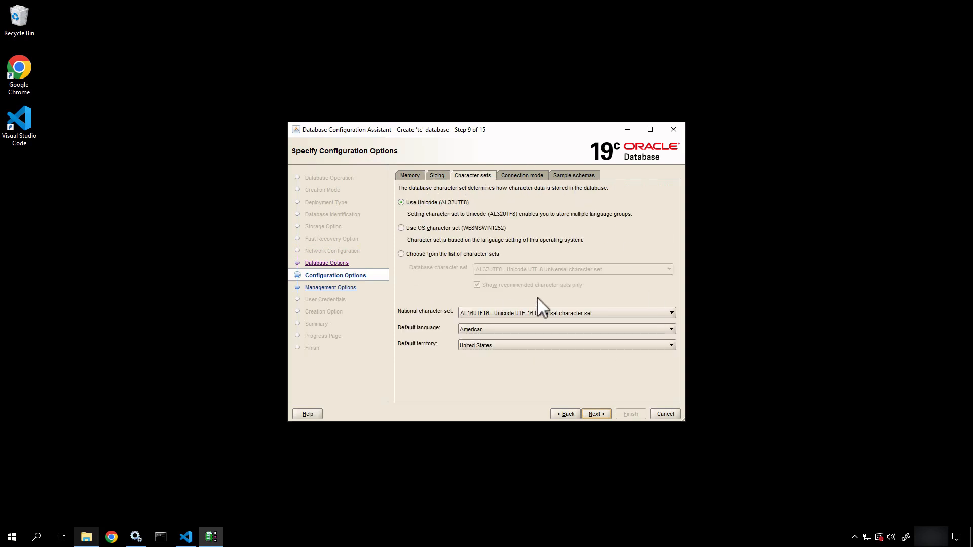
{"action": "left_click_drag", "start_coordinate": [537, 297], "coordinate": [560, 236]}
{"action": "left_click", "coordinate": [522, 176]}
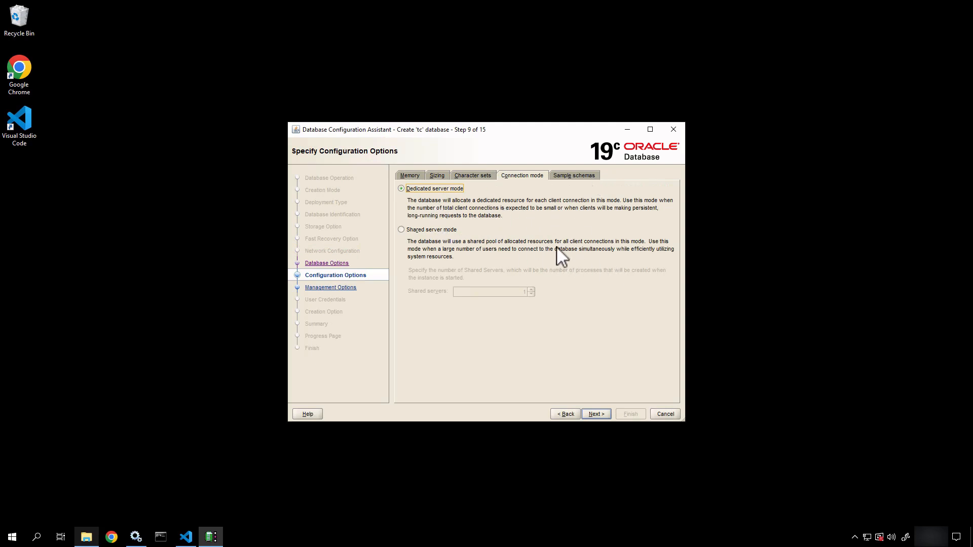
{"action": "left_click", "coordinate": [578, 177]}
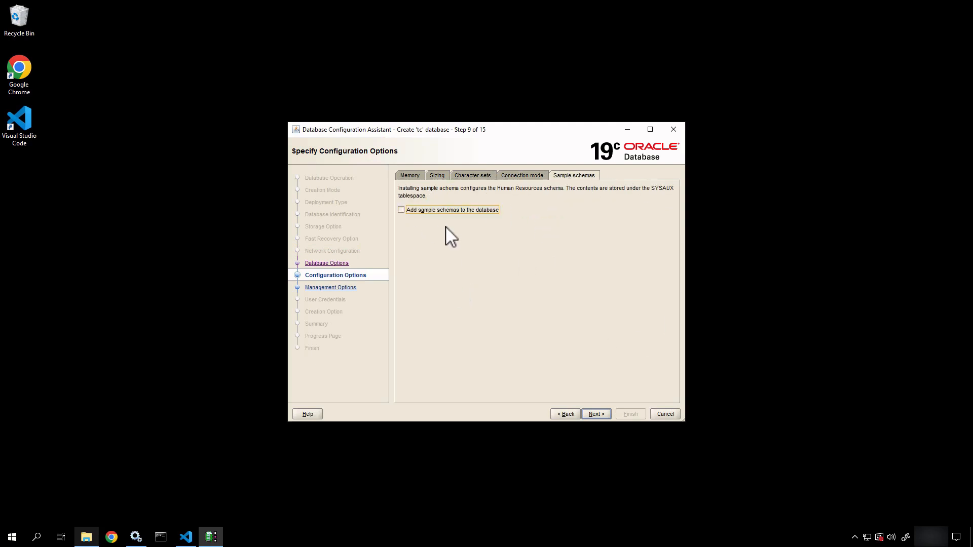
{"action": "left_click", "coordinate": [416, 175]}
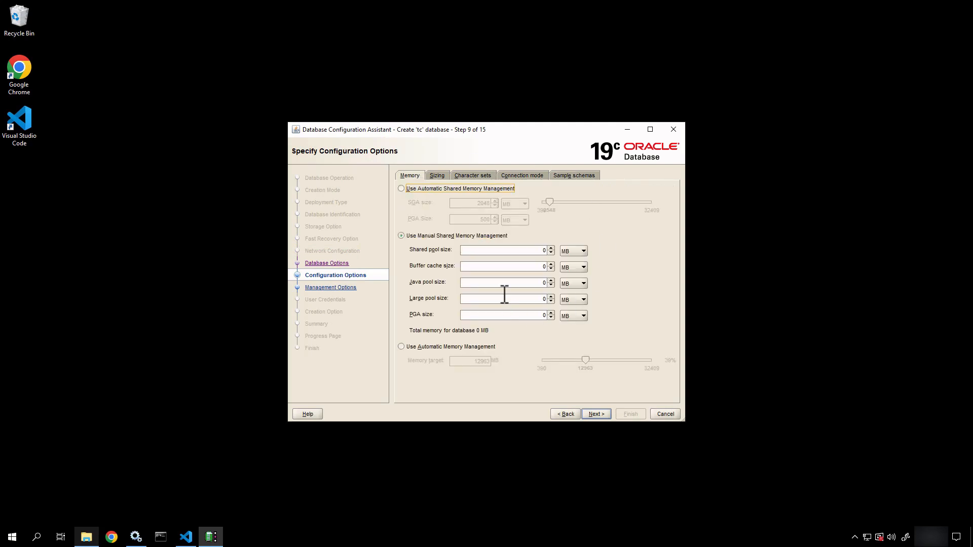
Step: Switch to automatic shared memory management with 2048 MB SGA and 500 MB PGA
{"action": "left_click", "coordinate": [401, 189]}
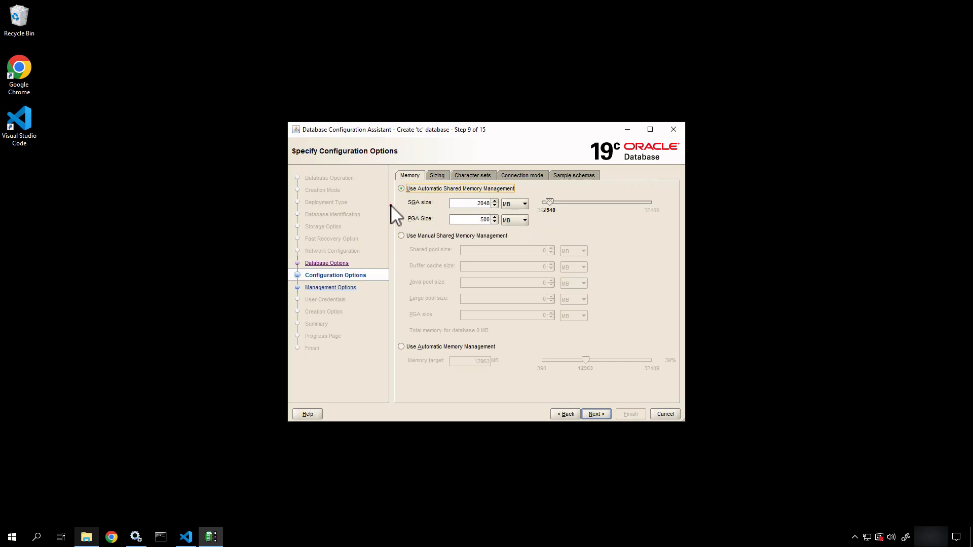
{"action": "left_click_drag", "start_coordinate": [391, 205], "coordinate": [294, 186]}
{"action": "key", "text": "Escape"}
{"action": "left_click", "coordinate": [598, 415]}
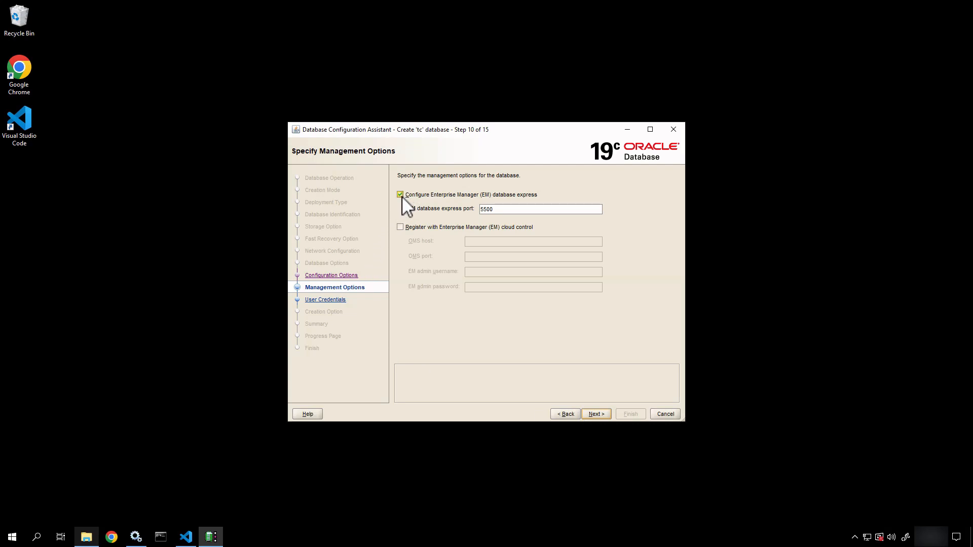
Step: Disable EM Database Express and opt for the same password on all admin accounts
{"action": "left_click", "coordinate": [401, 196]}
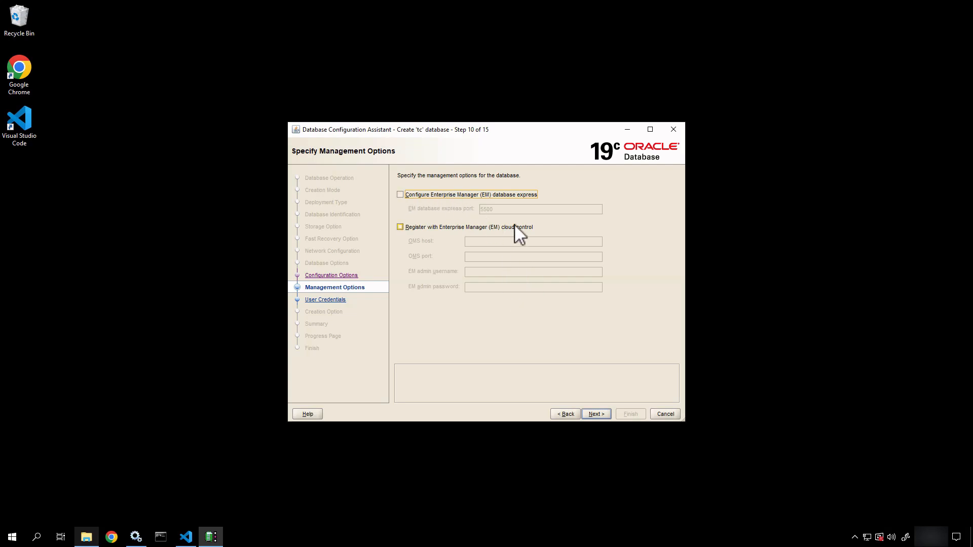
{"action": "left_click", "coordinate": [596, 414]}
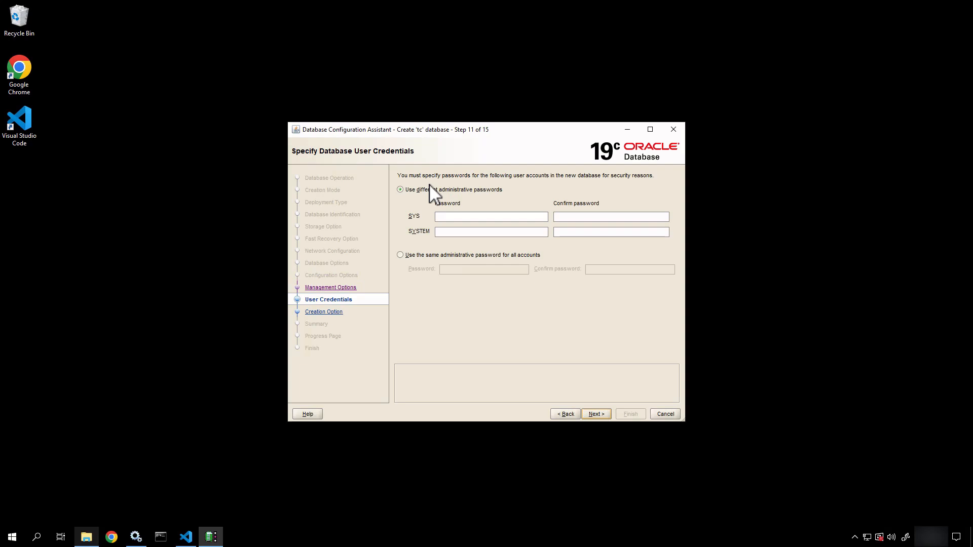
{"action": "left_click", "coordinate": [415, 255]}
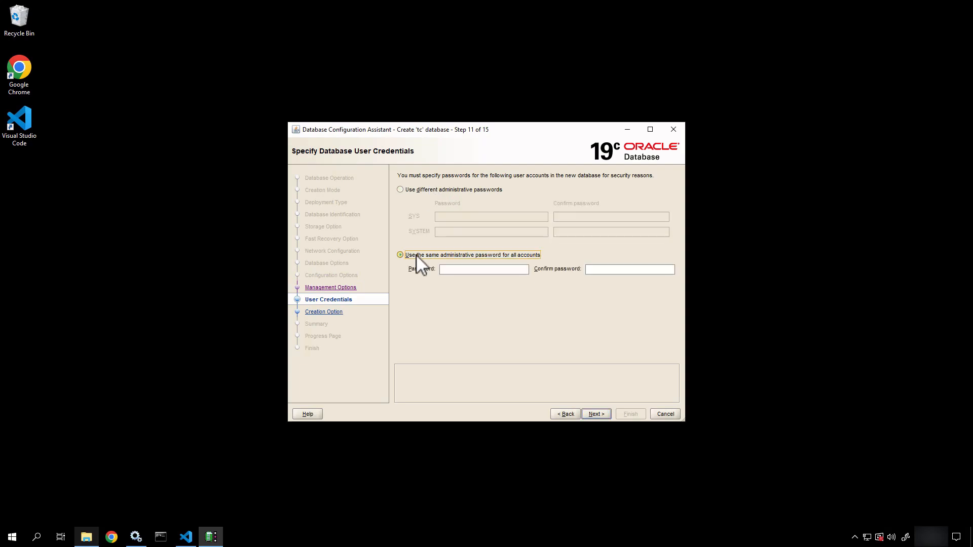
Step: Enter and confirm the shared administrative password, accepting the non-standard password warning
{"action": "left_click", "coordinate": [472, 270]}
{"action": "type", "text": "••"}
{"action": "key", "text": "BackSpace"}
{"action": "key", "text": "BackSpace"}
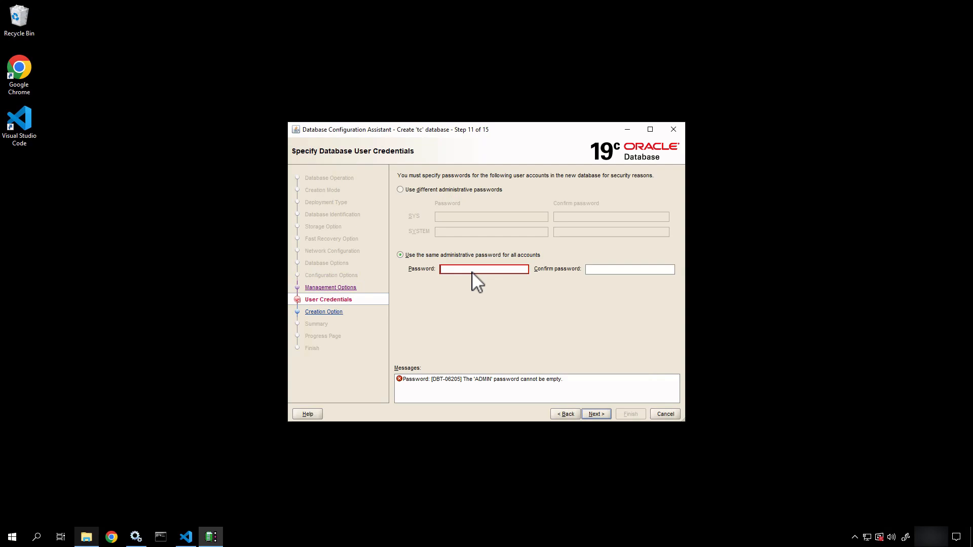
{"action": "type", "text": "•"}
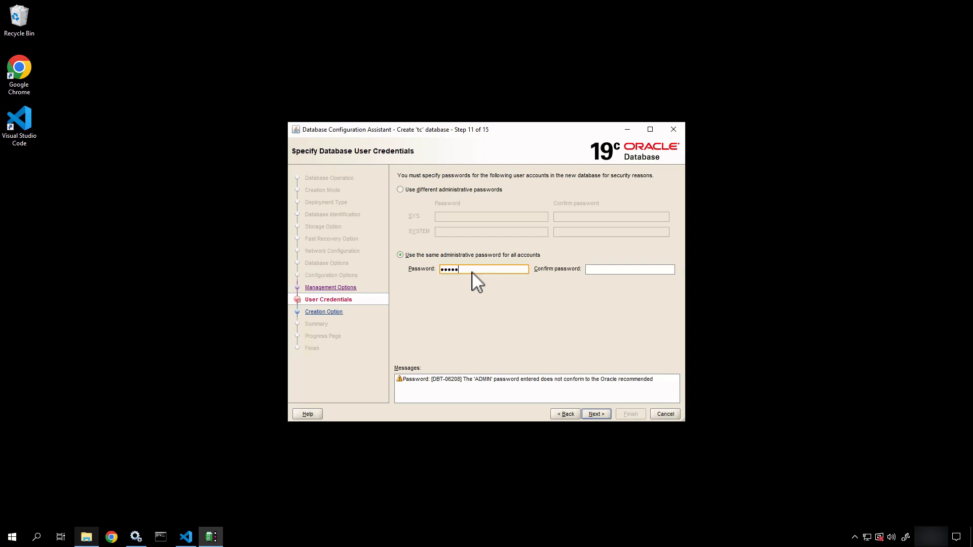
{"action": "key", "text": "Tab"}
{"action": "type", "text": "•••••••"}
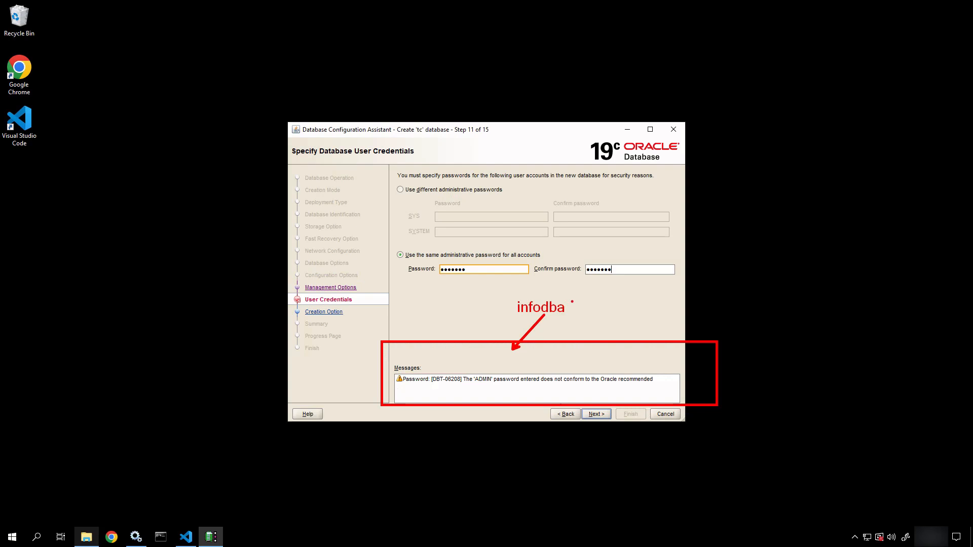
{"action": "key", "text": "ctrl+a"}
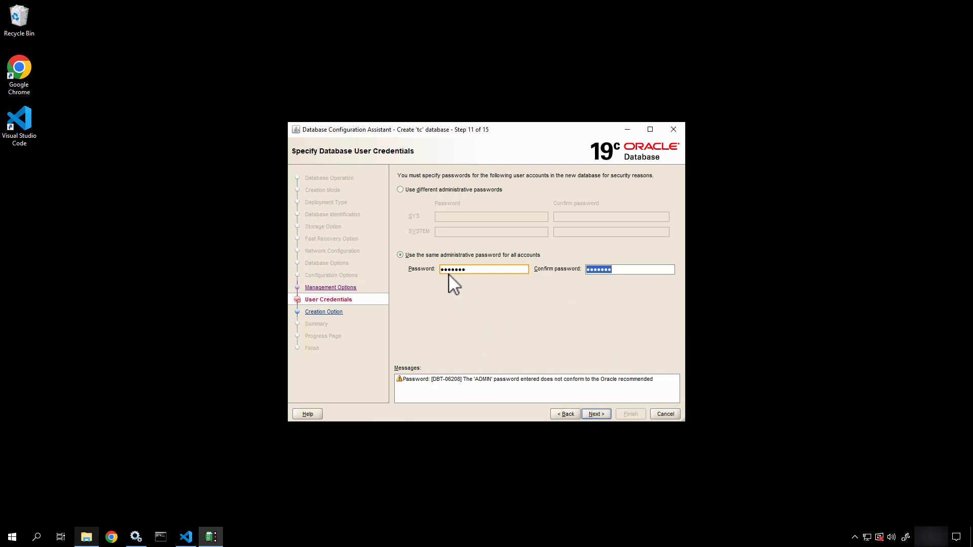
{"action": "left_click", "coordinate": [595, 413]}
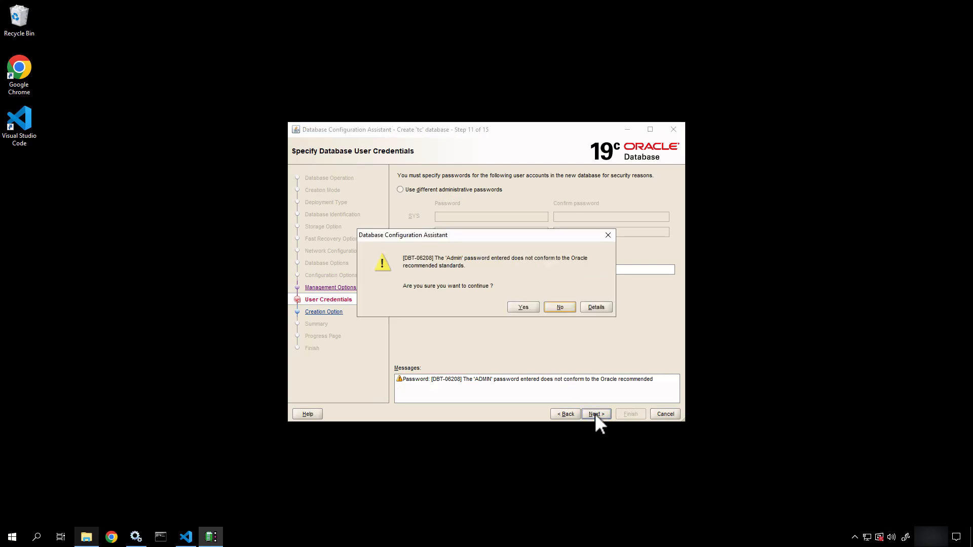
{"action": "left_click", "coordinate": [527, 308]}
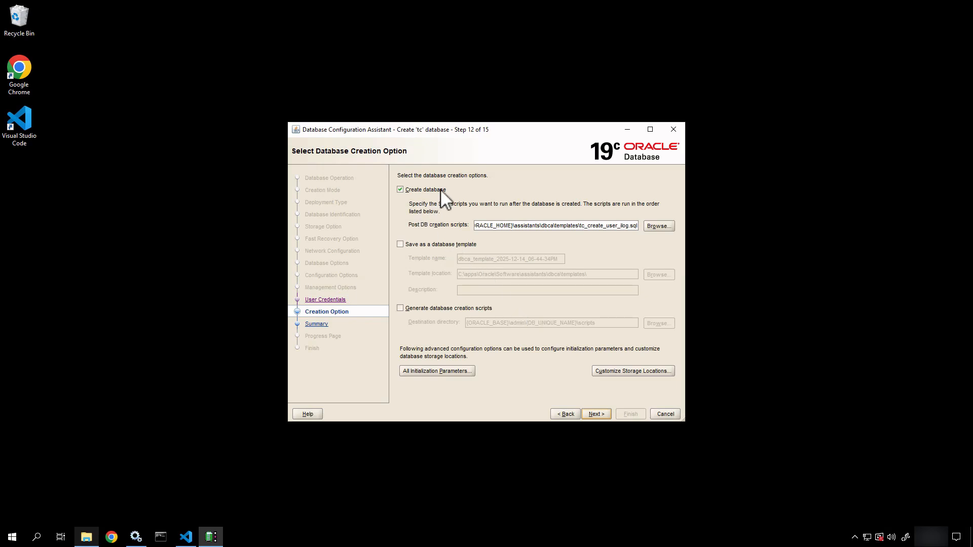
Step: Check the post-creation script path, review the summary, and start creating the tc database
{"action": "triple_click", "coordinate": [542, 220]}
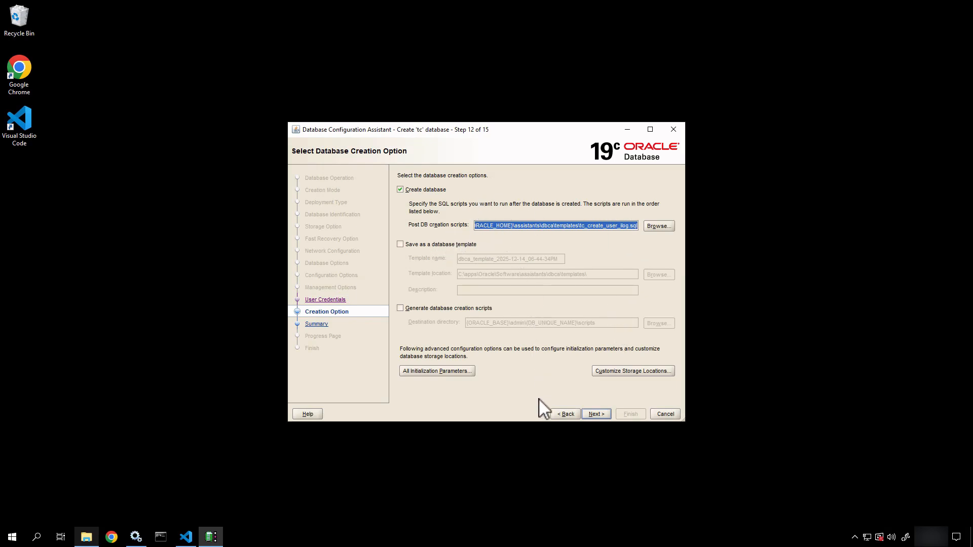
{"action": "left_click", "coordinate": [595, 414]}
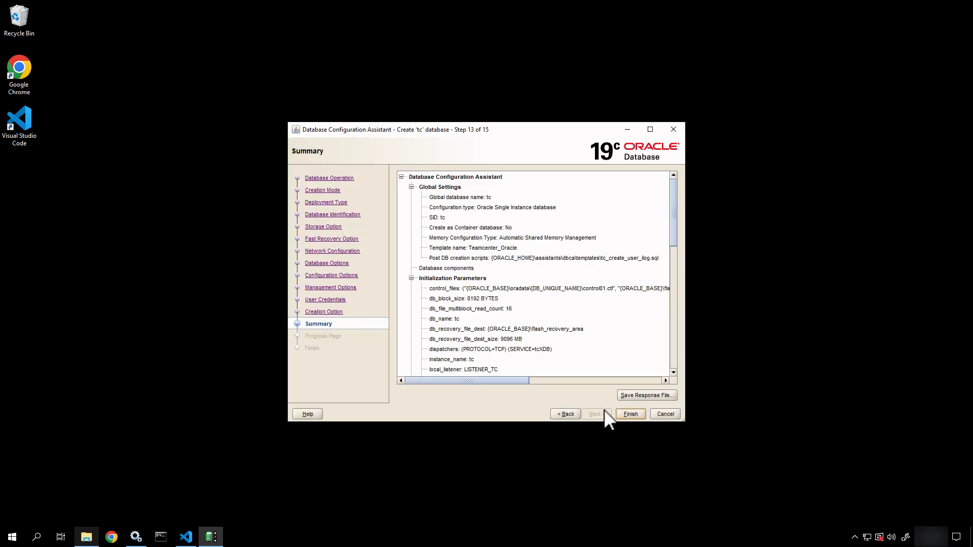
{"action": "left_click", "coordinate": [631, 414]}
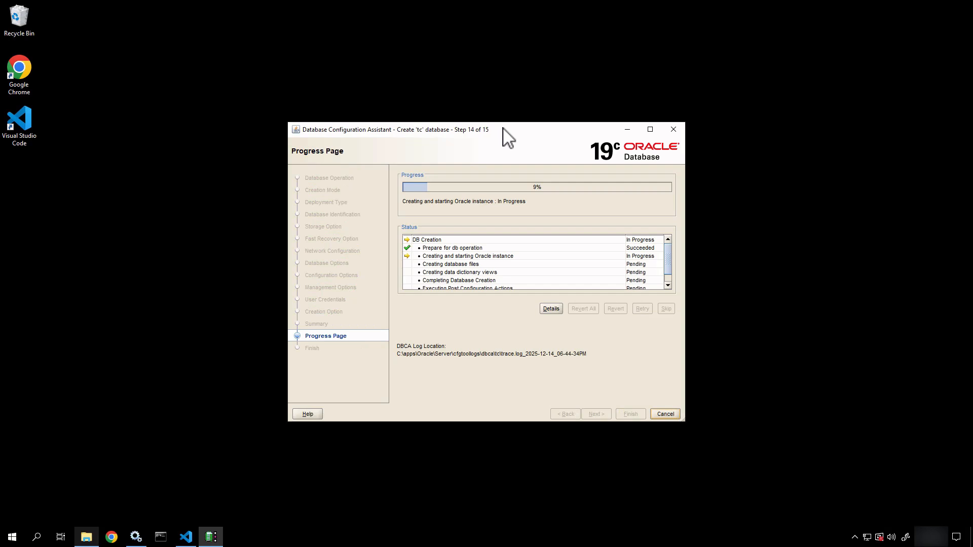
Step: Drag the DBCA progress window to the top-right corner while creation runs
{"action": "left_click_drag", "start_coordinate": [504, 132], "coordinate": [574, 60]}
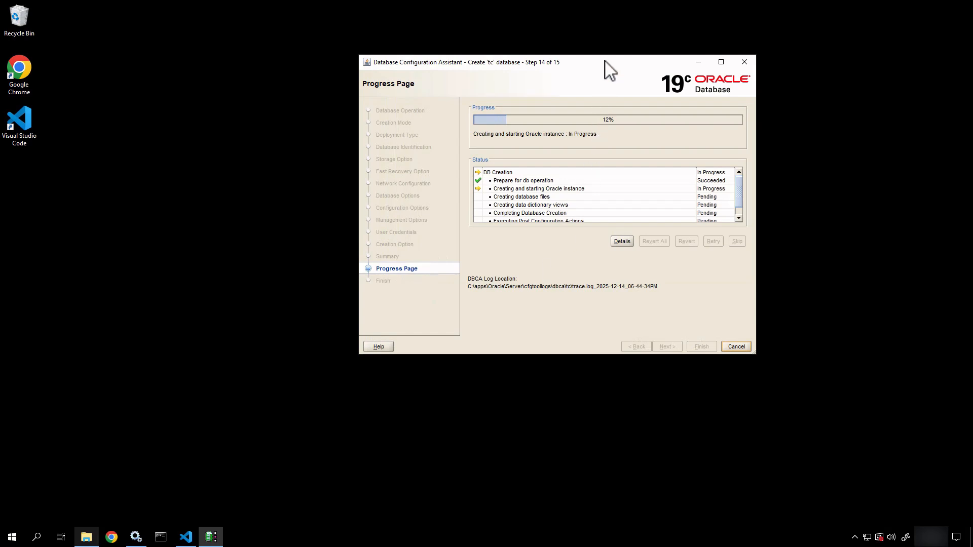
{"action": "left_click_drag", "start_coordinate": [603, 58], "coordinate": [767, 39]}
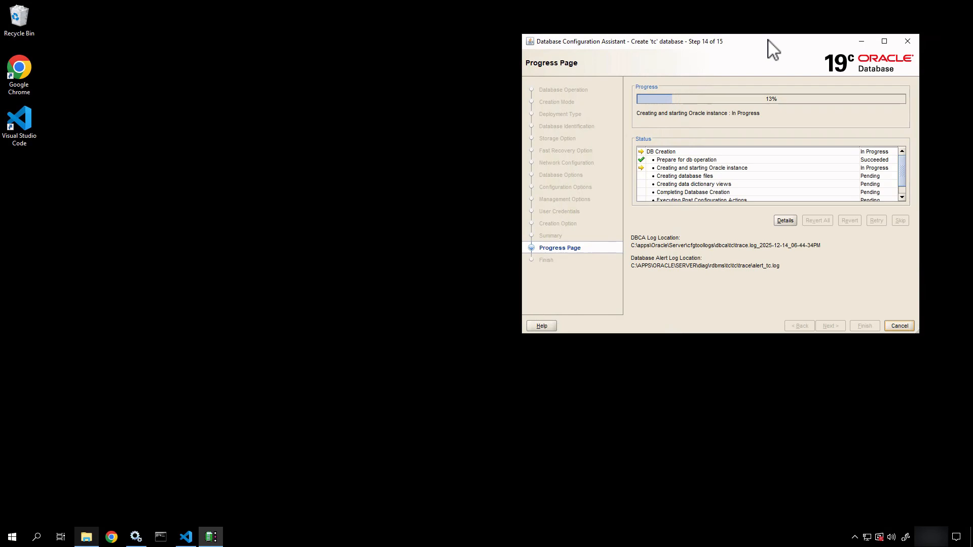
{"action": "left_click", "coordinate": [346, 344]}
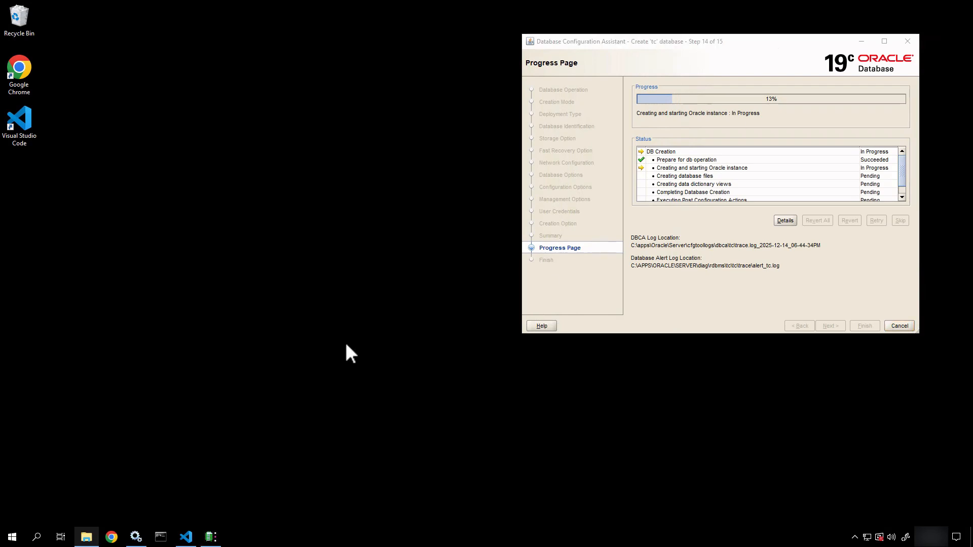
Step: Go from network\admin up to apps, then into media\Siemens\Software\tc2512_wntx64\tc\db_scripts
{"action": "left_click", "coordinate": [86, 536]}
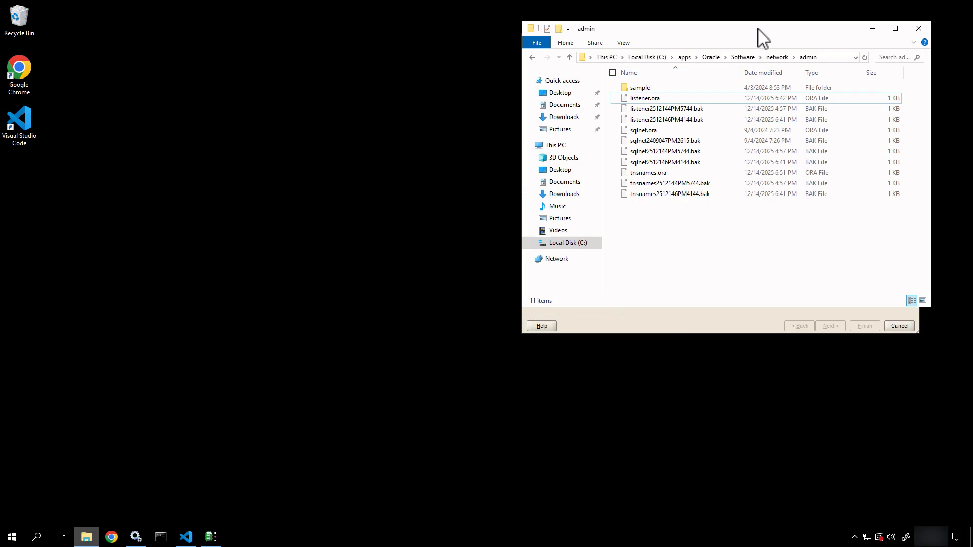
{"action": "left_click_drag", "start_coordinate": [757, 29], "coordinate": [368, 165]}
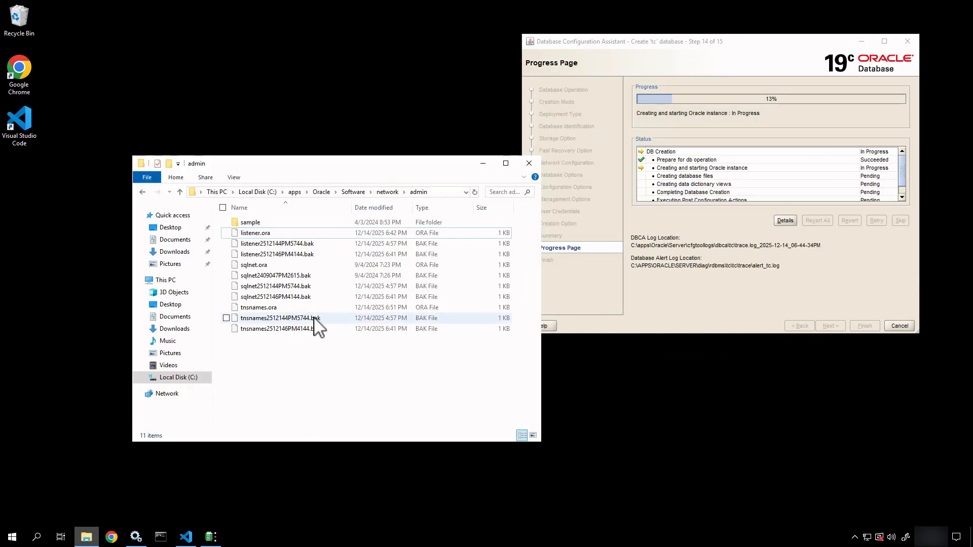
{"action": "left_click", "coordinate": [390, 192]}
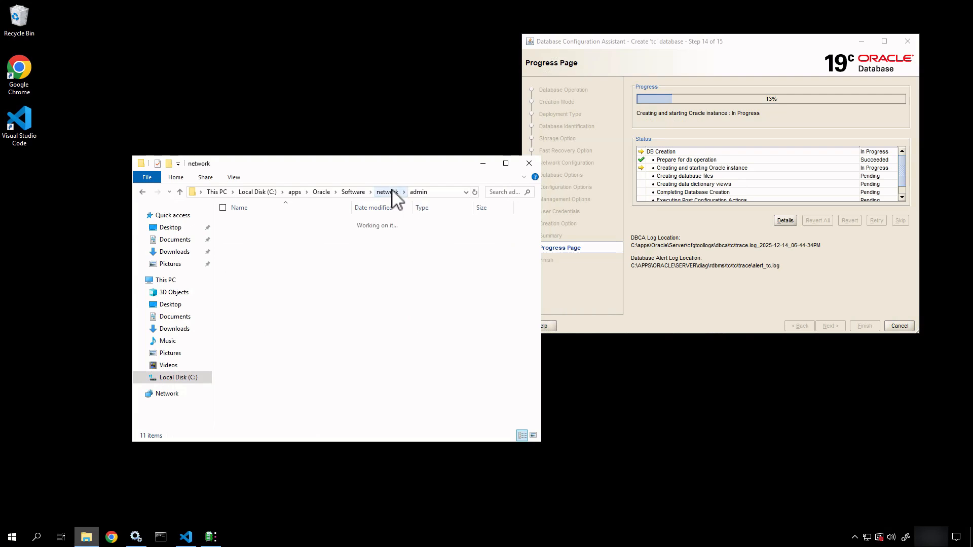
{"action": "left_click", "coordinate": [294, 192]}
{"action": "double_click", "coordinate": [253, 232]}
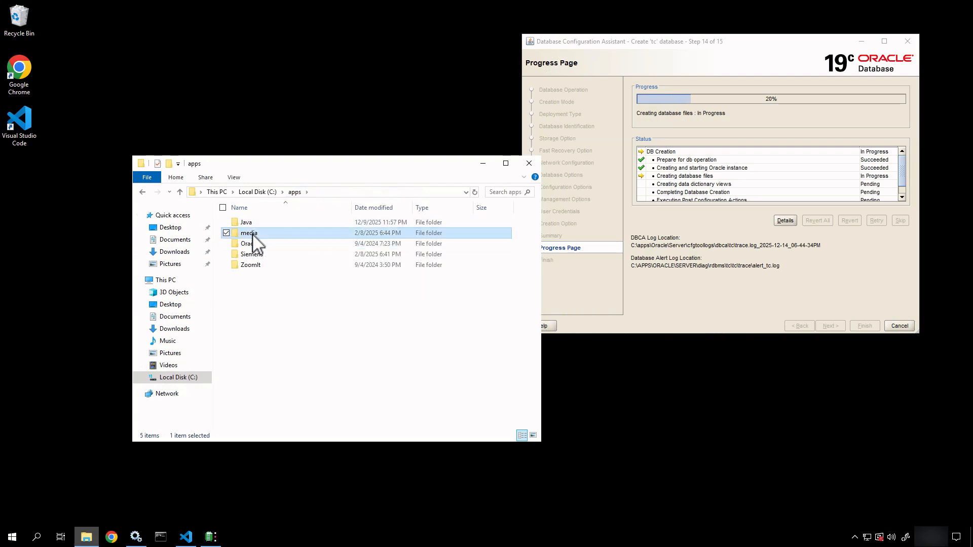
{"action": "double_click", "coordinate": [252, 227]}
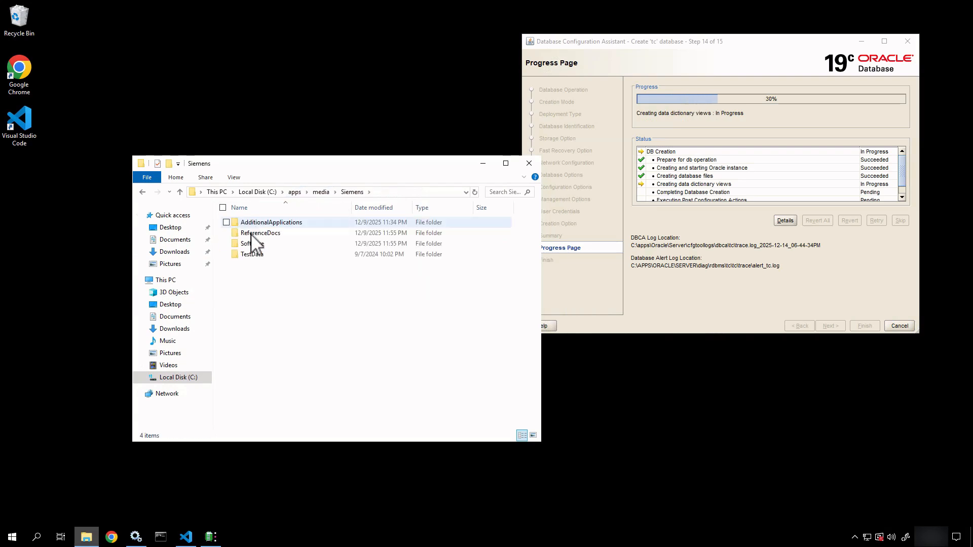
{"action": "double_click", "coordinate": [252, 245]}
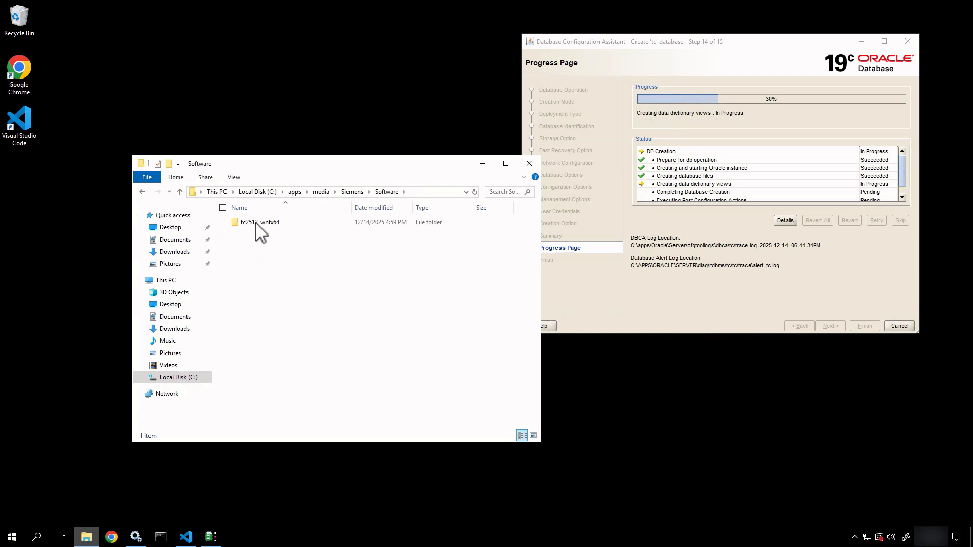
{"action": "double_click", "coordinate": [257, 225]}
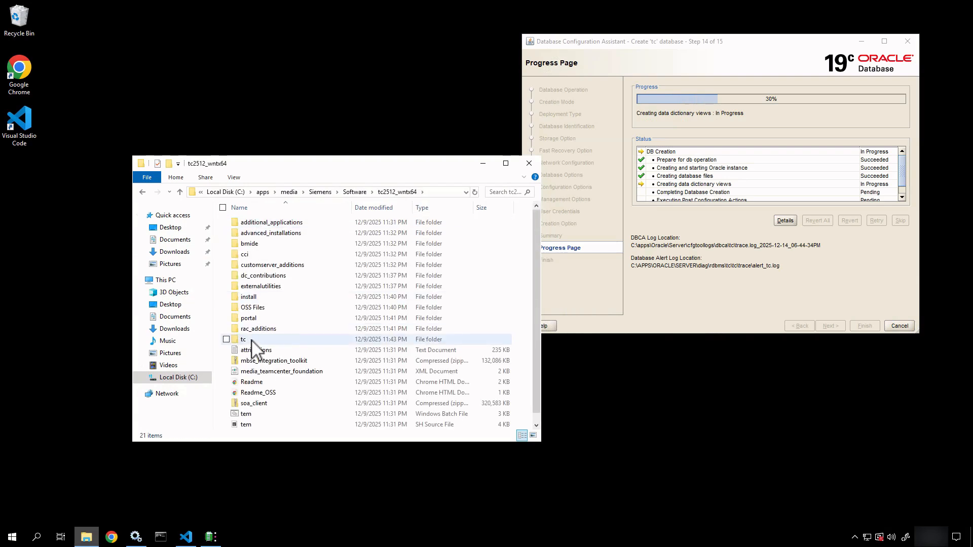
{"action": "double_click", "coordinate": [252, 339]}
{"action": "double_click", "coordinate": [259, 223]}
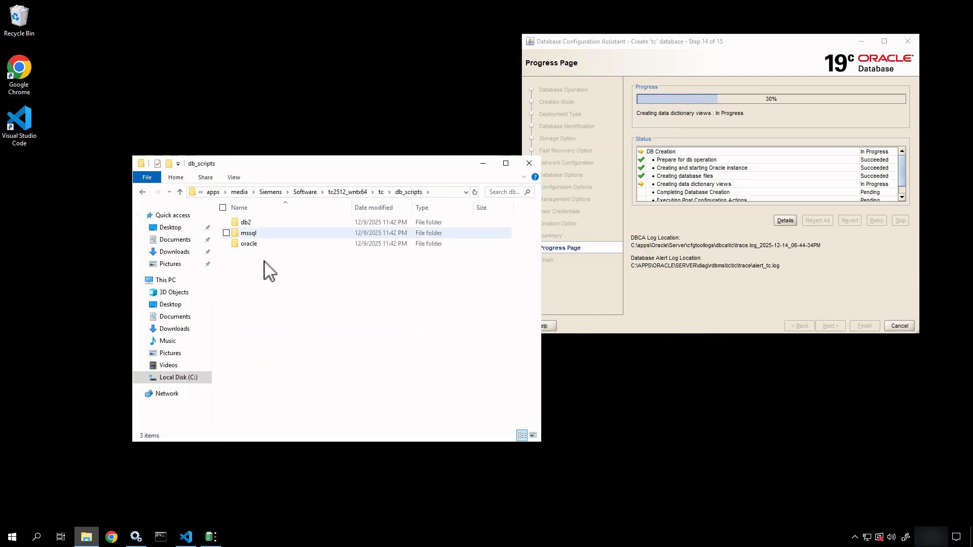
Step: In the mssql folder, duplicate create_database.sql.template with copy and paste
{"action": "double_click", "coordinate": [250, 233]}
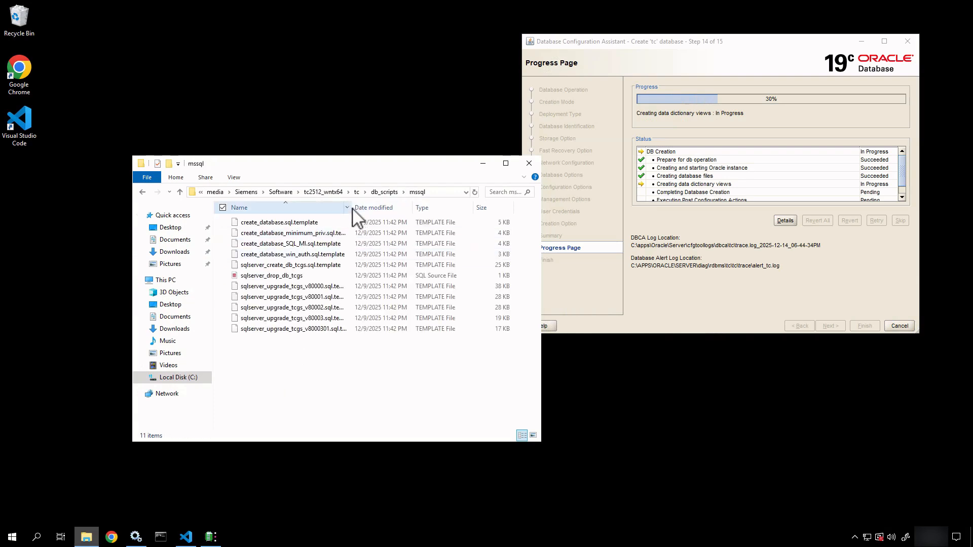
{"action": "left_click_drag", "start_coordinate": [353, 207], "coordinate": [408, 209]}
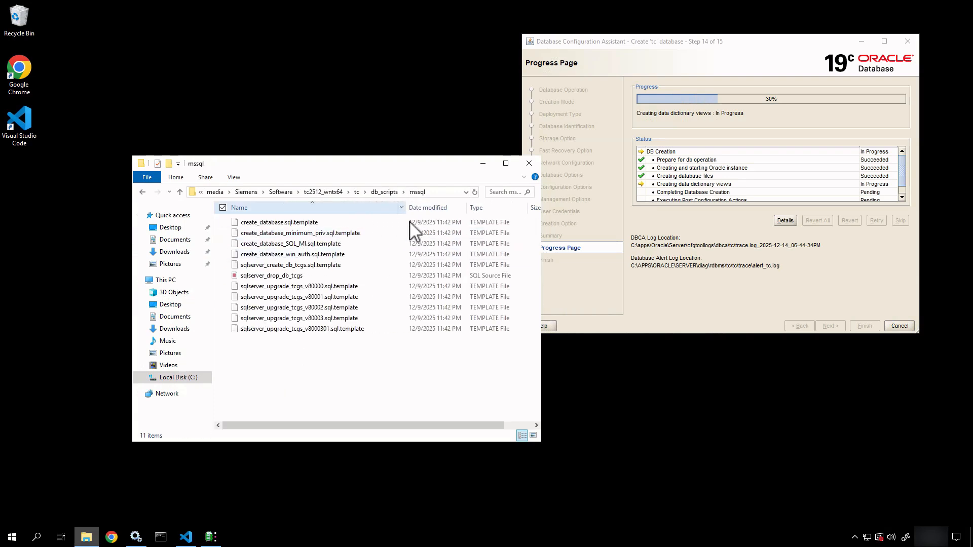
{"action": "left_click", "coordinate": [250, 223]}
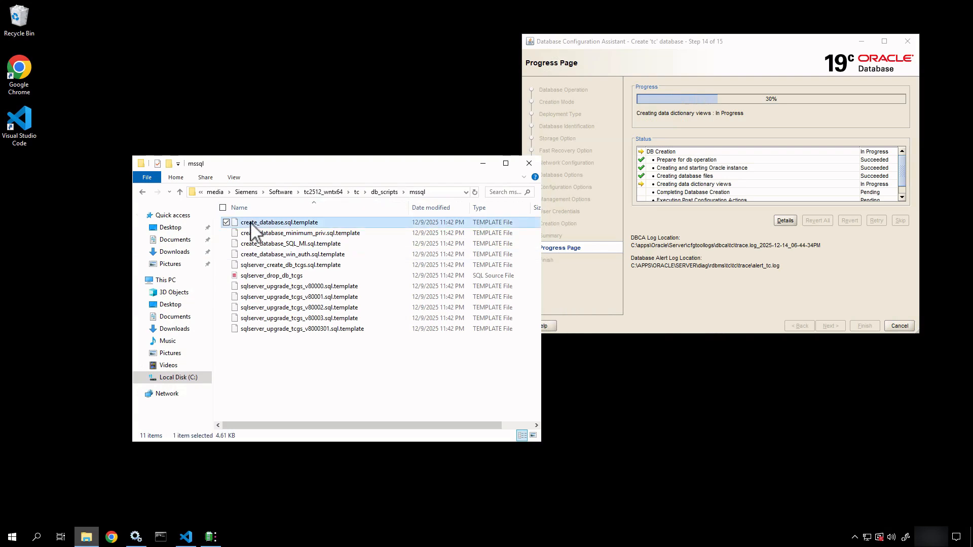
{"action": "left_click_drag", "start_coordinate": [238, 229], "coordinate": [196, 272]}
{"action": "key", "text": "Escape"}
{"action": "key", "text": "ctrl+c"}
{"action": "key", "text": "ctrl+v"}
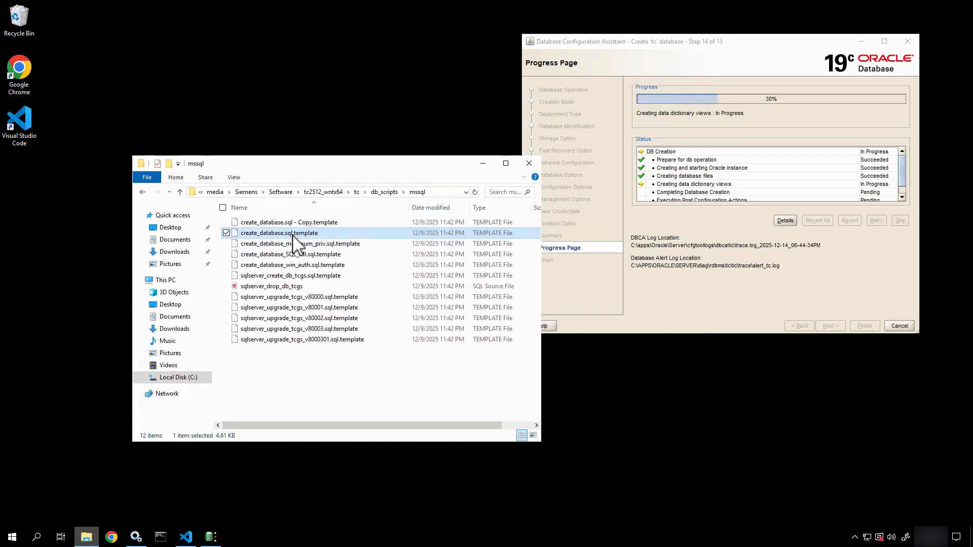
Step: Rename the copy to create_database.sql and accept the extension change warning
{"action": "left_click", "coordinate": [295, 223]}
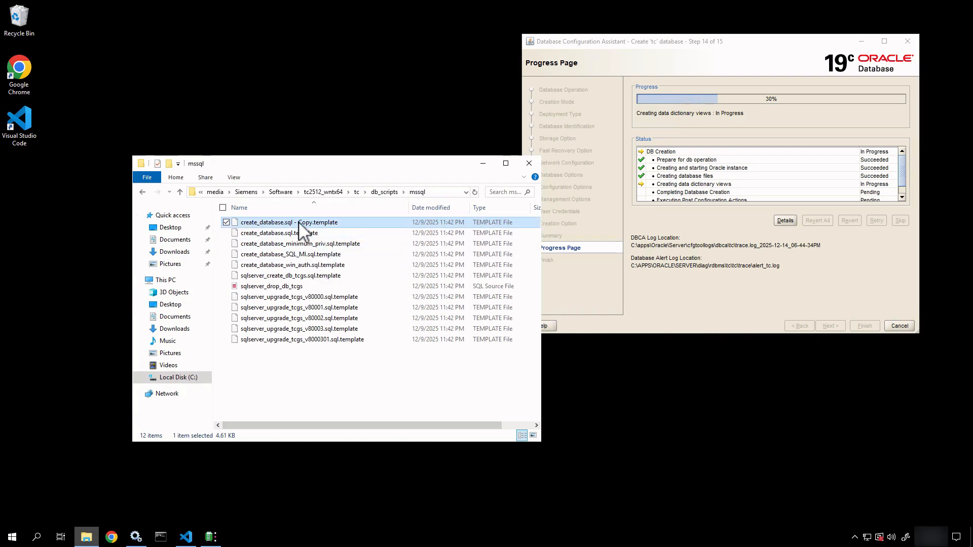
{"action": "left_click_drag", "start_coordinate": [292, 224], "coordinate": [473, 244]}
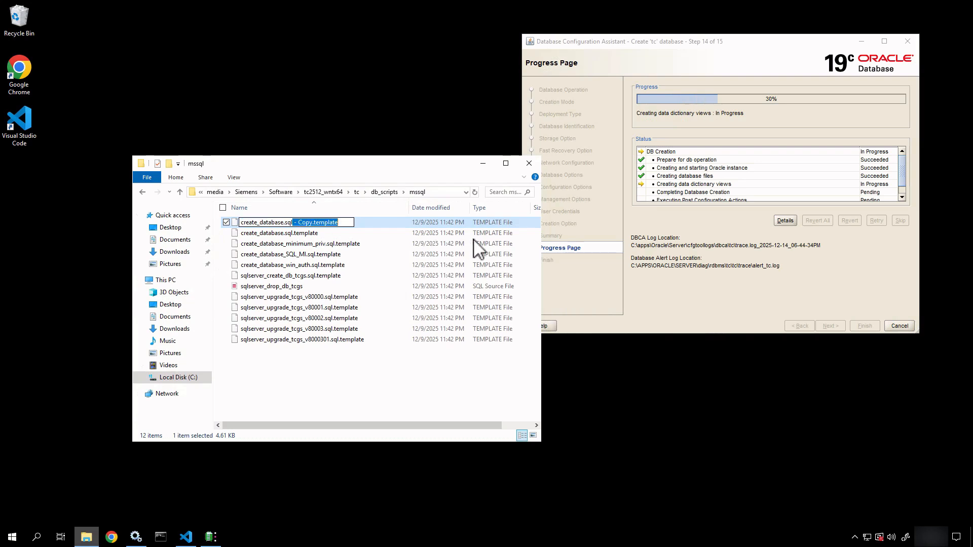
{"action": "key", "text": "BackSpace"}
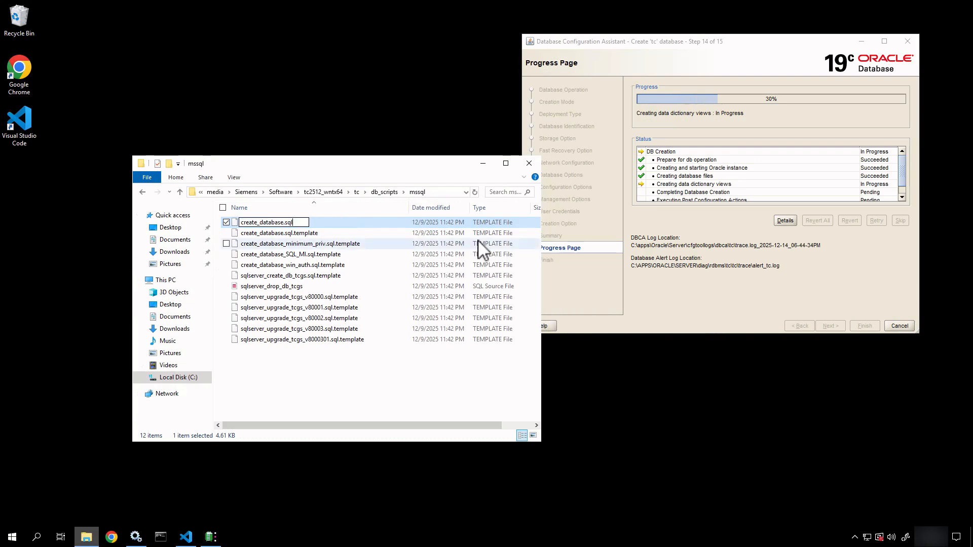
{"action": "key", "text": "Return"}
{"action": "left_click", "coordinate": [522, 274]}
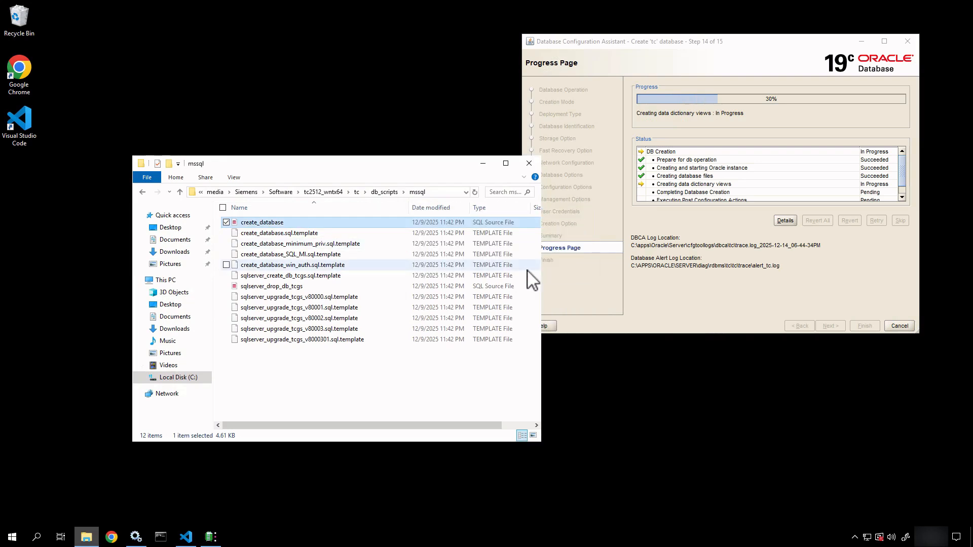
{"action": "right_click", "coordinate": [279, 225]}
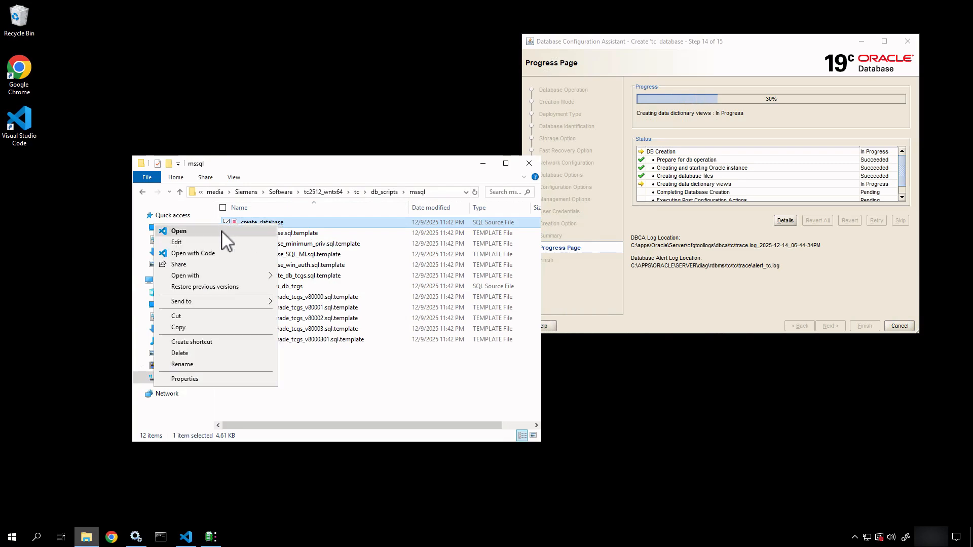
{"action": "left_click", "coordinate": [221, 253]}
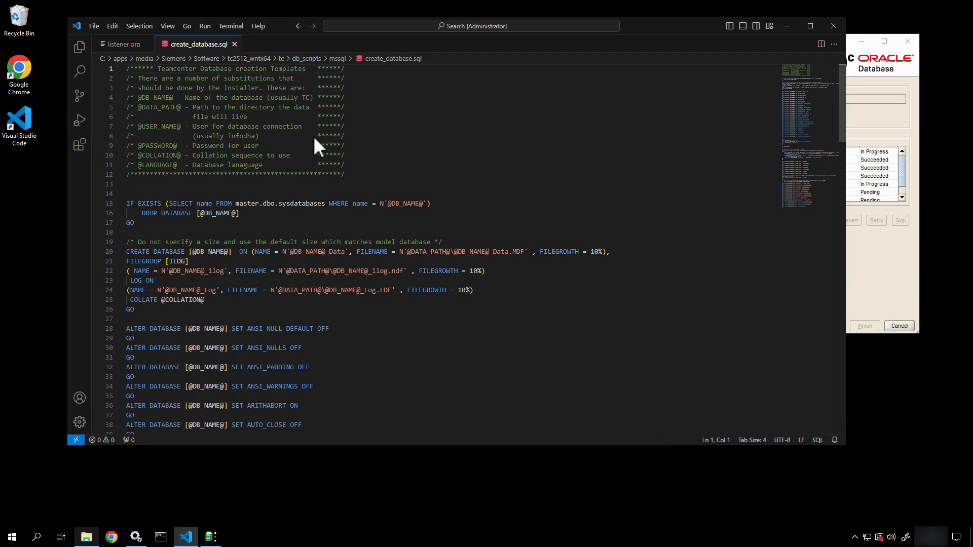
{"action": "left_click_drag", "start_coordinate": [655, 28], "coordinate": [679, 130]}
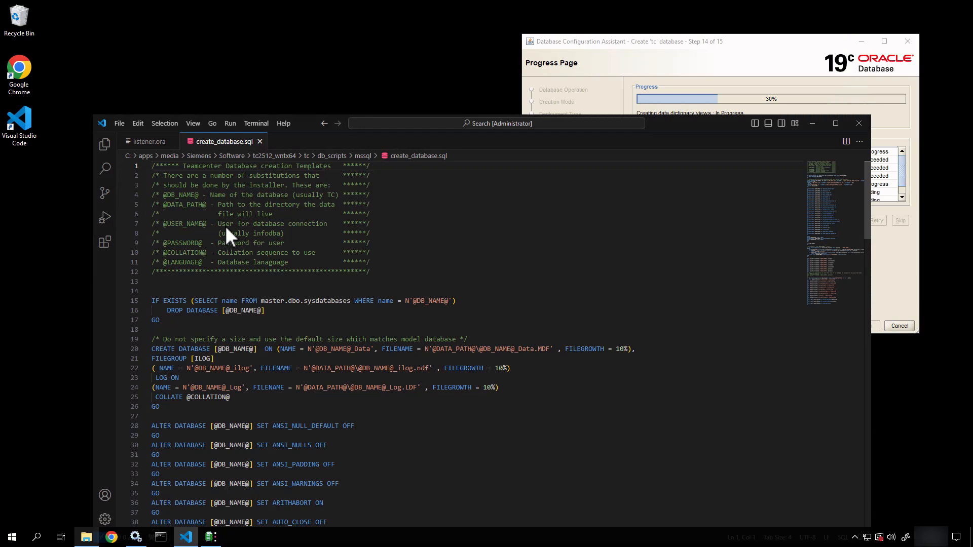
{"action": "left_click_drag", "start_coordinate": [199, 194], "coordinate": [163, 196]}
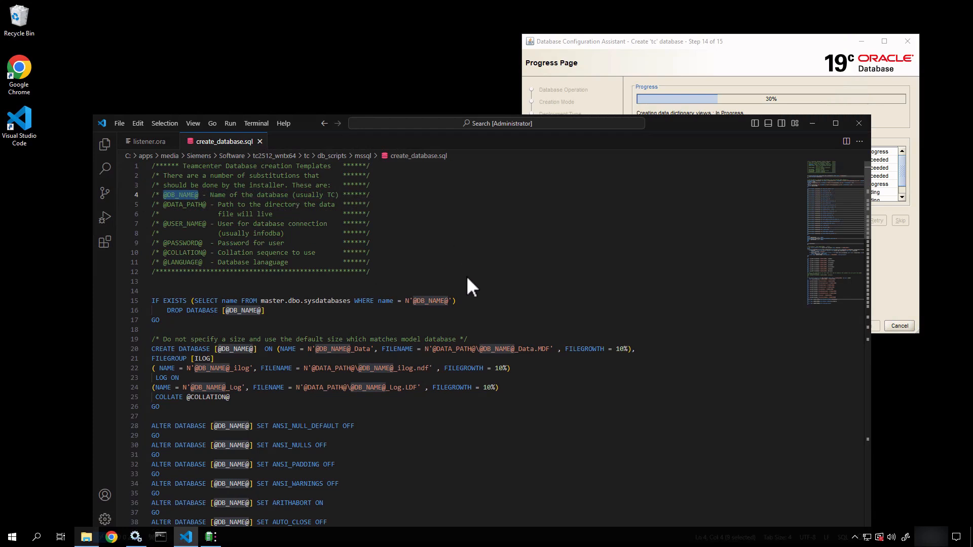
{"action": "left_click_drag", "start_coordinate": [466, 275], "coordinate": [503, 221]}
{"action": "left_click_drag", "start_coordinate": [499, 340], "coordinate": [524, 300]}
{"action": "scroll", "coordinate": [449, 405], "scroll_direction": "down", "scroll_amount": 18}
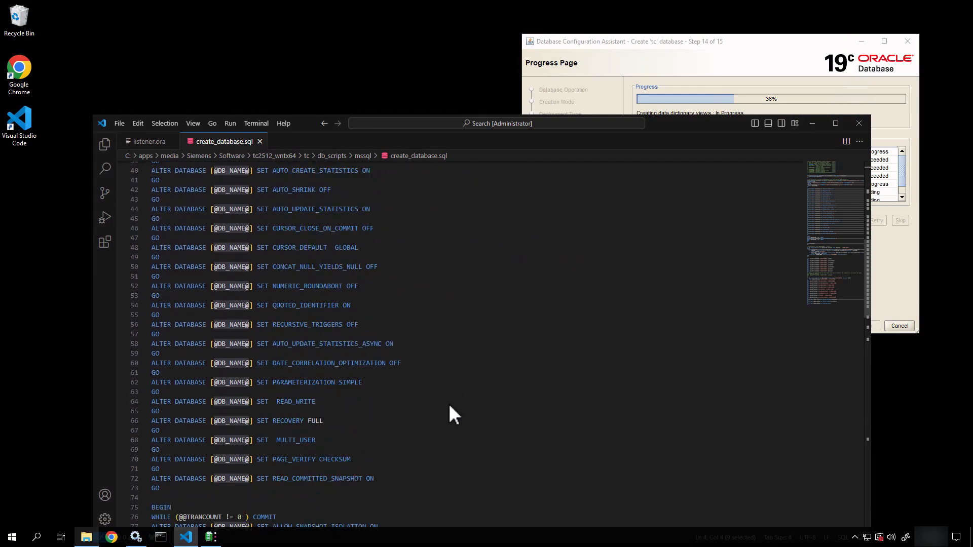
{"action": "scroll", "coordinate": [449, 406], "scroll_direction": "up", "scroll_amount": 18}
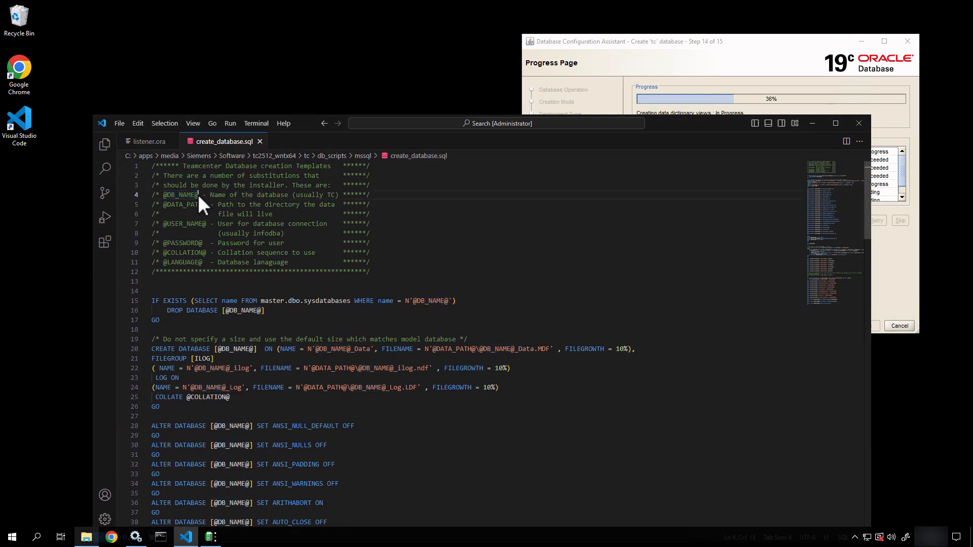
{"action": "left_click_drag", "start_coordinate": [198, 194], "coordinate": [162, 198]}
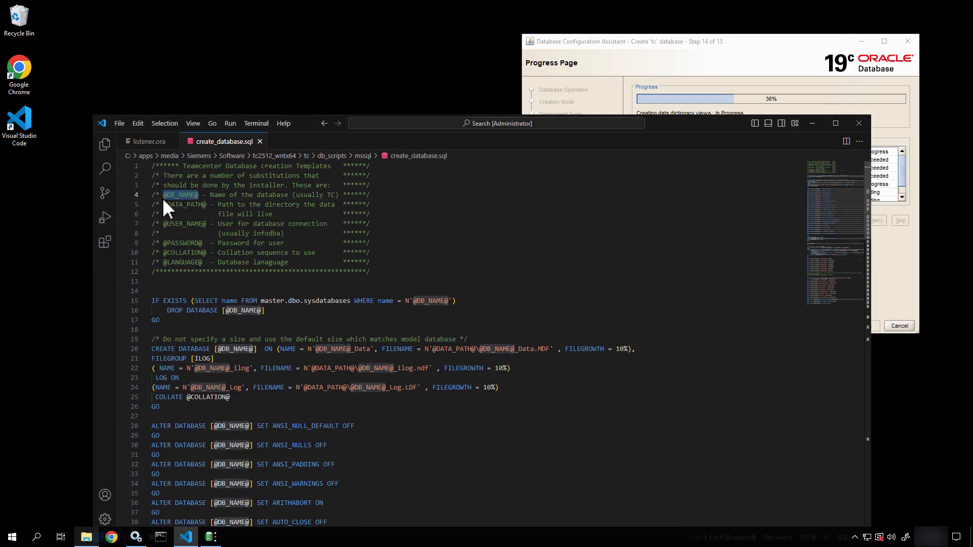
{"action": "key", "text": "ctrl+f"}
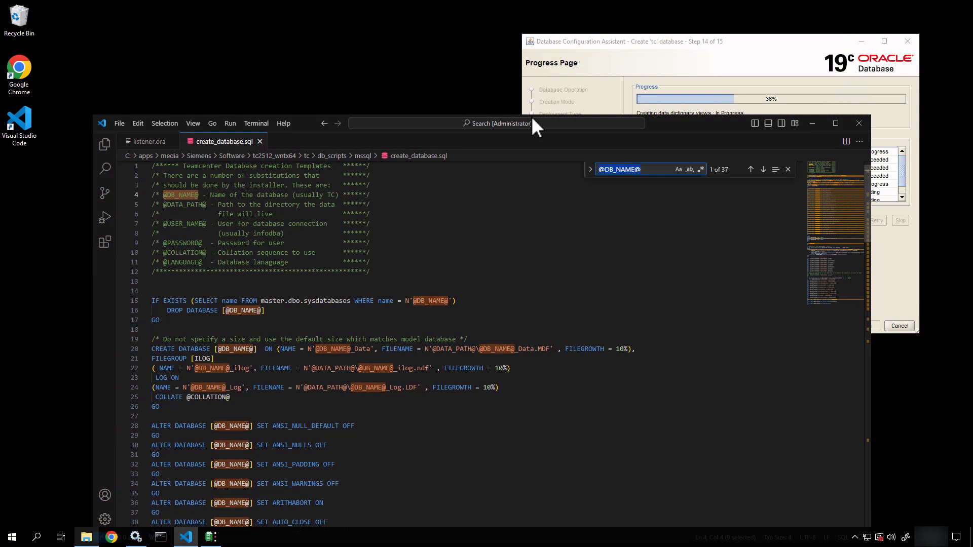
{"action": "left_click", "coordinate": [591, 171]}
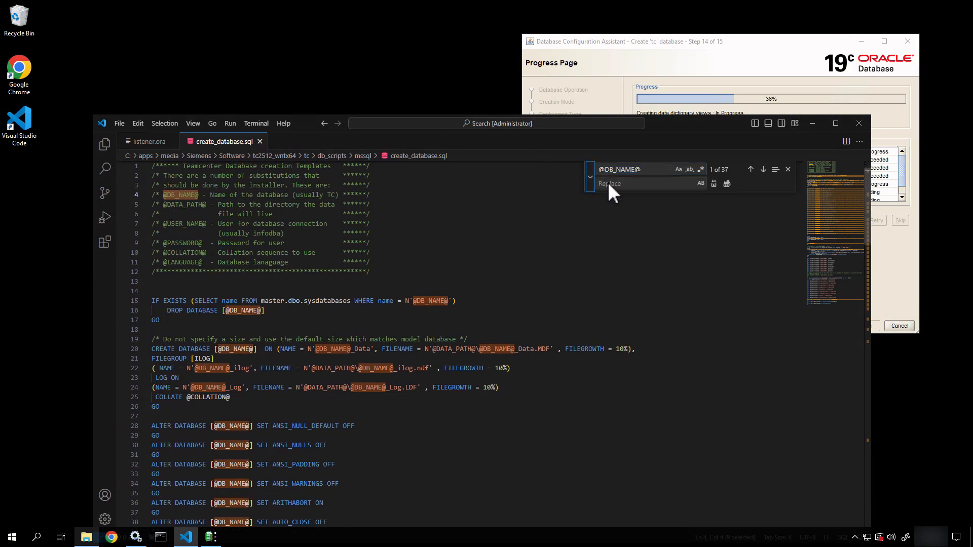
{"action": "left_click", "coordinate": [610, 184]}
{"action": "key", "text": "BackSpace"}
{"action": "key", "text": "BackSpace"}
{"action": "type", "text": "t"}
{"action": "left_click", "coordinate": [728, 184]}
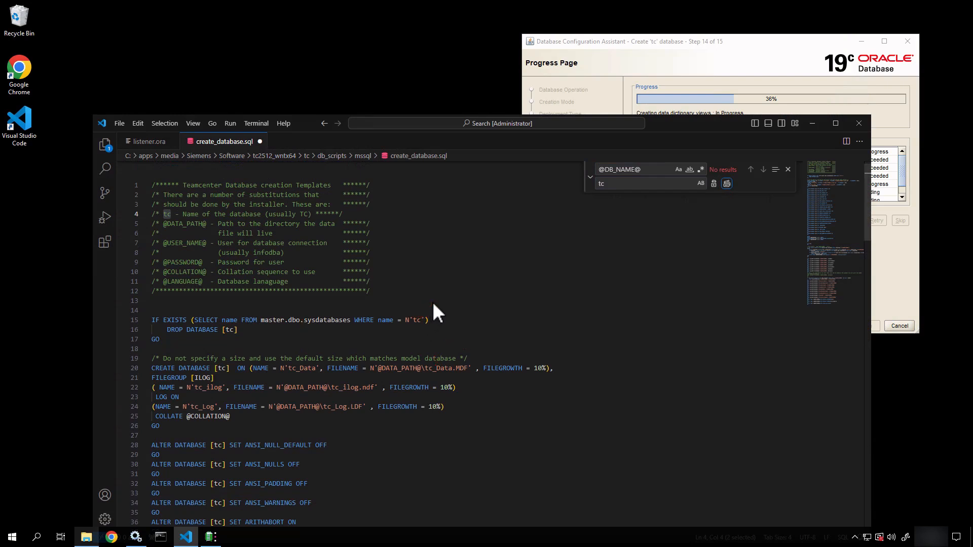
{"action": "left_click", "coordinate": [206, 223]}
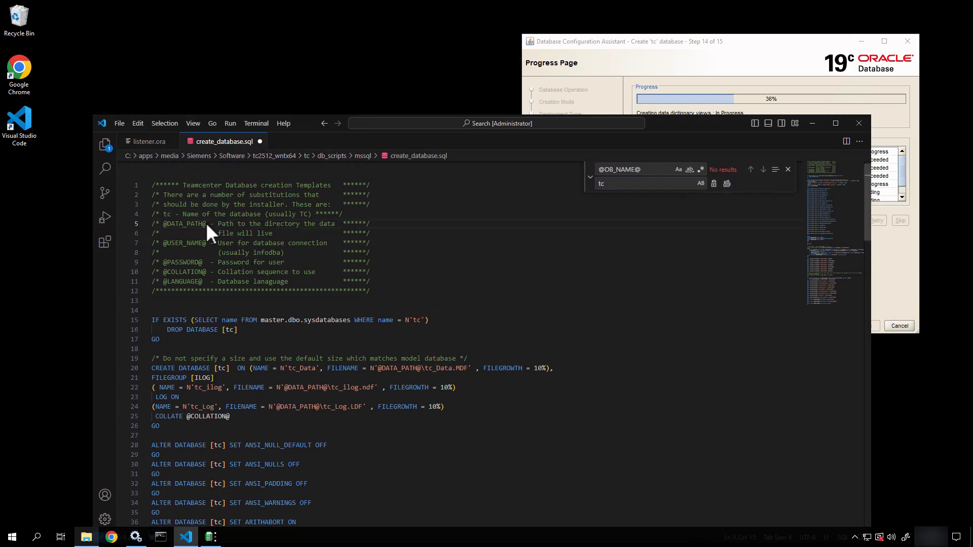
{"action": "left_click_drag", "start_coordinate": [206, 223], "coordinate": [164, 224]}
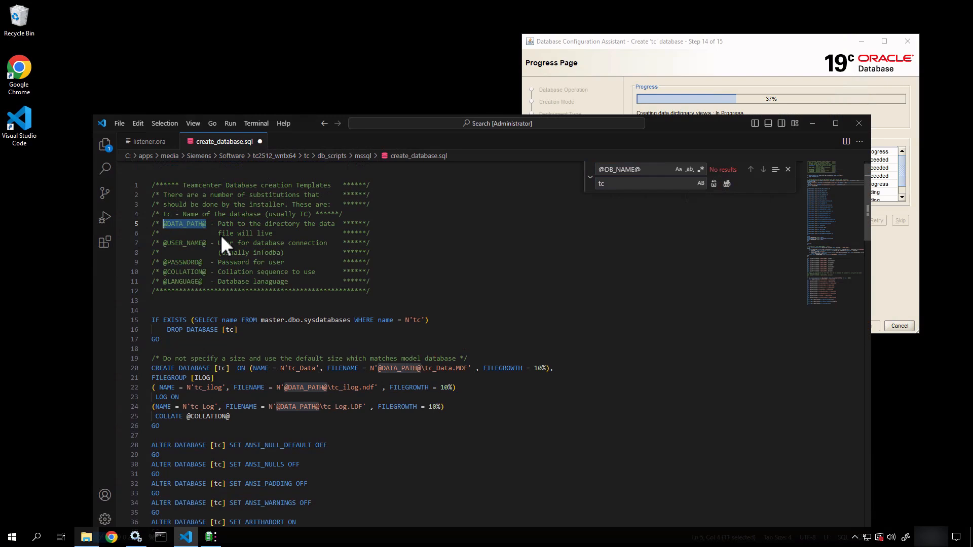
{"action": "type", "text": "C:\\"}
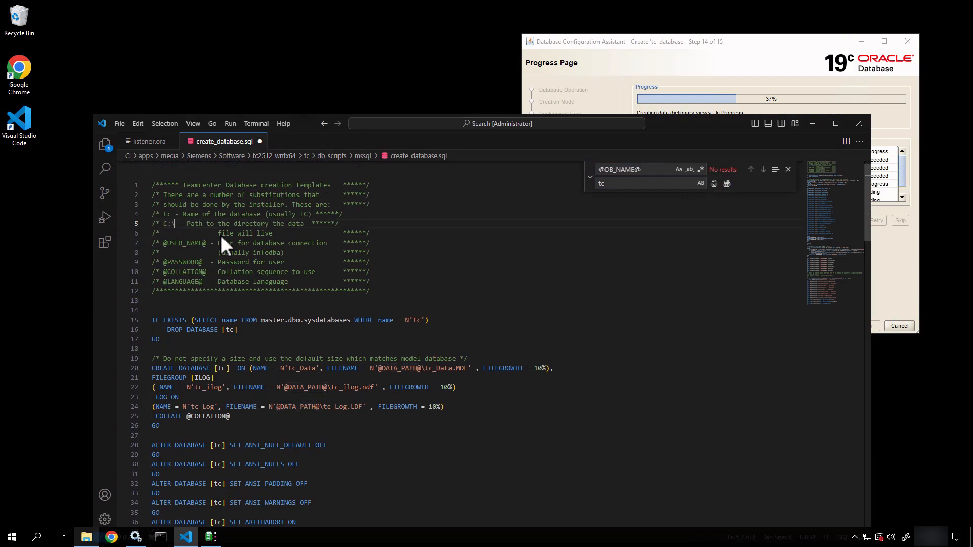
{"action": "type", "text": "temp\\S"}
{"action": "type", "text": "QLServe"}
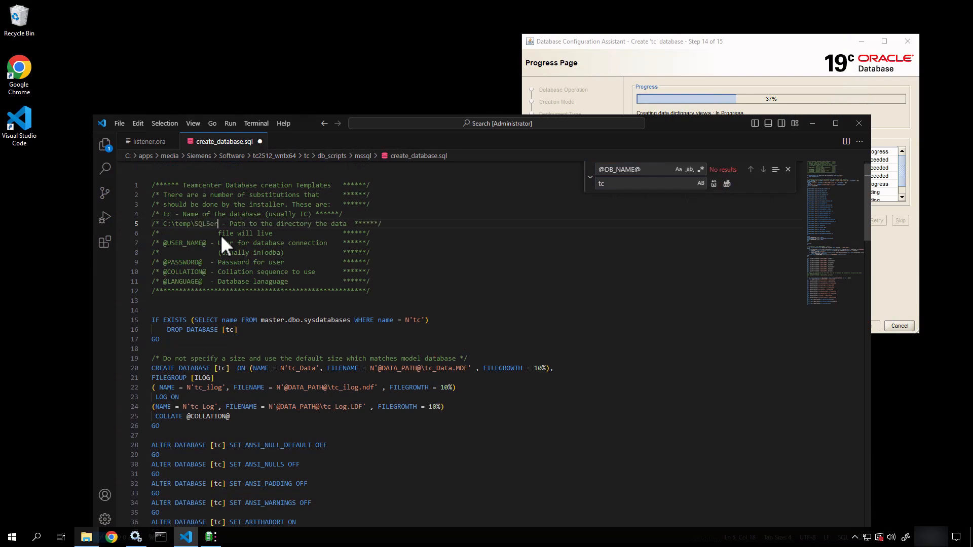
{"action": "type", "text": "r"}
{"action": "left_click", "coordinate": [341, 308]}
{"action": "left_click_drag", "start_coordinate": [230, 223], "coordinate": [167, 223]}
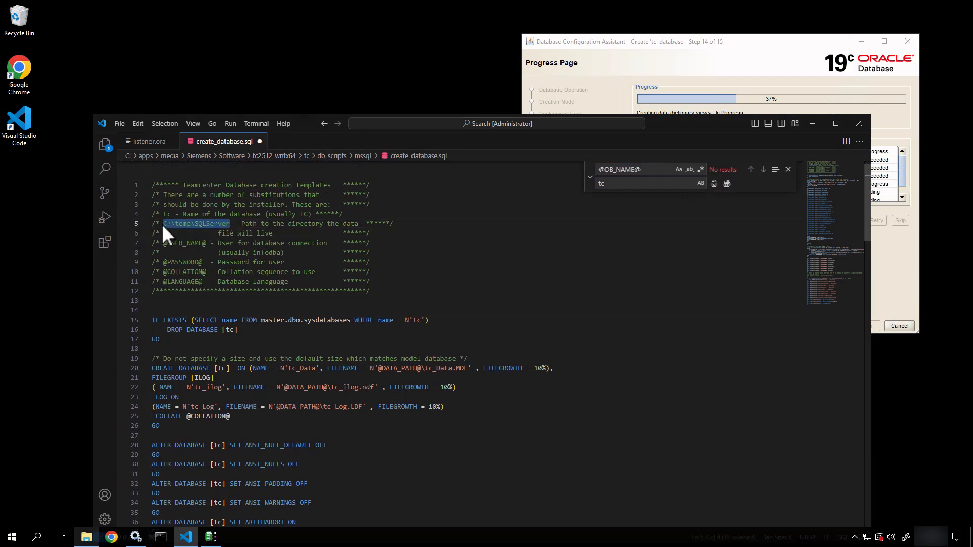
{"action": "key", "text": "ctrl+v"}
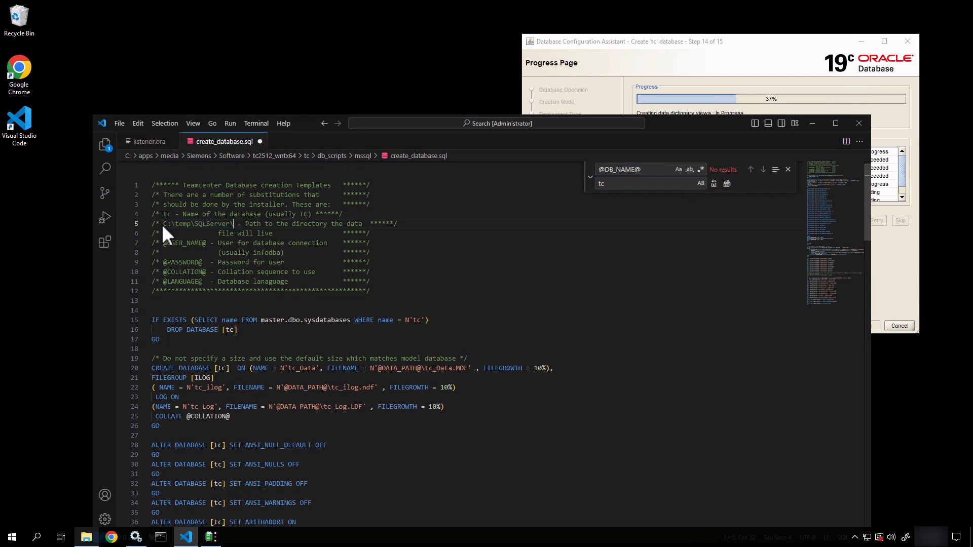
{"action": "left_click", "coordinate": [162, 224], "text": "shift"}
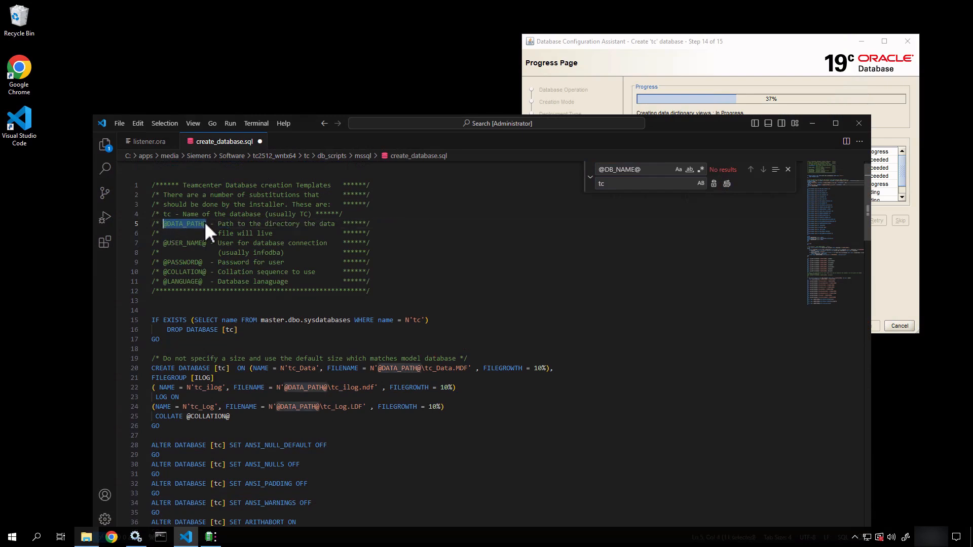
{"action": "key", "text": "ctrl+f"}
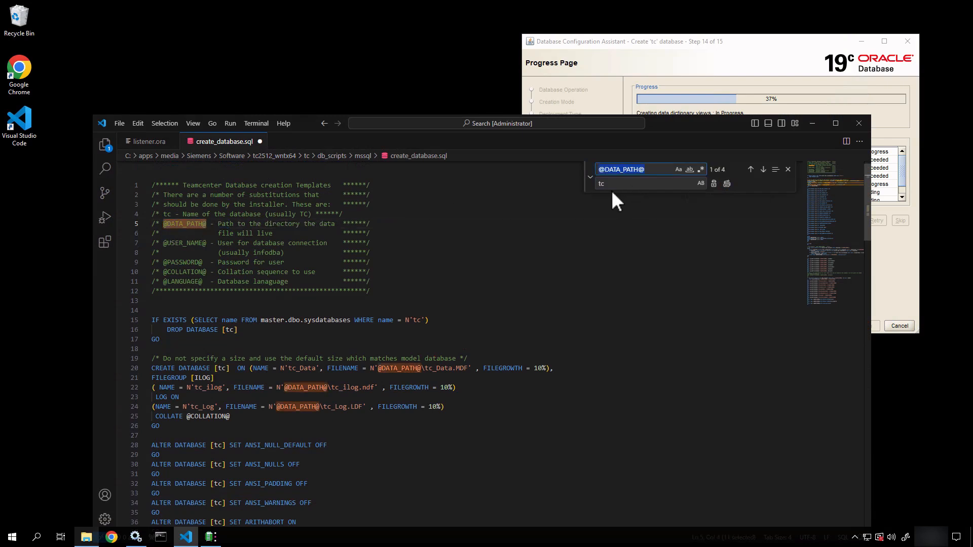
{"action": "left_click_drag", "start_coordinate": [611, 188], "coordinate": [565, 190]}
{"action": "key", "text": "ctrl+v"}
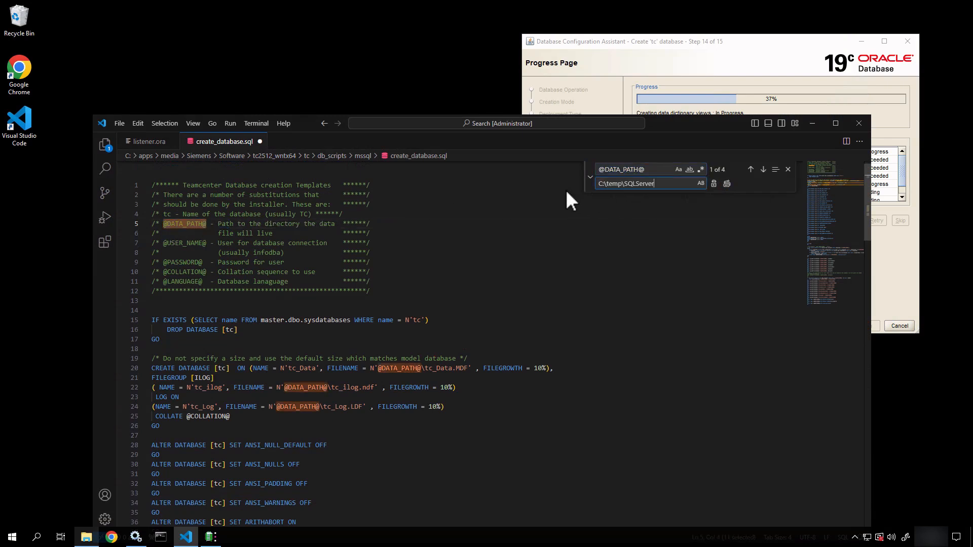
{"action": "left_click", "coordinate": [726, 183]}
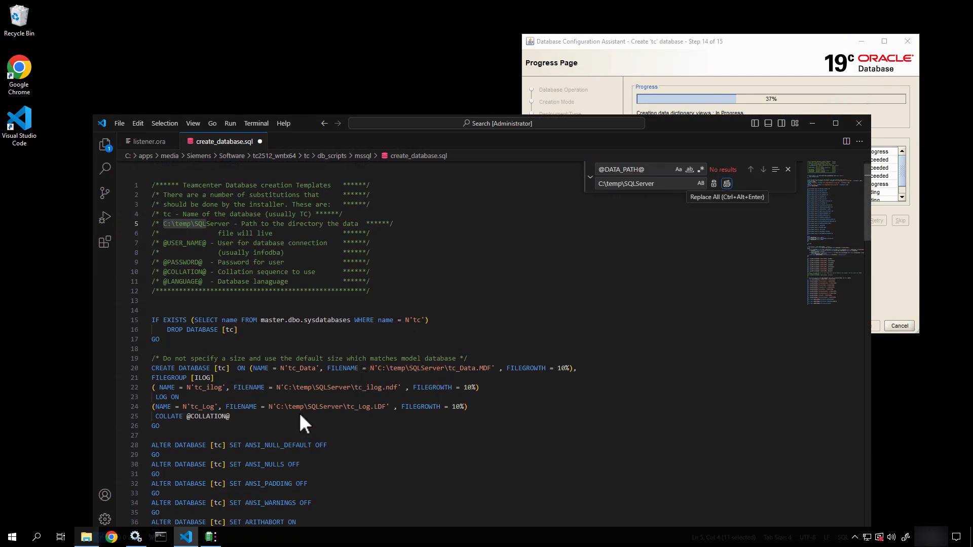
{"action": "scroll", "coordinate": [299, 416], "scroll_direction": "down", "scroll_amount": 2}
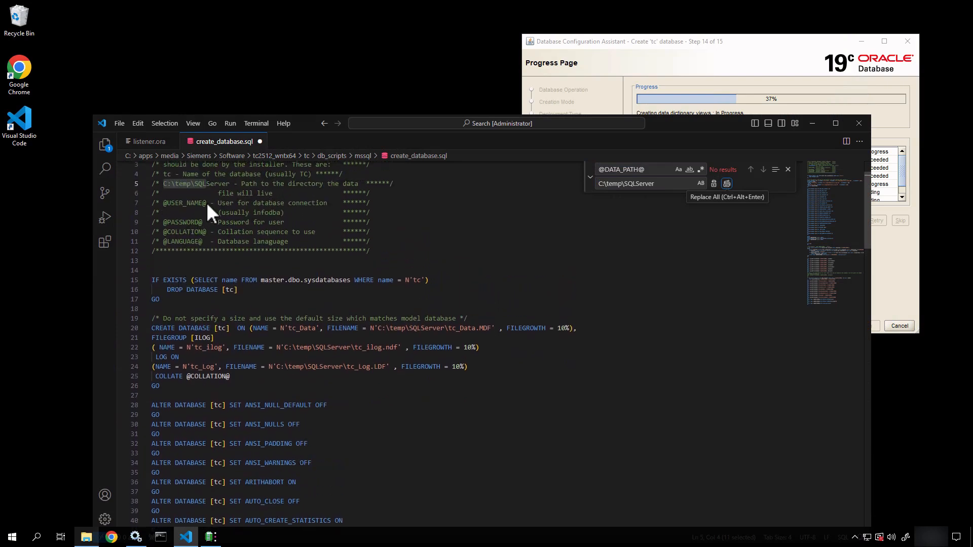
{"action": "left_click_drag", "start_coordinate": [206, 203], "coordinate": [186, 204]}
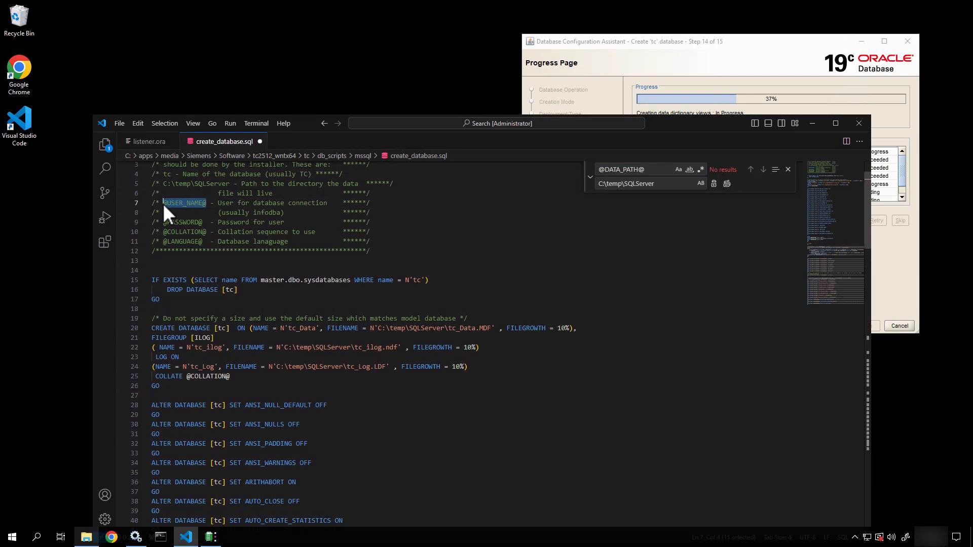
{"action": "key", "text": "ctrl+f"}
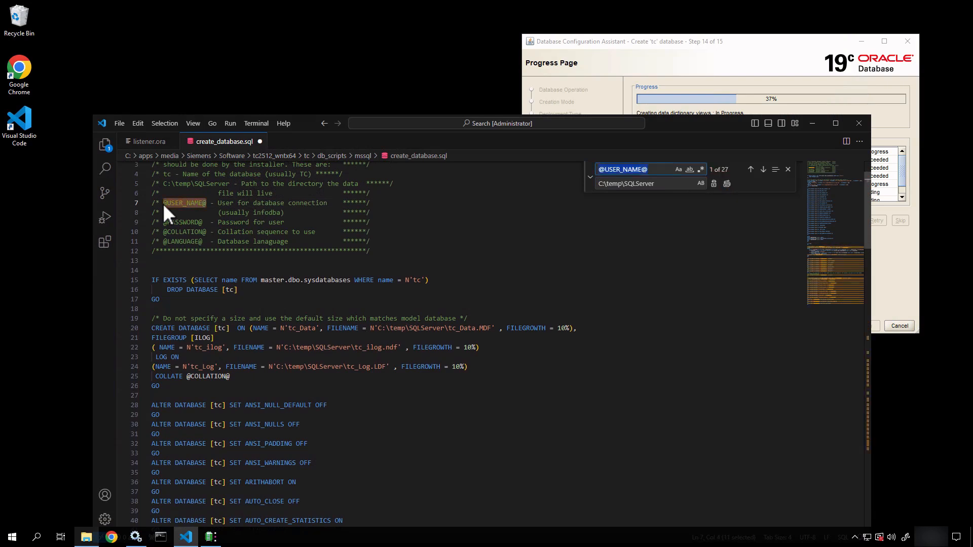
{"action": "key", "text": "Tab"}
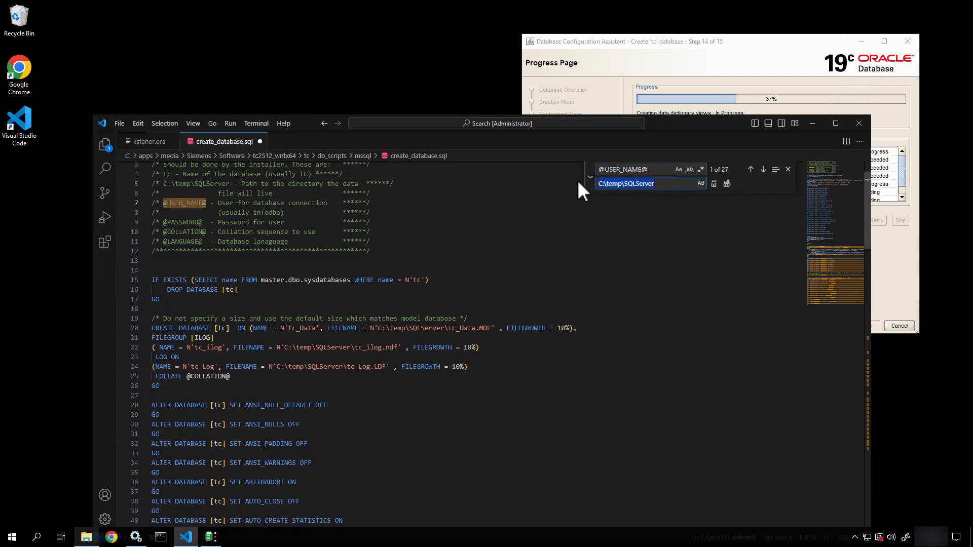
{"action": "type", "text": "infodba"}
{"action": "left_click", "coordinate": [726, 183]}
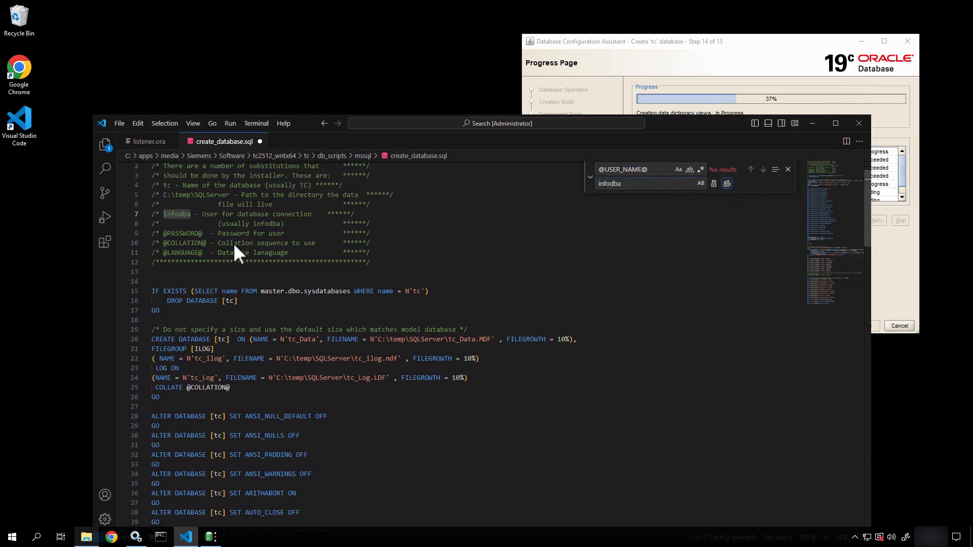
{"action": "left_click_drag", "start_coordinate": [202, 233], "coordinate": [163, 234]}
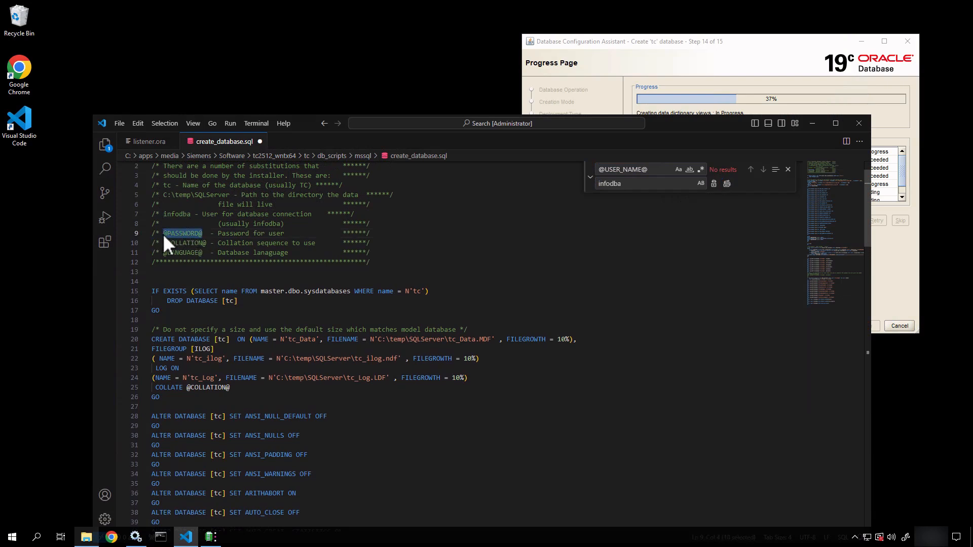
{"action": "key", "text": "ctrl+f"}
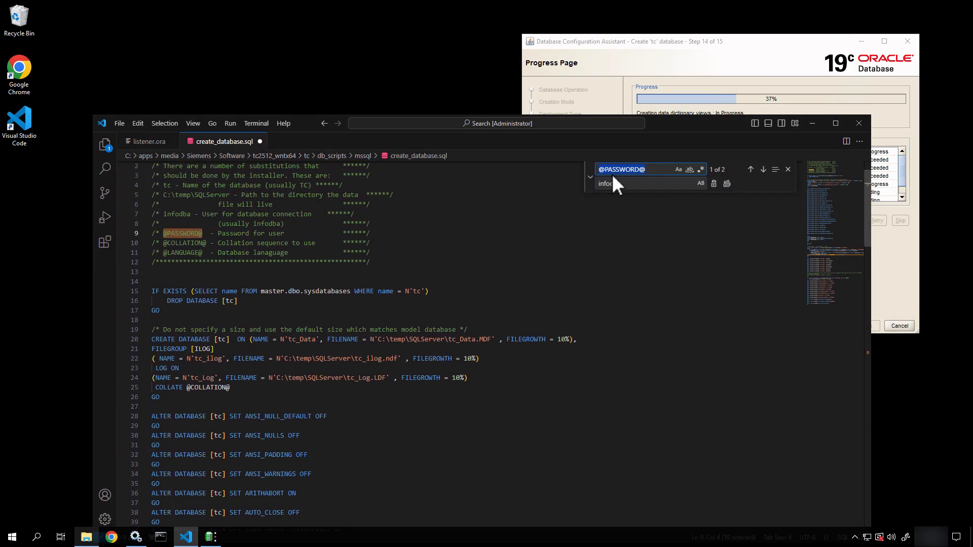
{"action": "left_click", "coordinate": [727, 183]}
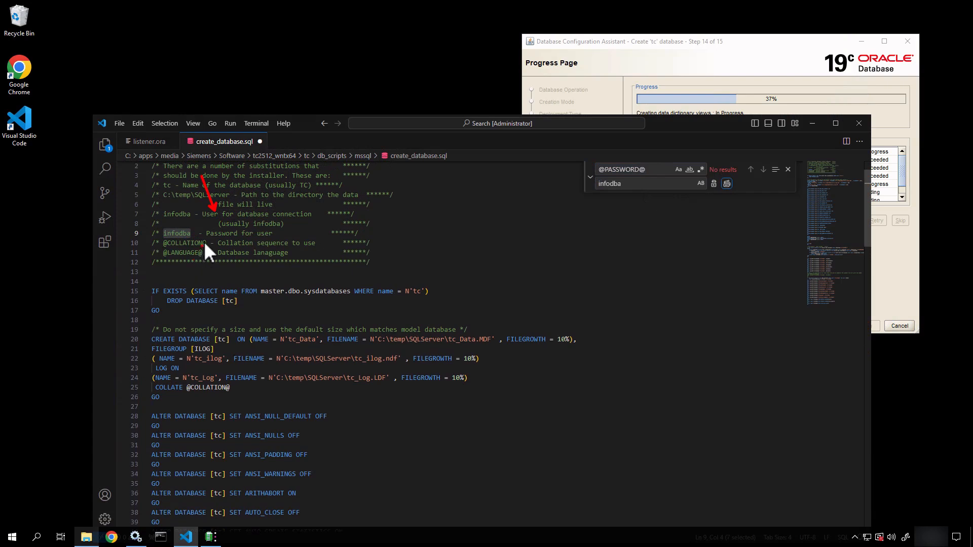
{"action": "left_click_drag", "start_coordinate": [204, 235], "coordinate": [169, 261]}
{"action": "key", "text": "Escape"}
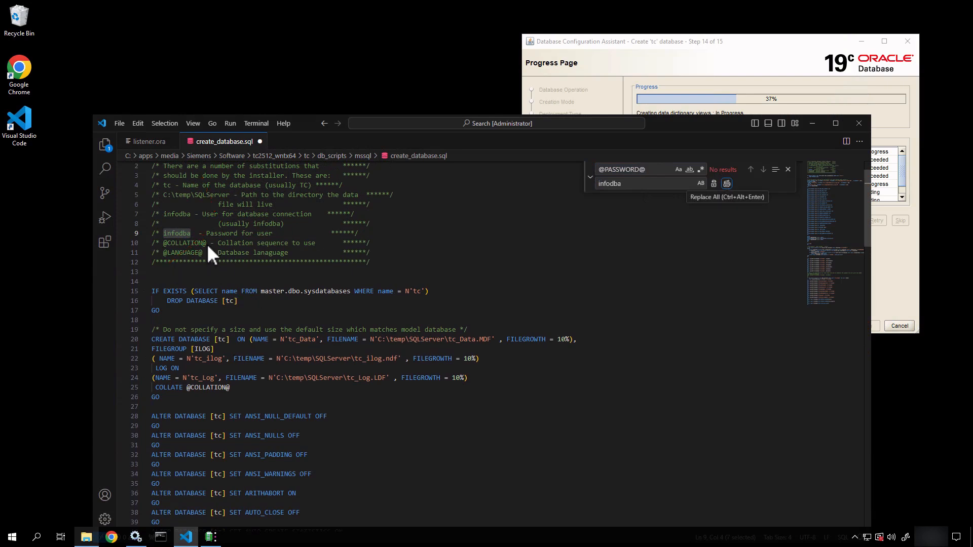
{"action": "left_click_drag", "start_coordinate": [207, 244], "coordinate": [166, 246]}
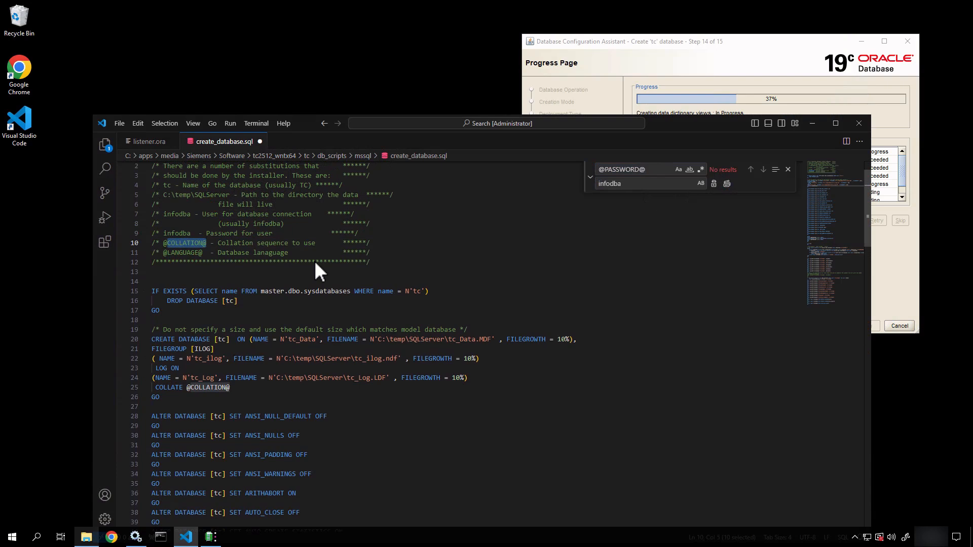
{"action": "scroll", "coordinate": [314, 261], "scroll_direction": "down", "scroll_amount": 1}
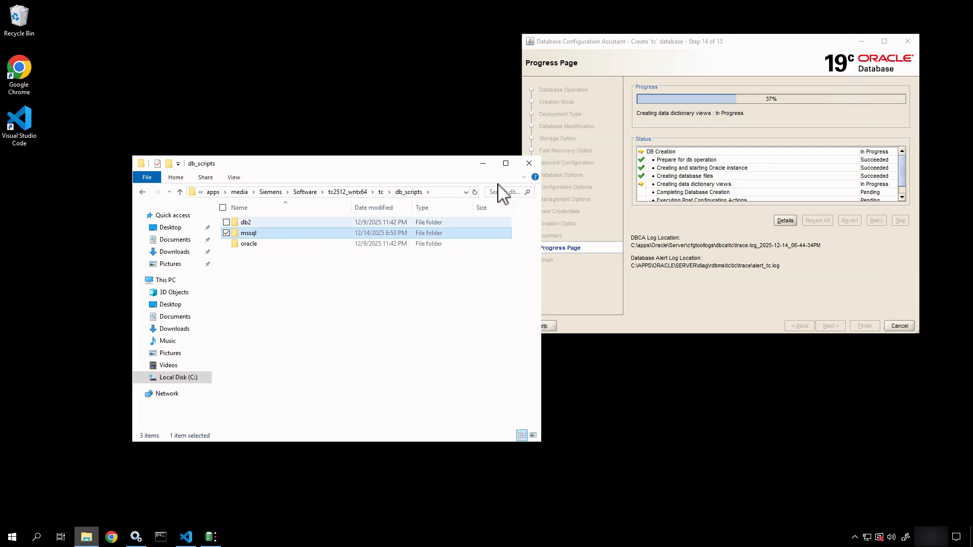
Step: Close the db_scripts Explorer window and, once tc creation finishes, close DBCA
{"action": "left_click", "coordinate": [530, 164]}
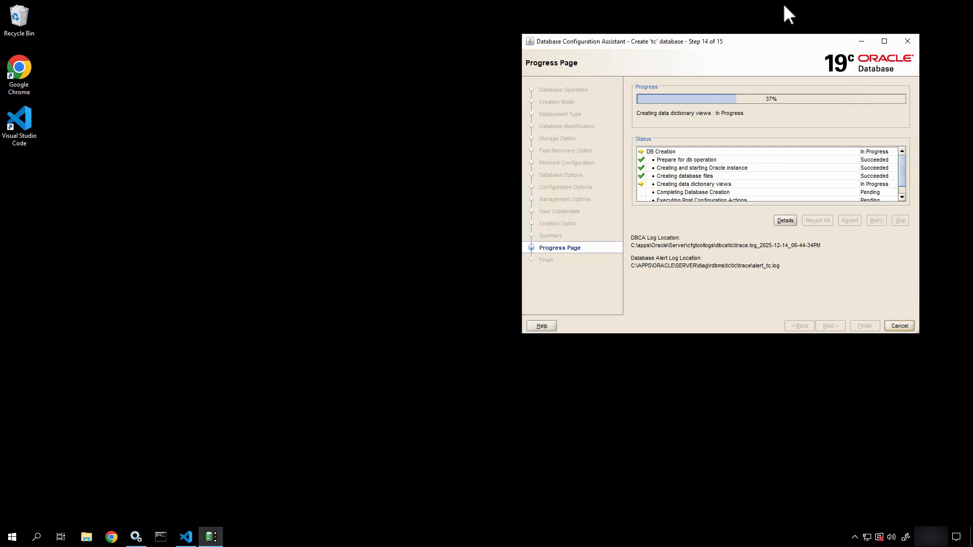
{"action": "left_click_drag", "start_coordinate": [763, 46], "coordinate": [616, 42]}
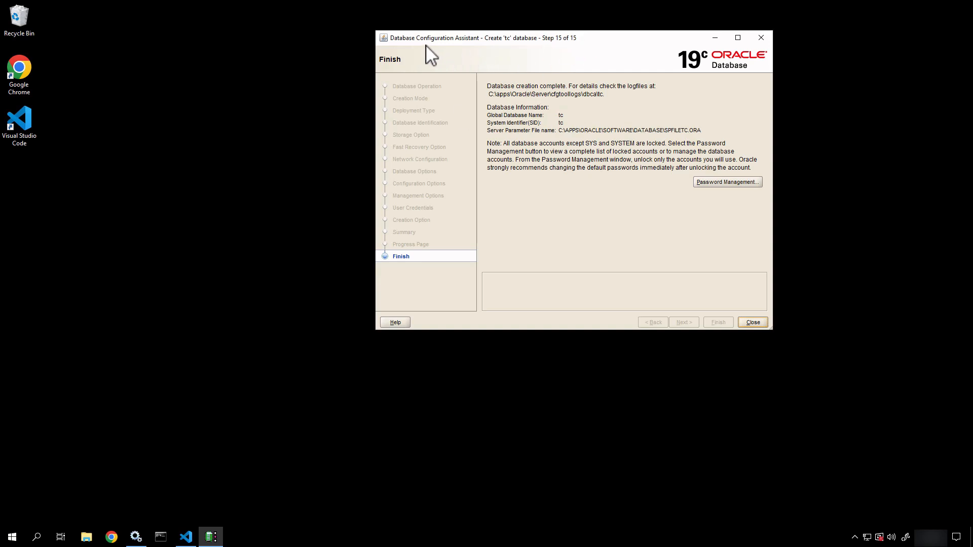
{"action": "left_click_drag", "start_coordinate": [439, 42], "coordinate": [321, 77]}
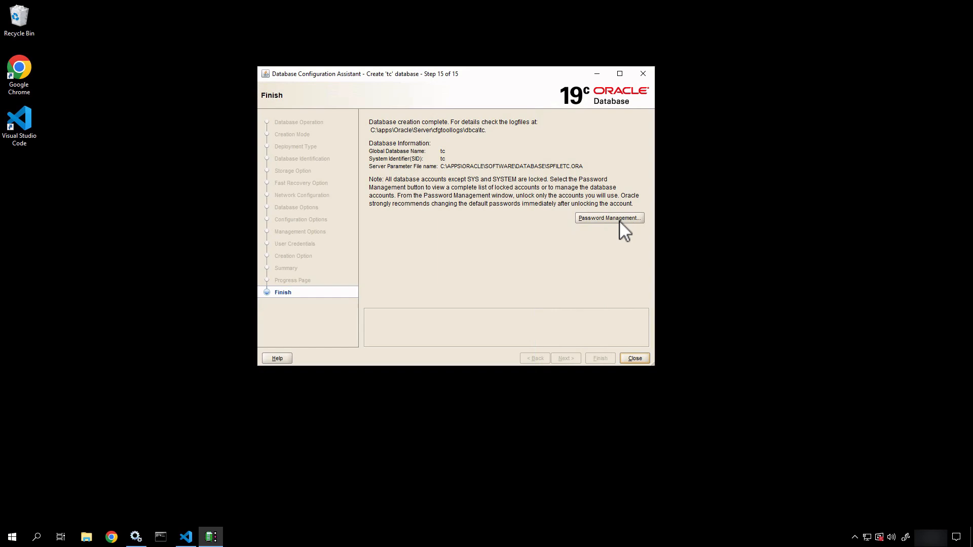
{"action": "left_click", "coordinate": [635, 358]}
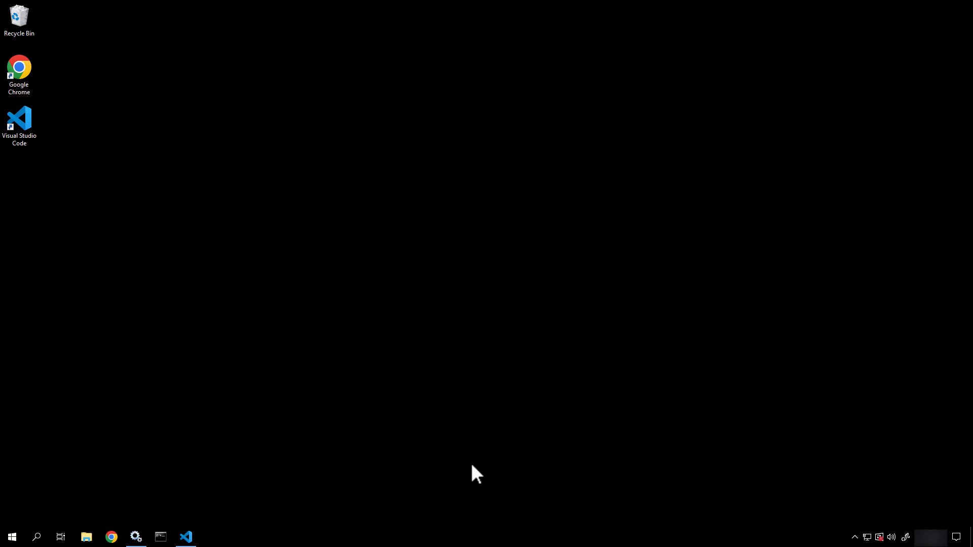
Step: Refresh Services and confirm OracleServiceTC is running alongside OracleJobSchedulerTC and OracleVssWriterTC
{"action": "left_click", "coordinate": [136, 536]}
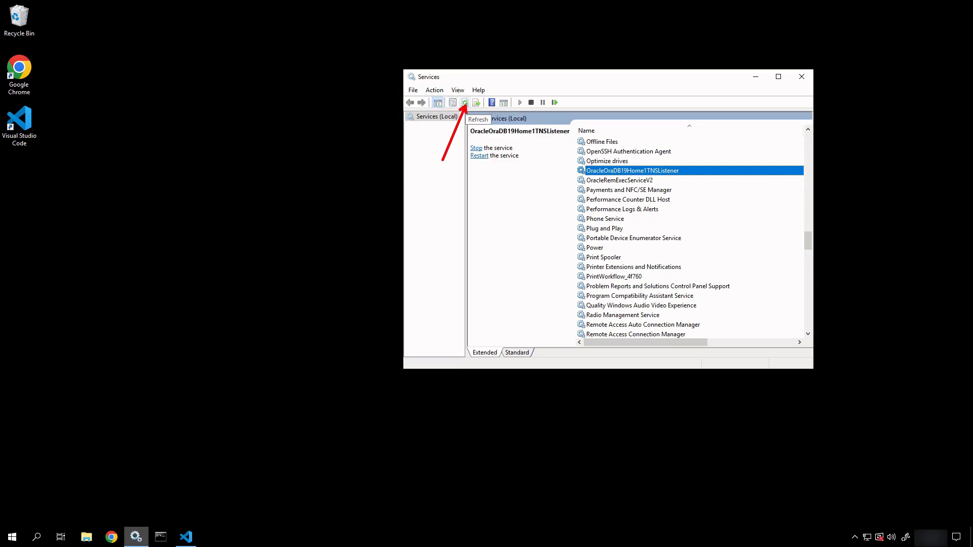
{"action": "left_click", "coordinate": [466, 105]}
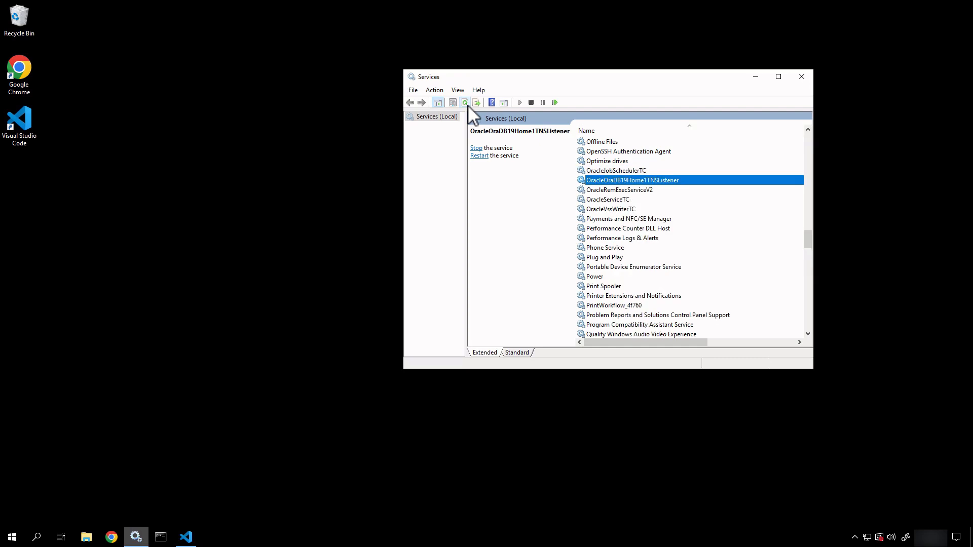
{"action": "left_click", "coordinate": [628, 172]}
{"action": "left_click", "coordinate": [627, 201]}
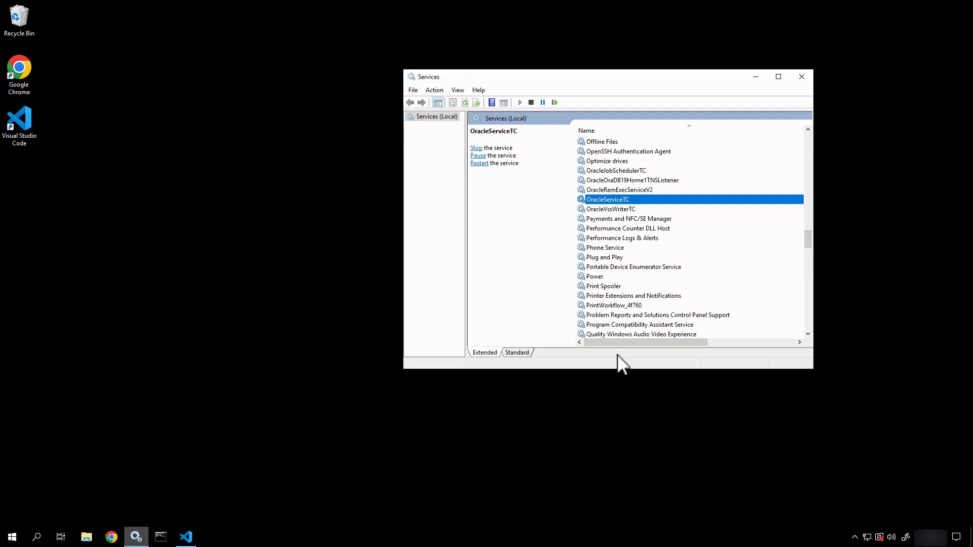
{"action": "mouse_move", "coordinate": [622, 342]}
{"action": "left_mouse_down"}
{"action": "mouse_move", "coordinate": [691, 348]}
{"action": "mouse_move", "coordinate": [620, 354]}
{"action": "left_mouse_up"}
{"action": "left_click", "coordinate": [88, 537]}
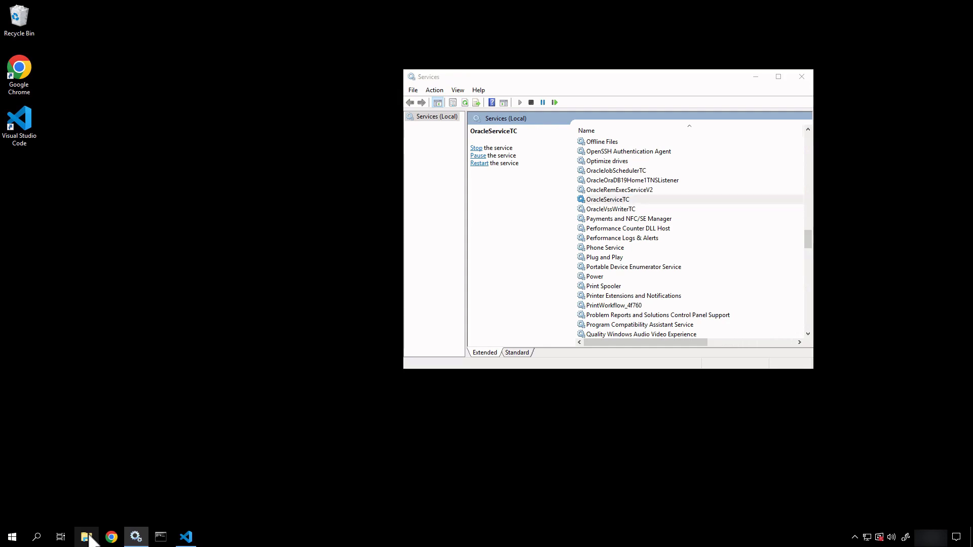
Step: Browse to C:\apps\Oracle\Software\network\admin and bring up the actions for tnsnames.ora
{"action": "left_click", "coordinate": [303, 371]}
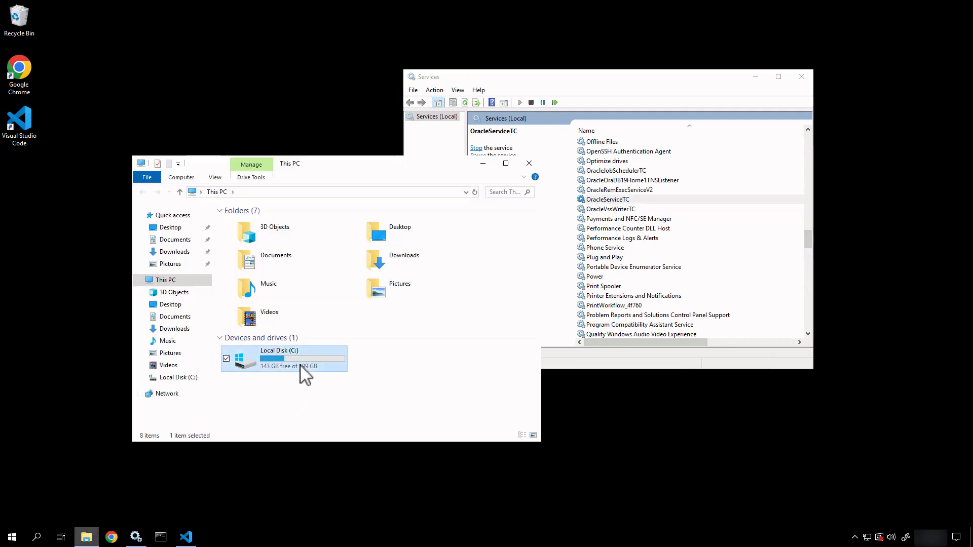
{"action": "double_click", "coordinate": [303, 371]}
{"action": "double_click", "coordinate": [265, 223]}
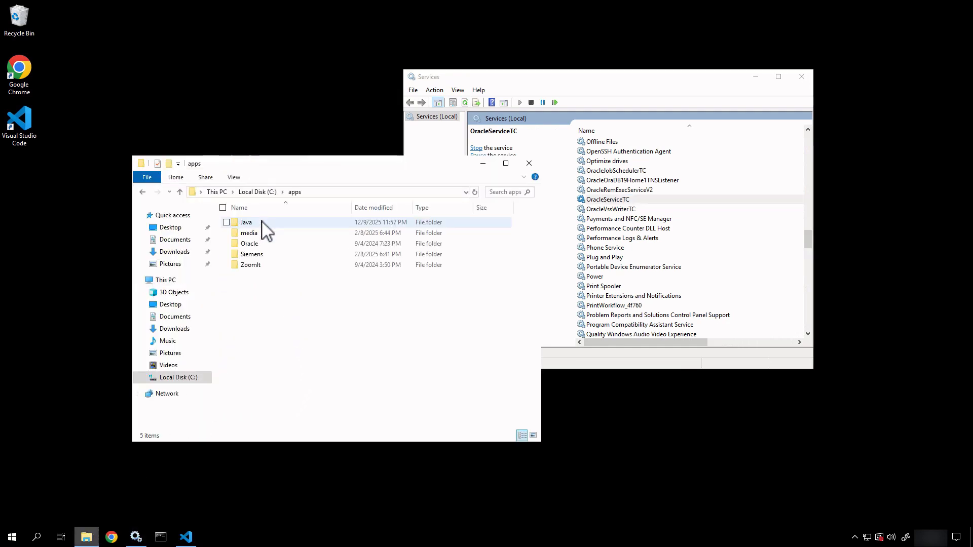
{"action": "double_click", "coordinate": [257, 243]}
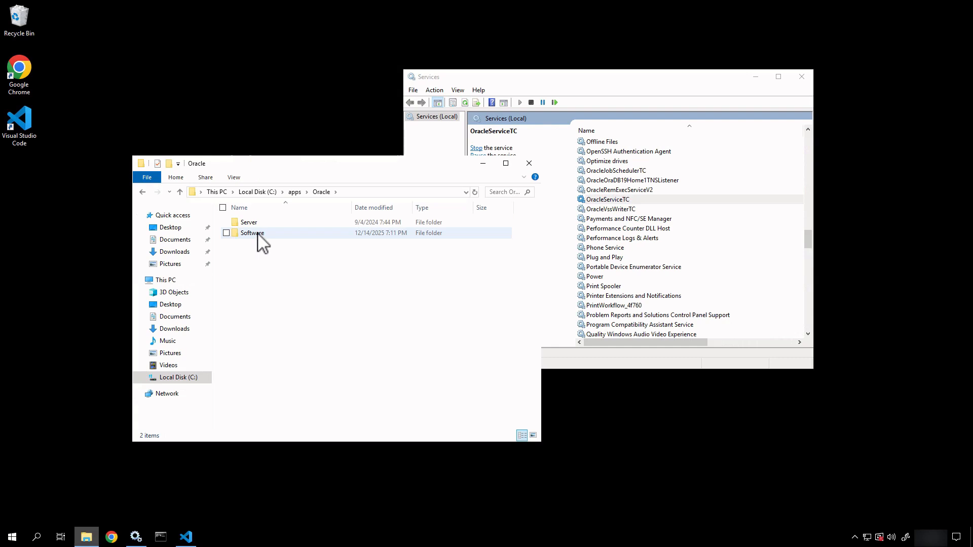
{"action": "double_click", "coordinate": [258, 234]}
{"action": "left_click", "coordinate": [255, 264]}
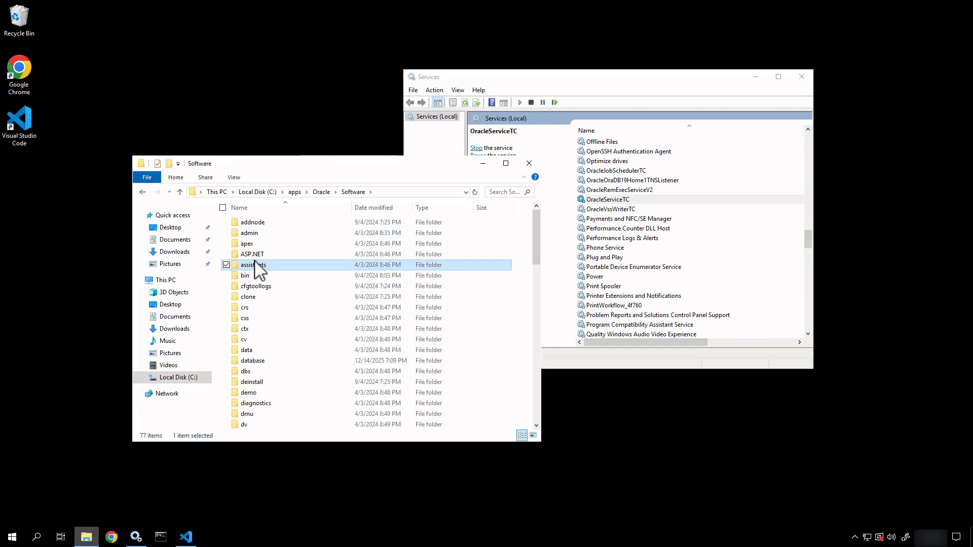
{"action": "scroll", "coordinate": [254, 267], "scroll_direction": "down", "scroll_amount": 12}
{"action": "double_click", "coordinate": [256, 222]}
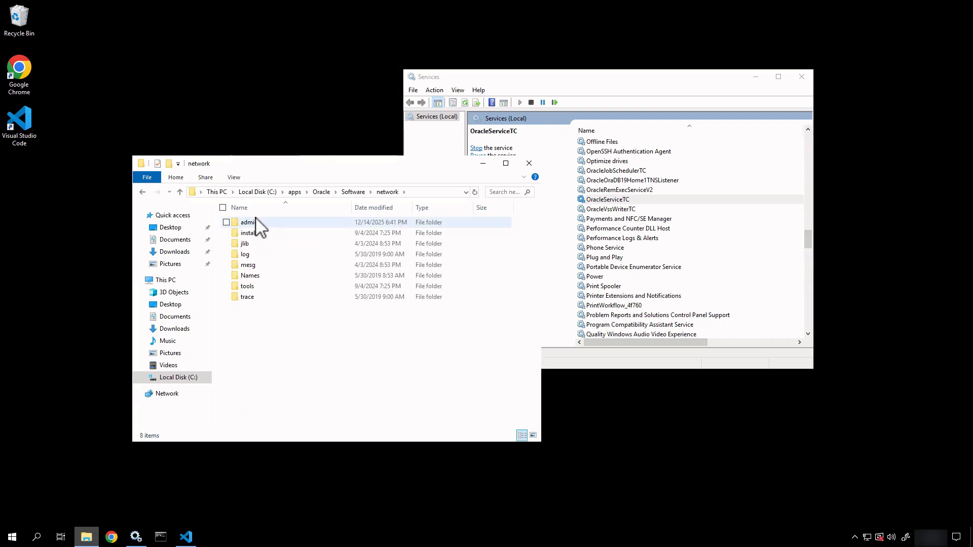
{"action": "double_click", "coordinate": [256, 222]}
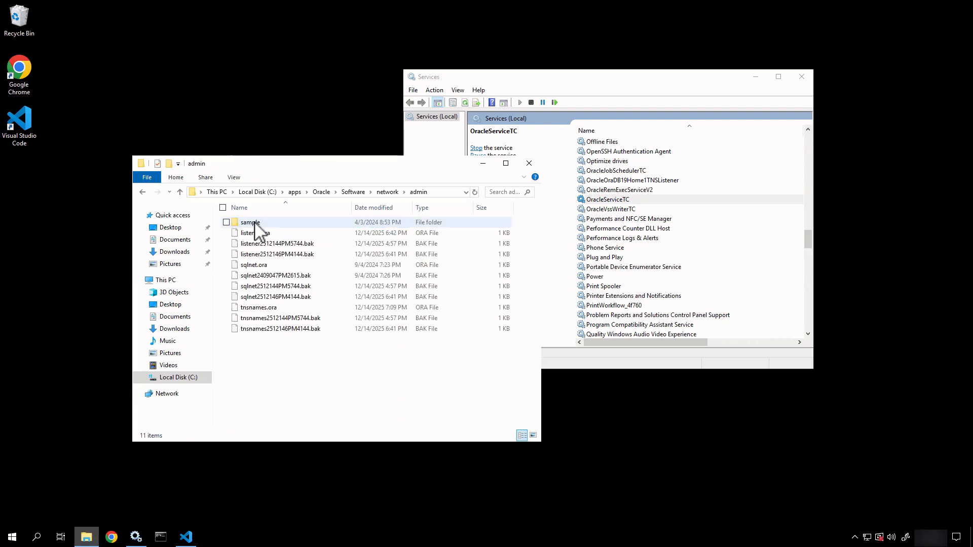
{"action": "left_click", "coordinate": [257, 308]}
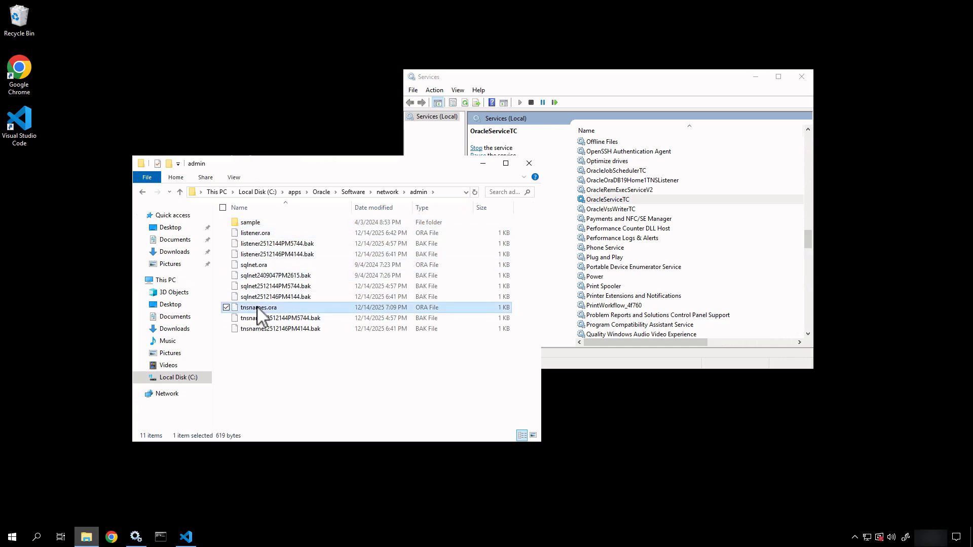
{"action": "right_click", "coordinate": [258, 308]}
Step: Open tnsnames.ora in VS Code and check the host addresses on lines 6 and 14
{"action": "left_click", "coordinate": [207, 327]}
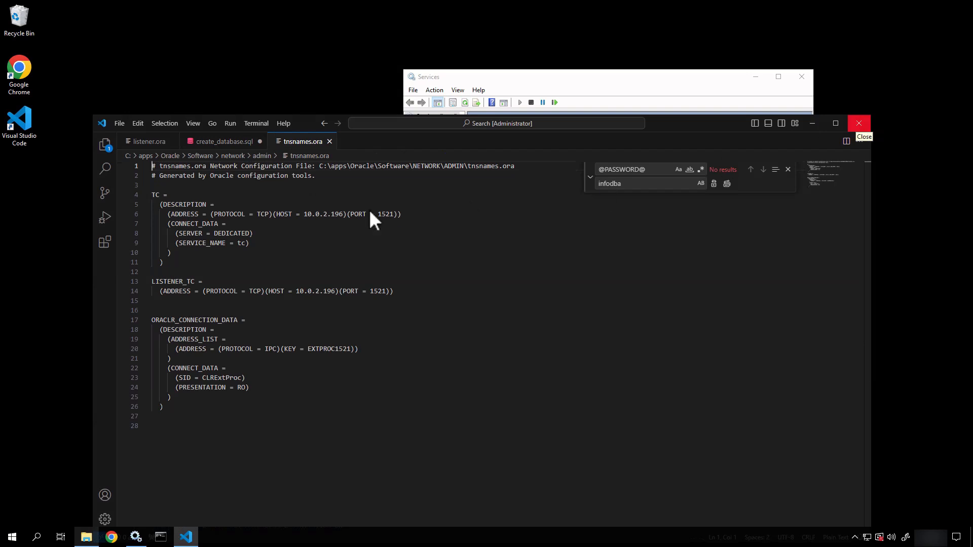
{"action": "left_click_drag", "start_coordinate": [343, 215], "coordinate": [302, 219]}
{"action": "left_click_drag", "start_coordinate": [335, 293], "coordinate": [296, 293]}
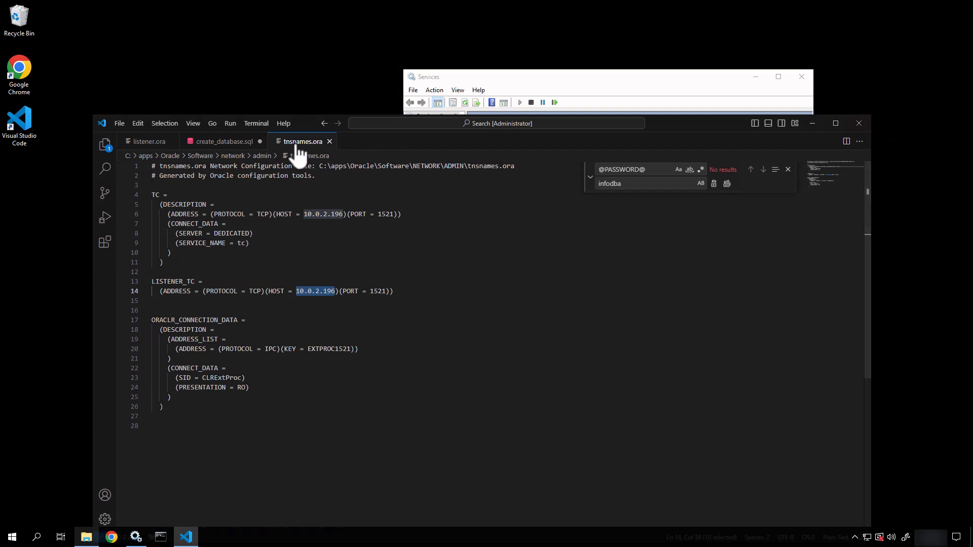
Step: Close all open files, discarding the unsaved changes to create_database.sql
{"action": "right_click", "coordinate": [299, 150]}
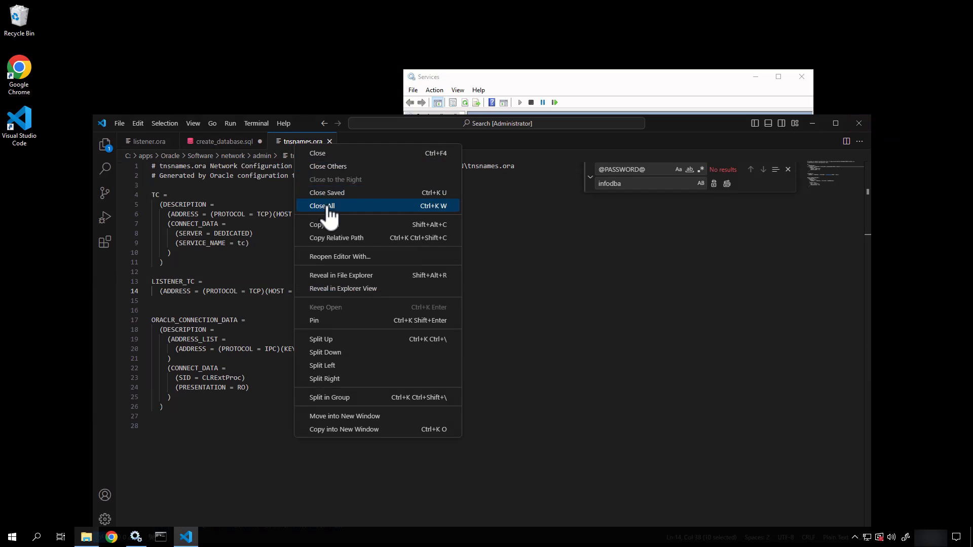
{"action": "left_click", "coordinate": [323, 205]}
{"action": "left_click", "coordinate": [524, 283]}
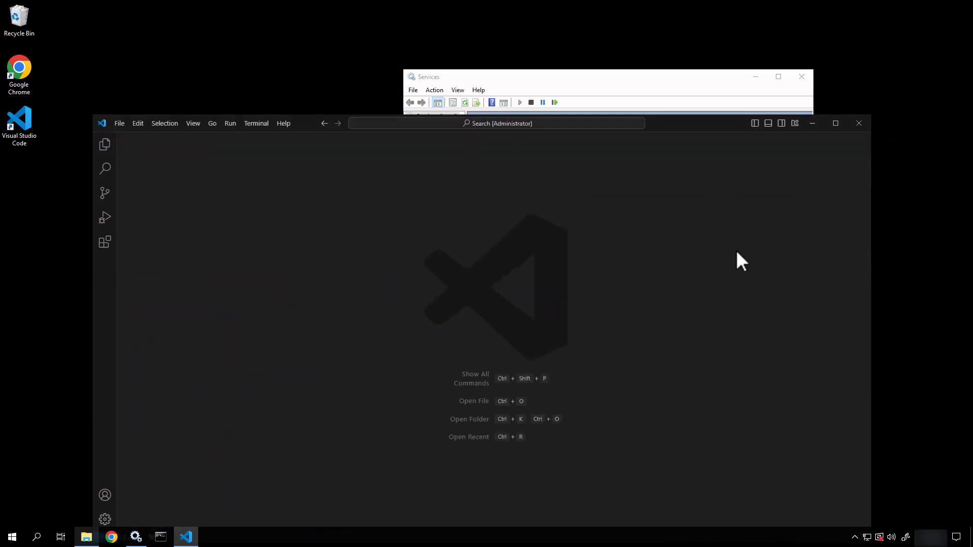
Step: Close VS Code and File Explorer, then search the Start menu for 'comm'
{"action": "left_click", "coordinate": [858, 125]}
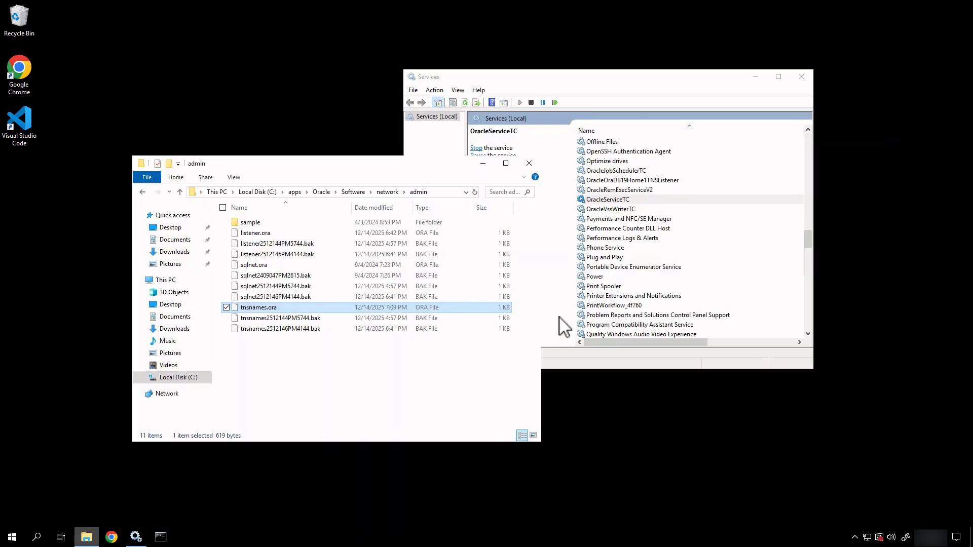
{"action": "left_click", "coordinate": [529, 163]}
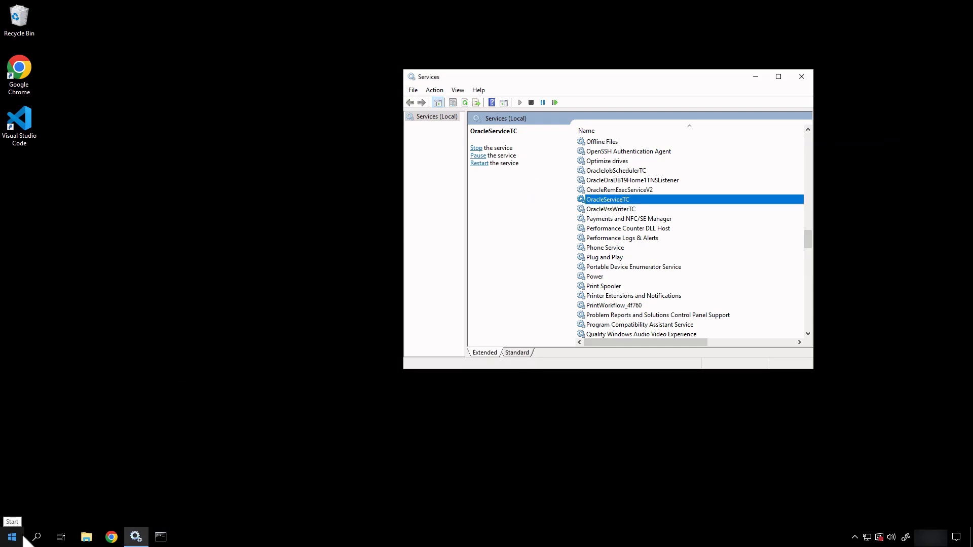
{"action": "left_click", "coordinate": [23, 539]}
{"action": "type", "text": "comm"}
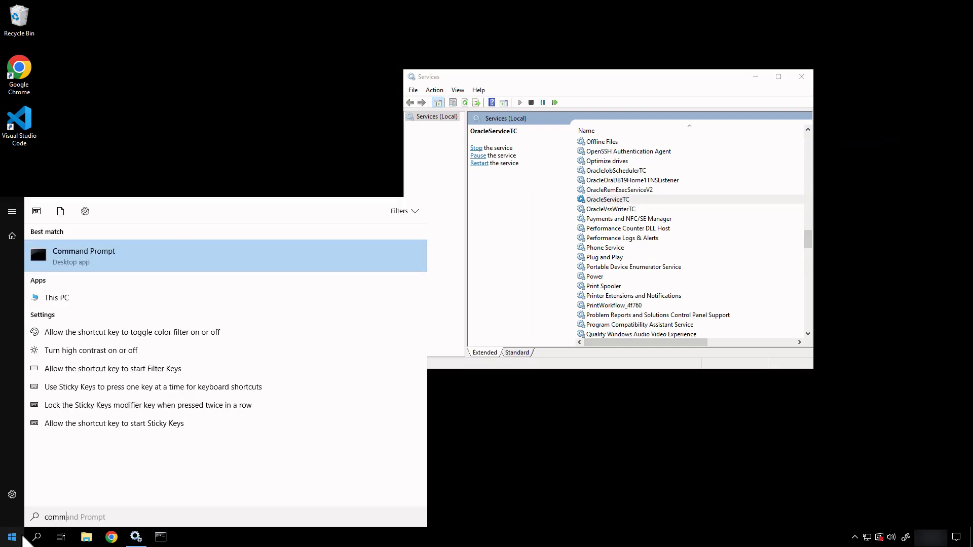
Step: Launch Command Prompt as administrator, reposition its window, and close the Services window
{"action": "right_click", "coordinate": [116, 242]}
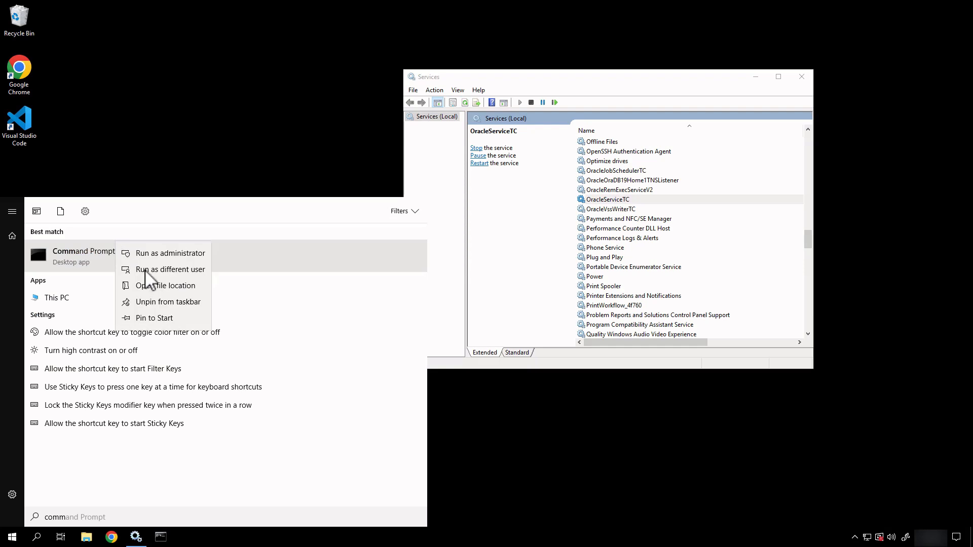
{"action": "left_click", "coordinate": [168, 253]}
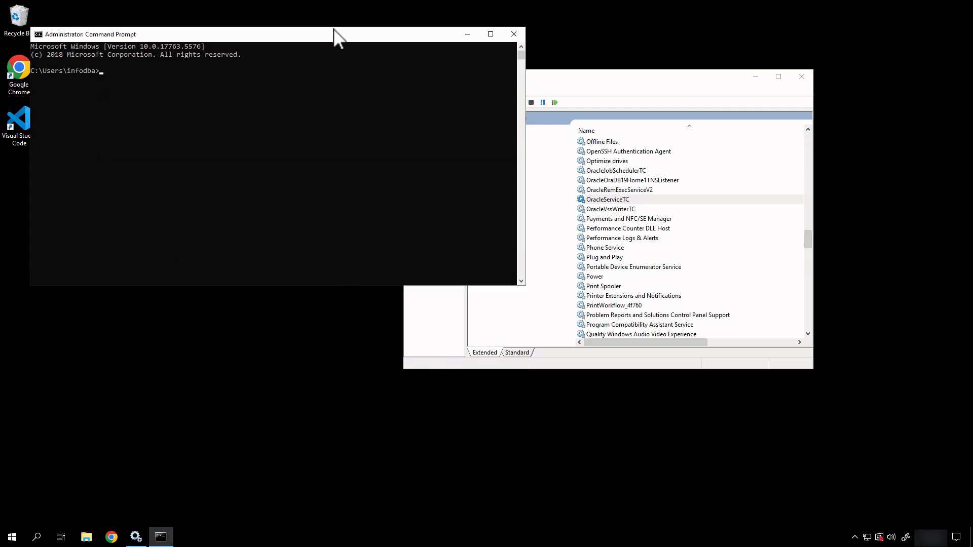
{"action": "left_click_drag", "start_coordinate": [339, 35], "coordinate": [495, 103]}
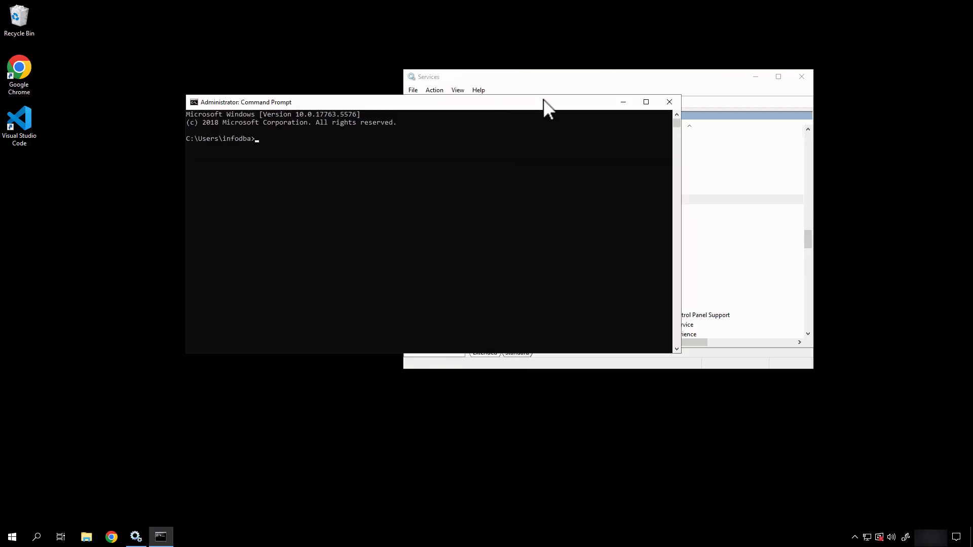
{"action": "left_click", "coordinate": [801, 77]}
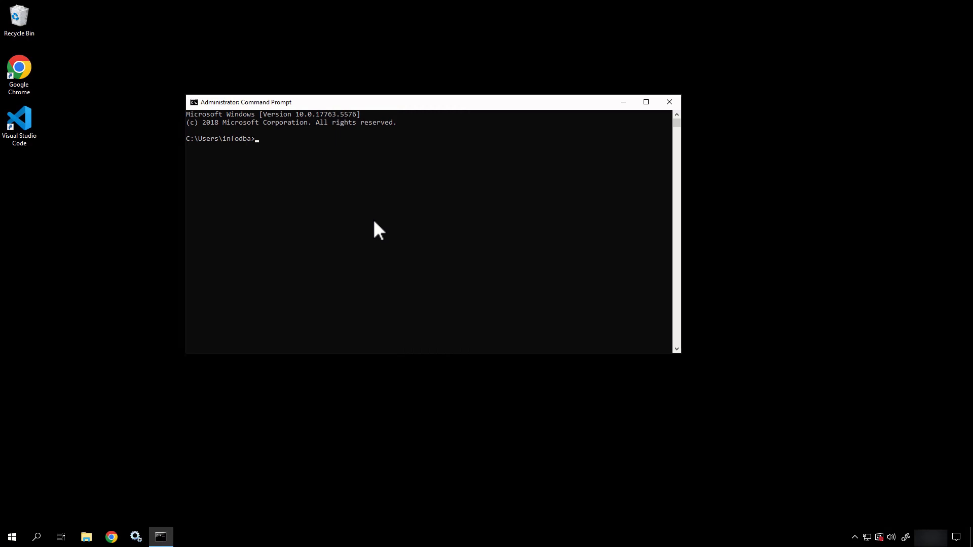
Step: Log in to SQL*Plus as system@tc with the account password, then exit SQL*Plus
{"action": "type", "text": "sqlplus system/infodba@tc"}
{"action": "key", "text": "Return"}
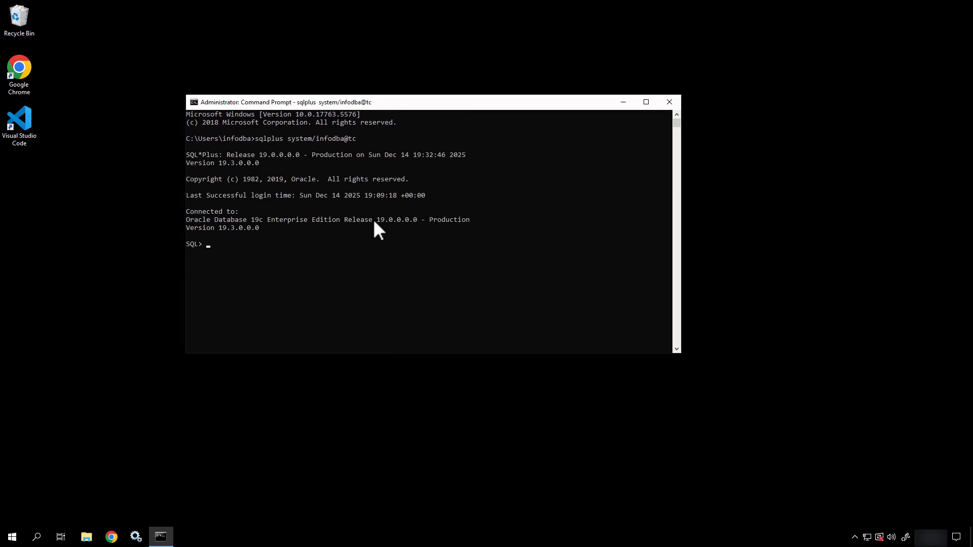
{"action": "type", "text": "exit"}
{"action": "key", "text": "Return"}
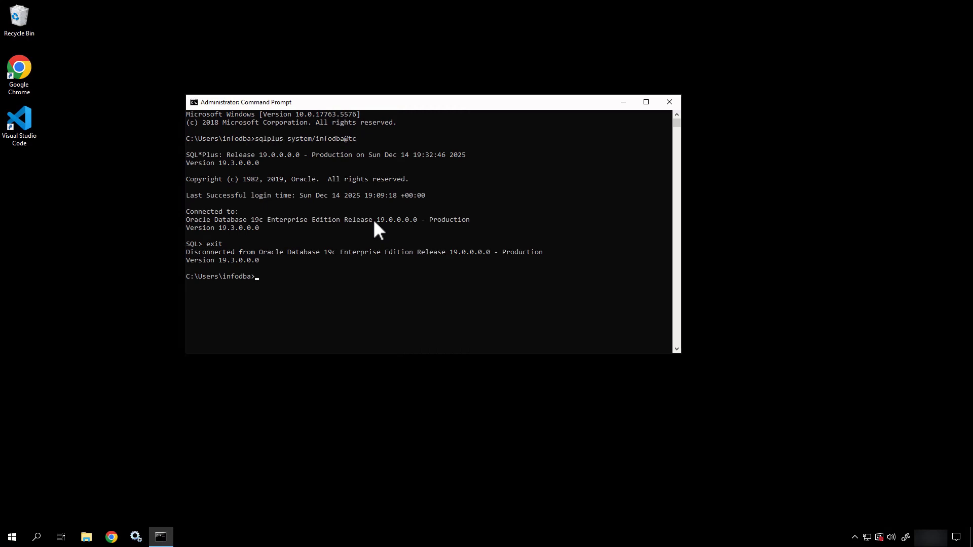
Step: Log in to tc as infodba with its password, exit SQL*Plus, and close Command Prompt
{"action": "type", "text": "sl"}
{"action": "type", "text": "lplus"}
{"action": "type", "text": " infodba/infodb"}
{"action": "type", "text": "a@tc"}
{"action": "key", "text": "Return"}
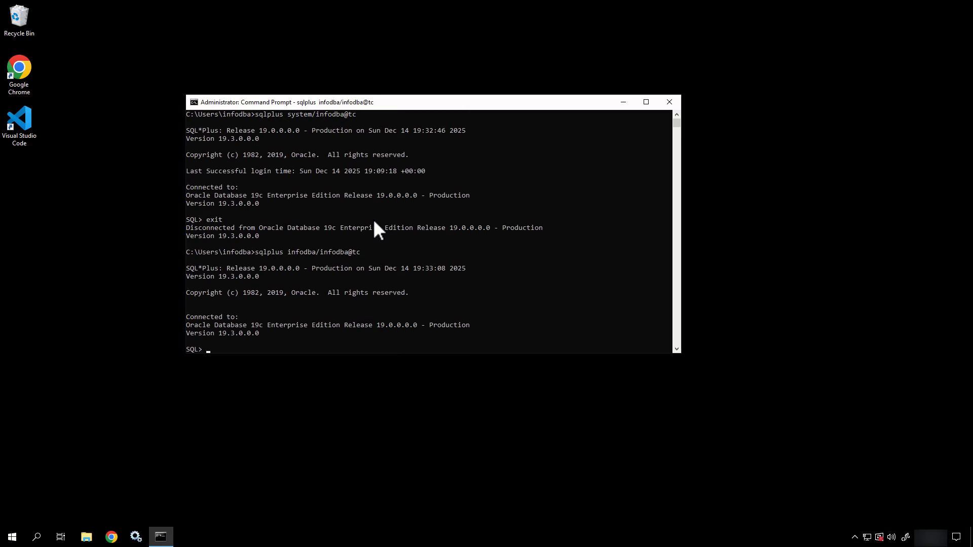
{"action": "type", "text": "exit"}
{"action": "key", "text": "Return"}
{"action": "type", "text": "exit"}
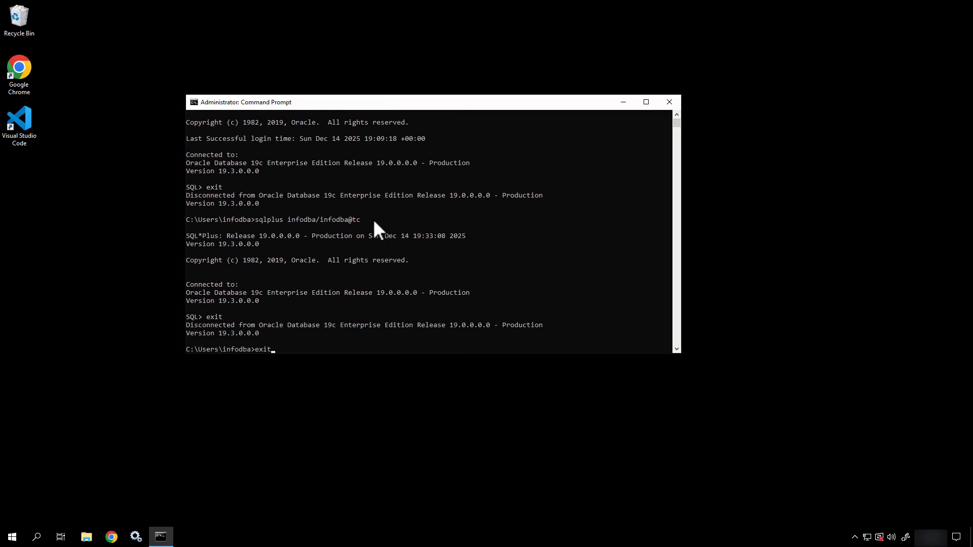
{"action": "key", "text": "Return"}
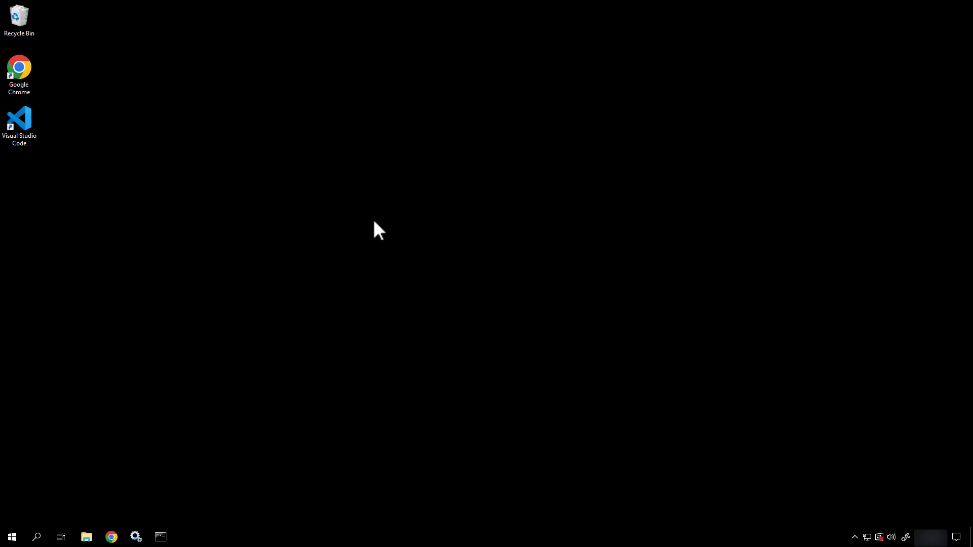